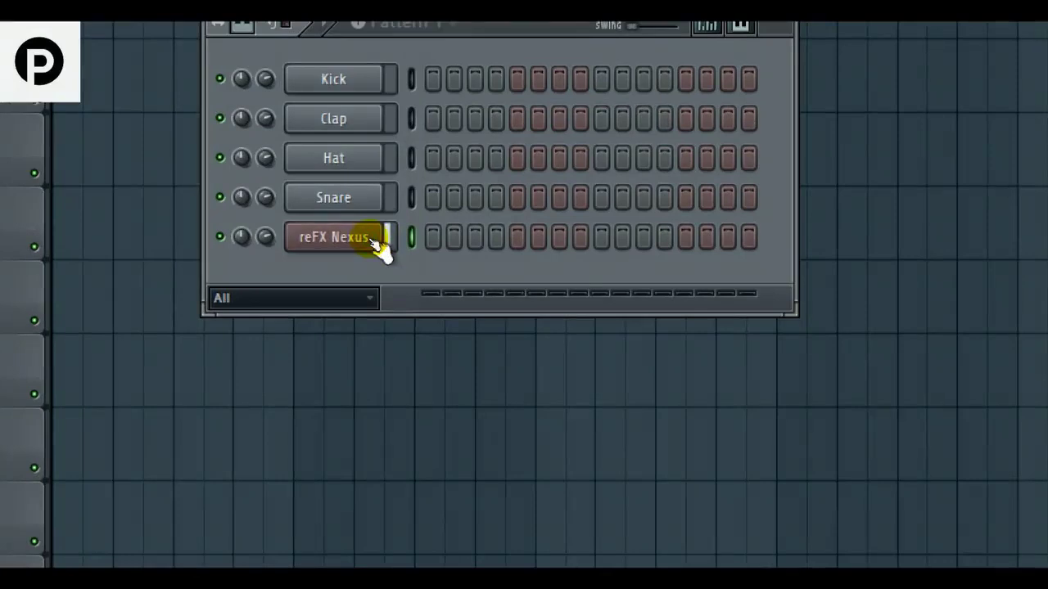
# - Open the reFX Nexus instrument, dismiss its error message, and browse the Fantasy And Dream presets
pyautogui.click(375, 237)
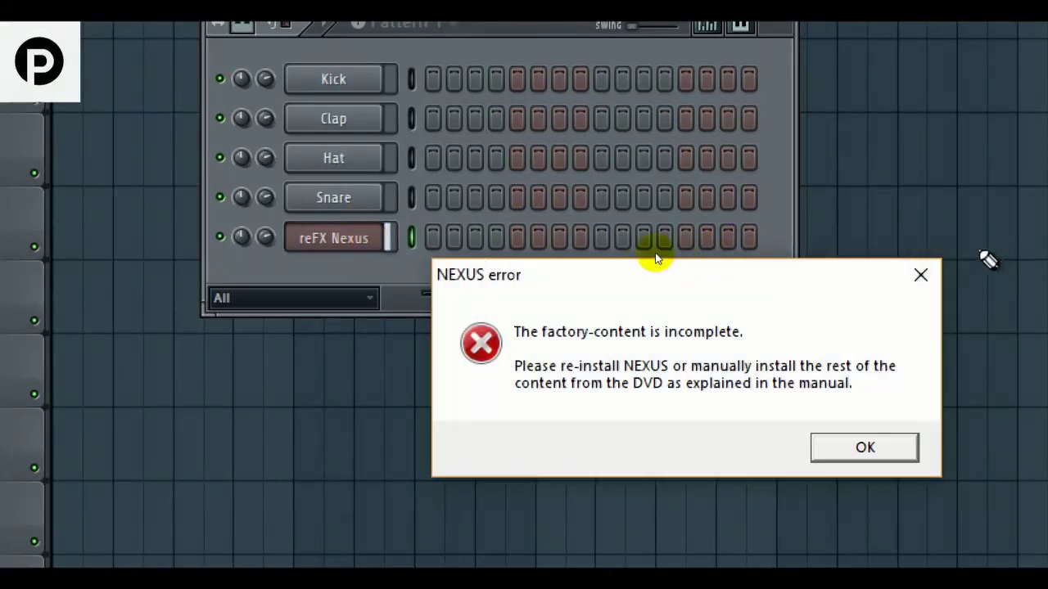
pyautogui.click(918, 278)
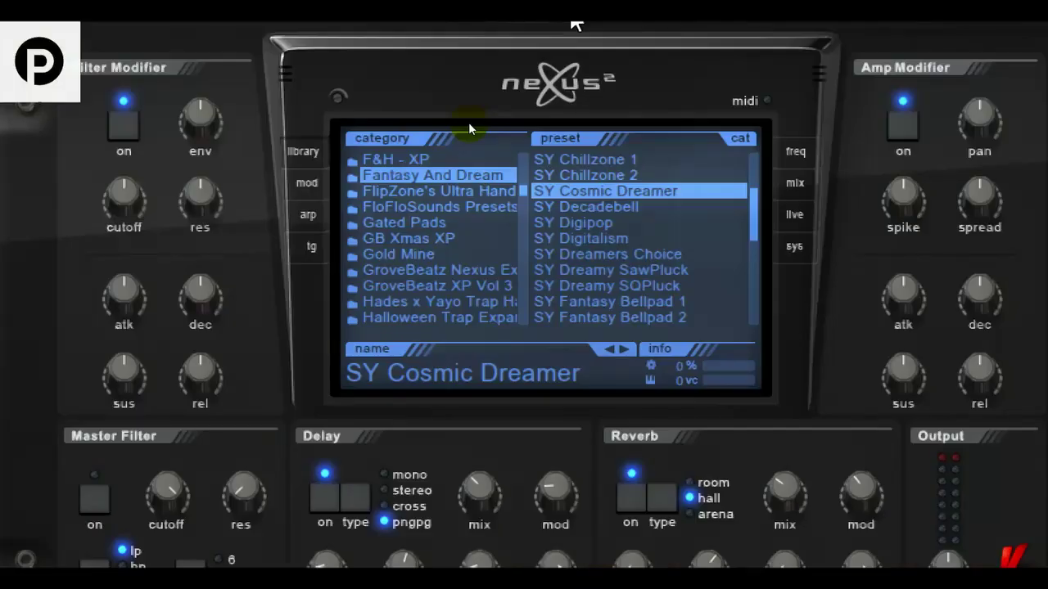
pyautogui.press('pagedown')
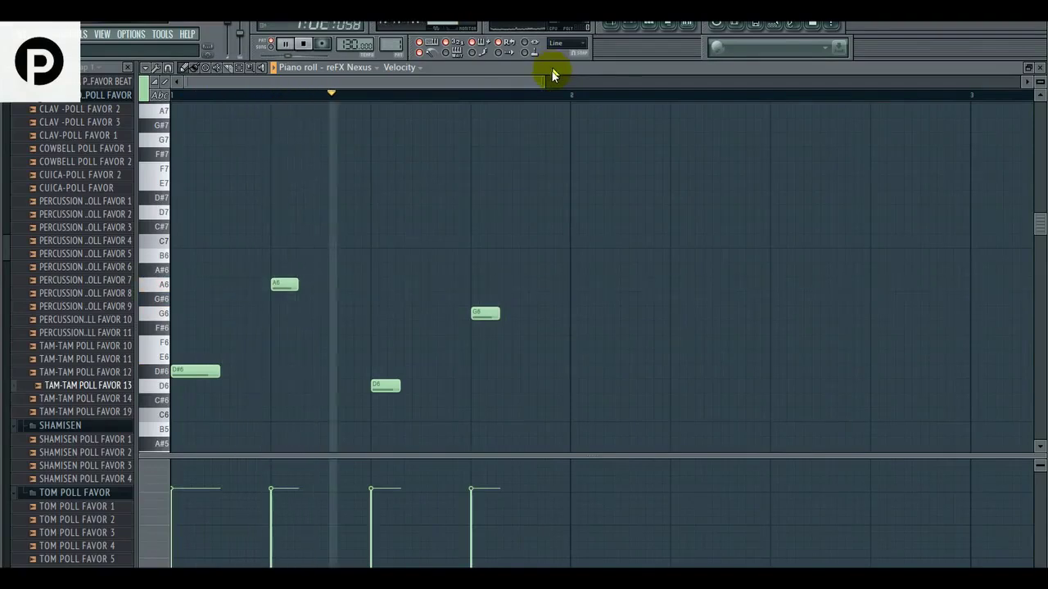
# - Create a second pattern named ACOORD alongside the MELODIE pattern
pyautogui.scroll(-3, 541, 262)
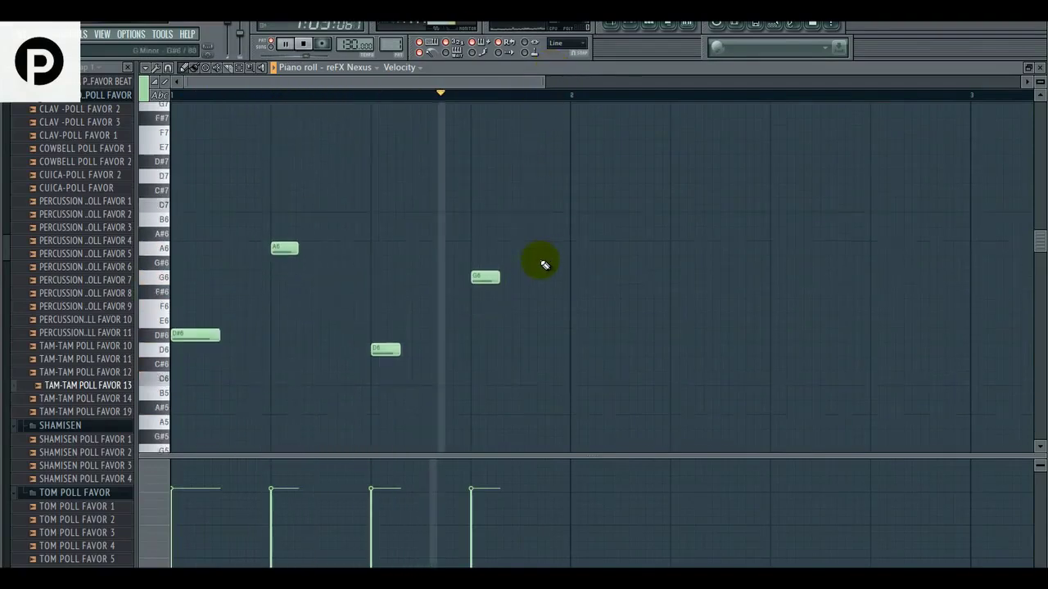
pyautogui.click(629, 25)
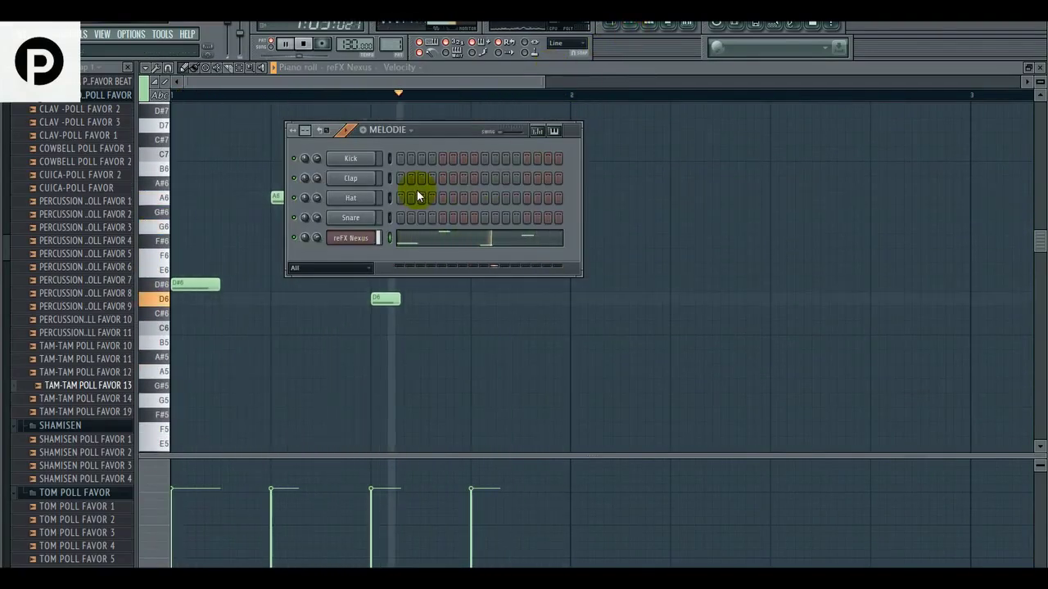
pyautogui.click(361, 129)
pyautogui.write('ACO')
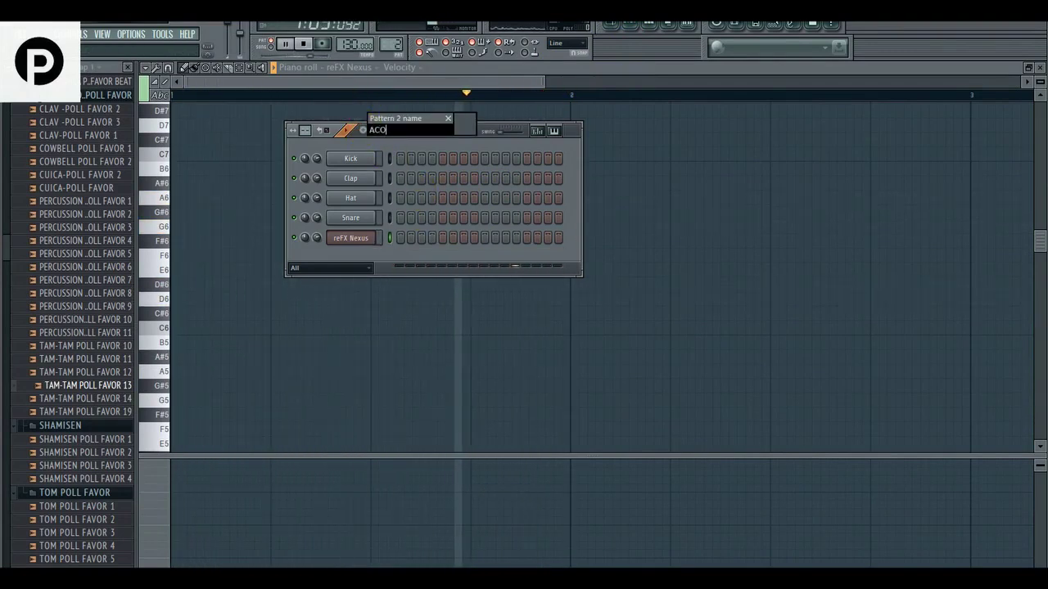
pyautogui.write('ORD')
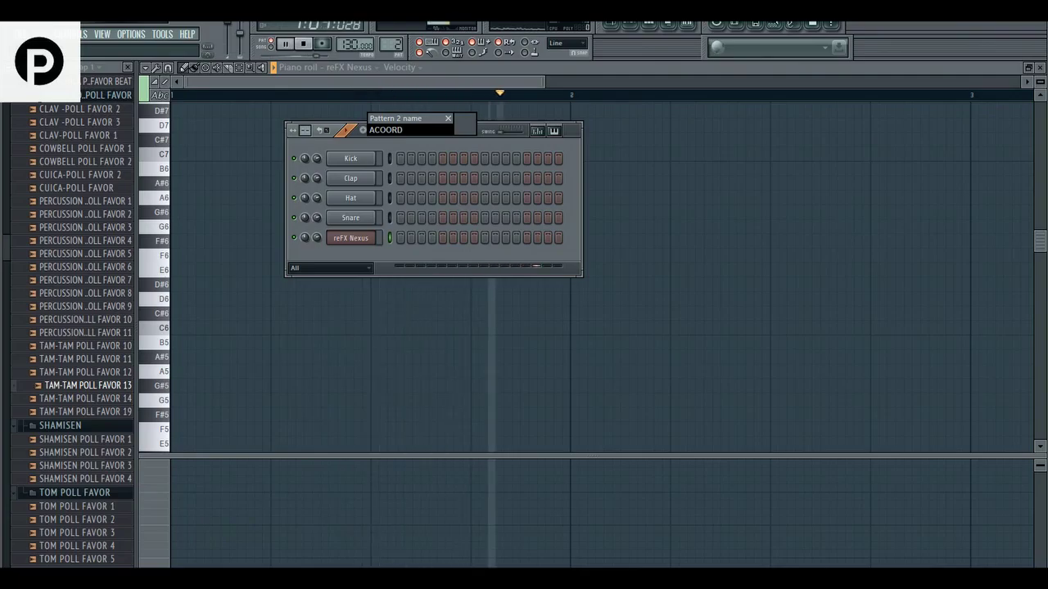
pyautogui.press('Return')
# - Arrange MELODIE on playlist track 1 and ACOORD 2 on track 2, and make ACOORD 2 the active pattern
pyautogui.press('F5')
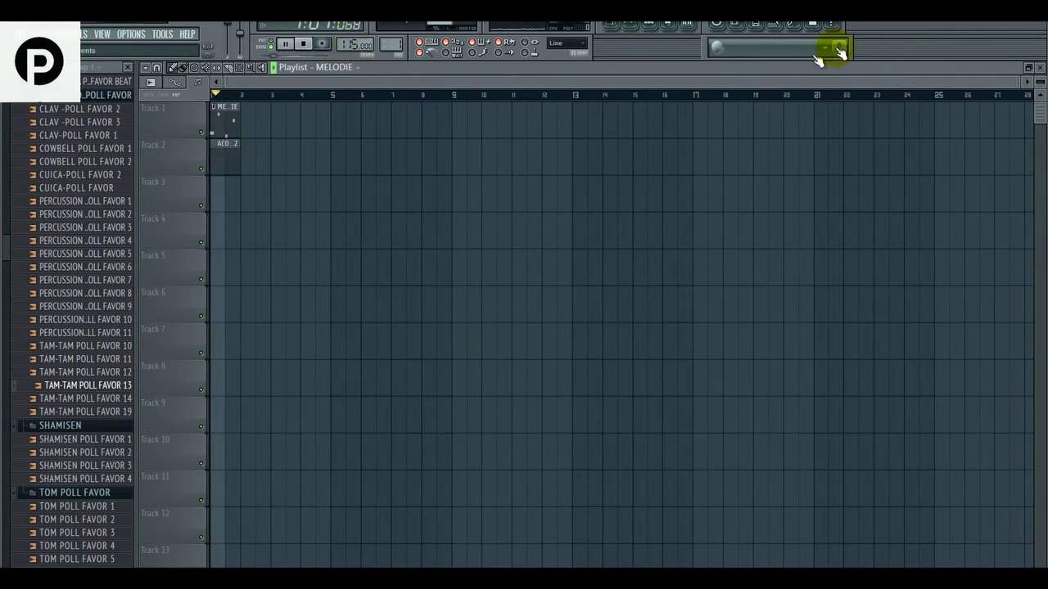
pyautogui.moveTo(1015, 78); pyautogui.dragTo(491, 94)
pyautogui.click(314, 170)
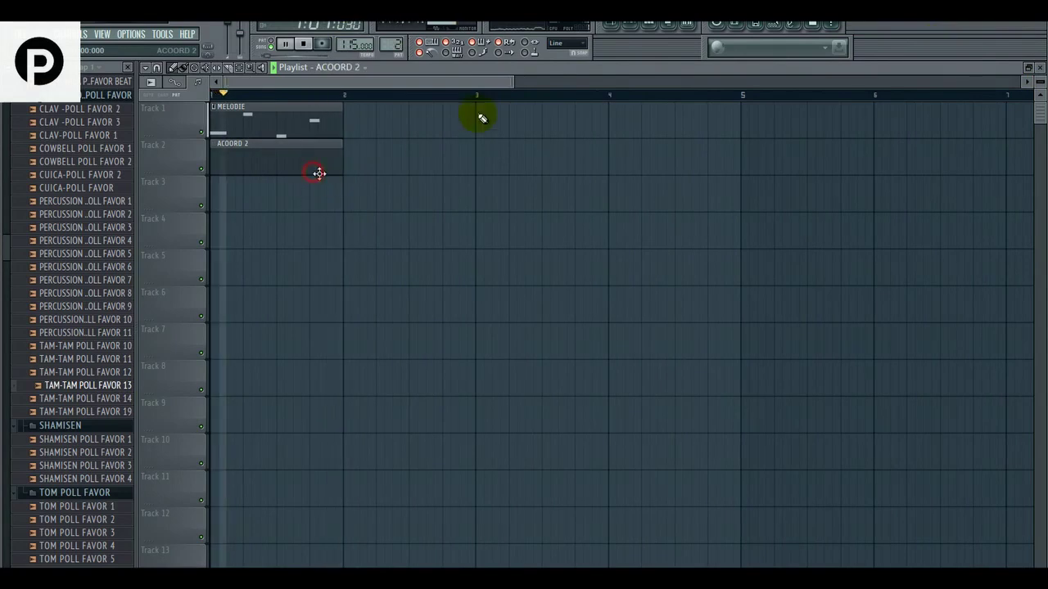
# - In the ACOORD 2 piano roll, enter a two-beat D4 at the start, a C4 on beat 4 and an E4 at bar 2
pyautogui.click(655, 27)
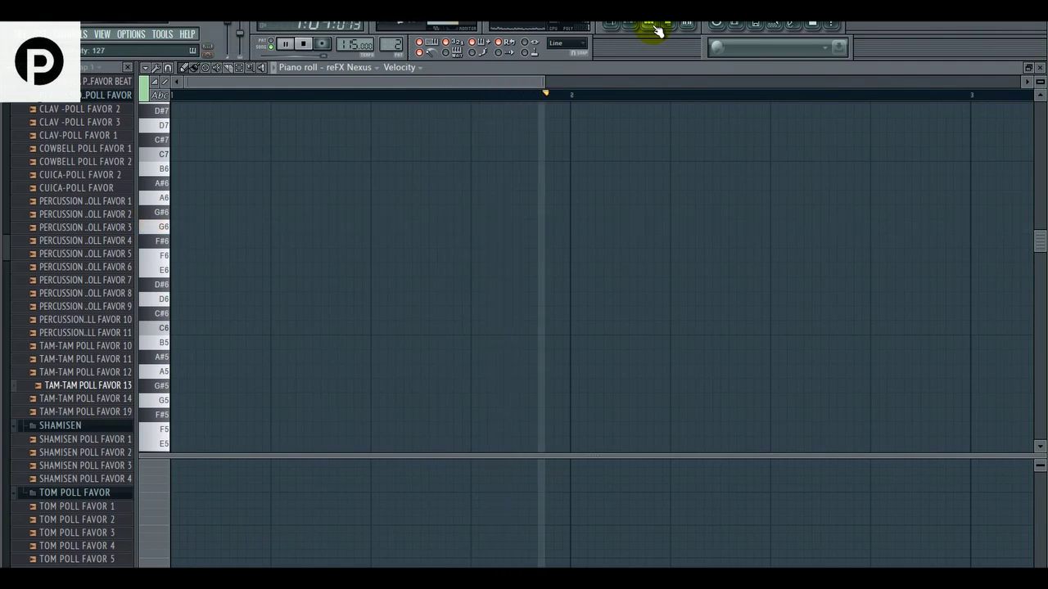
pyautogui.press('space')
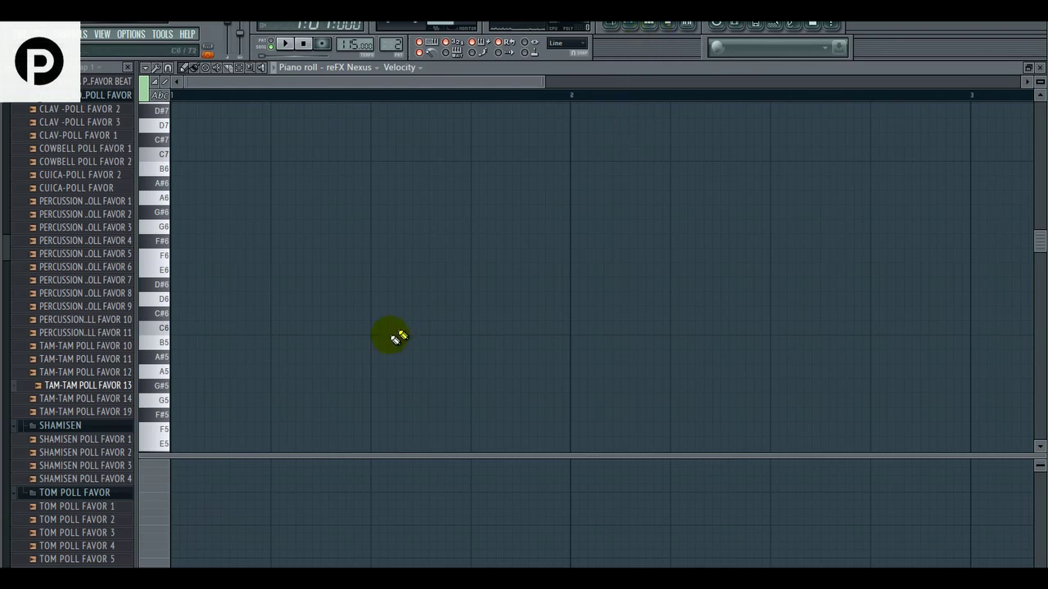
pyautogui.scroll(-4, 369, 356)
pyautogui.scroll(2, 282, 396)
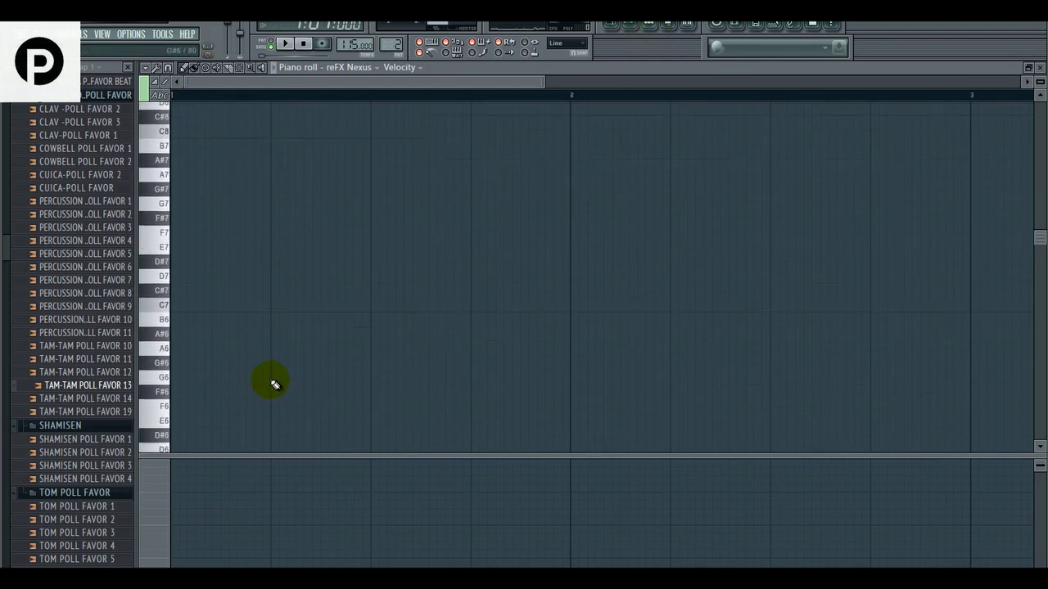
pyautogui.scroll(-5, 275, 385)
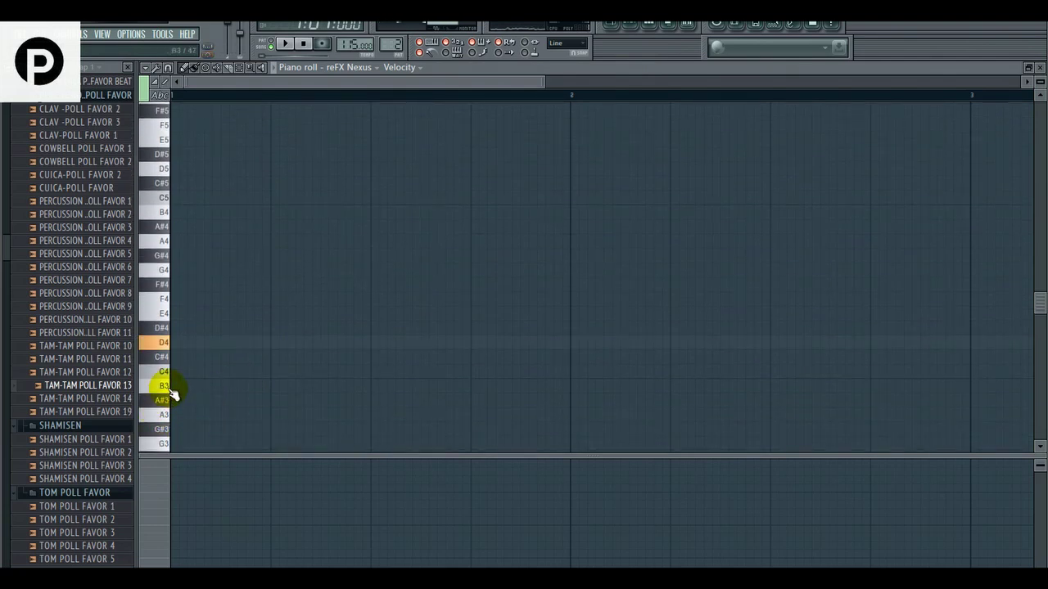
pyautogui.press('space')
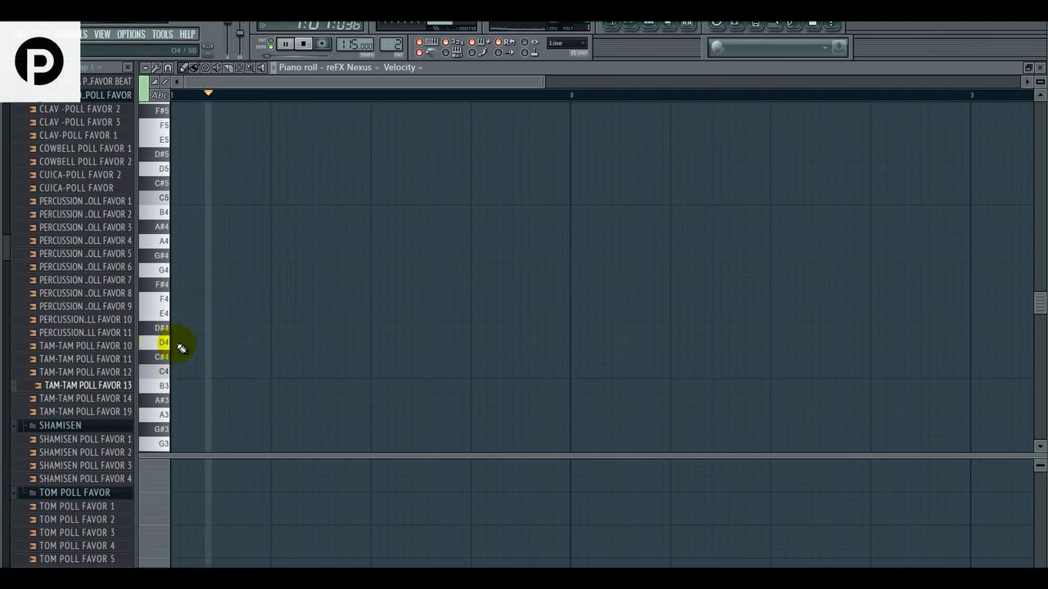
pyautogui.click(266, 342)
pyautogui.press('space')
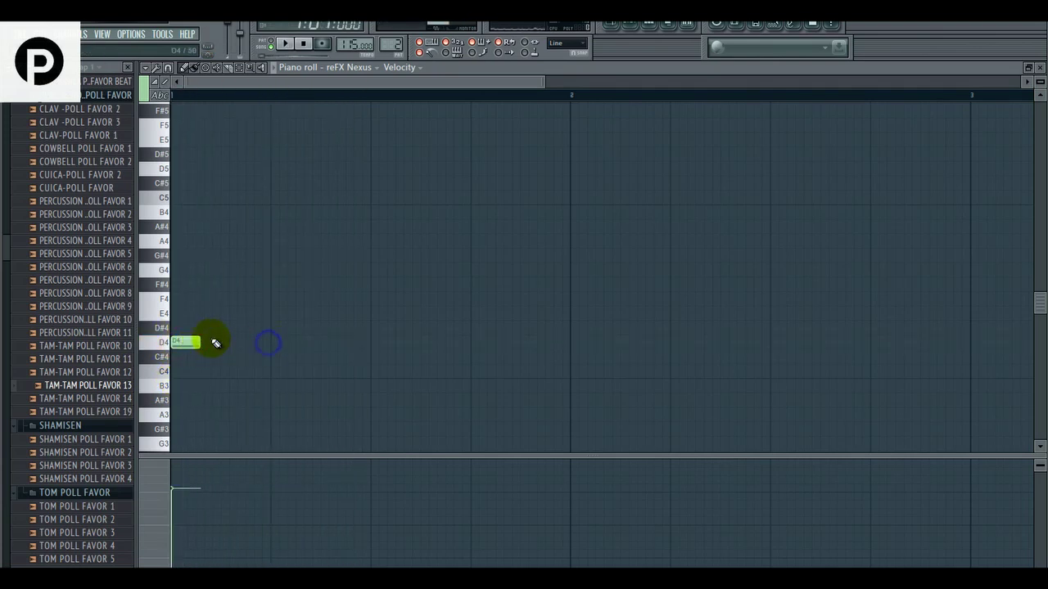
pyautogui.moveTo(200, 341); pyautogui.dragTo(471, 385)
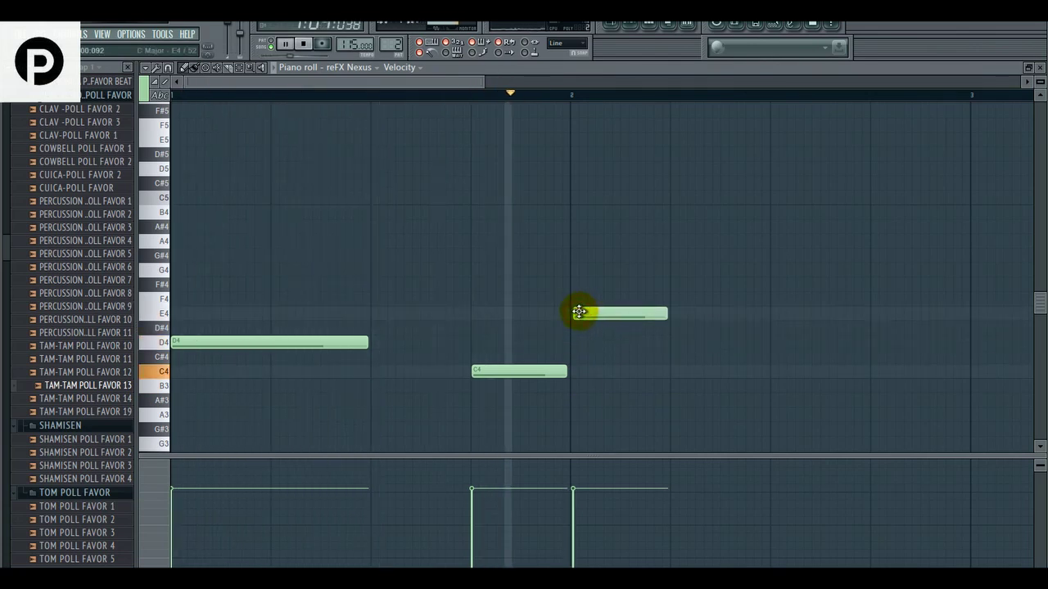
# - Move the last ACOORD 2 note to D#4 on beat 3 of bar 2 and lengthen the C4 note to about two beats
pyautogui.moveTo(577, 312); pyautogui.dragTo(781, 319)
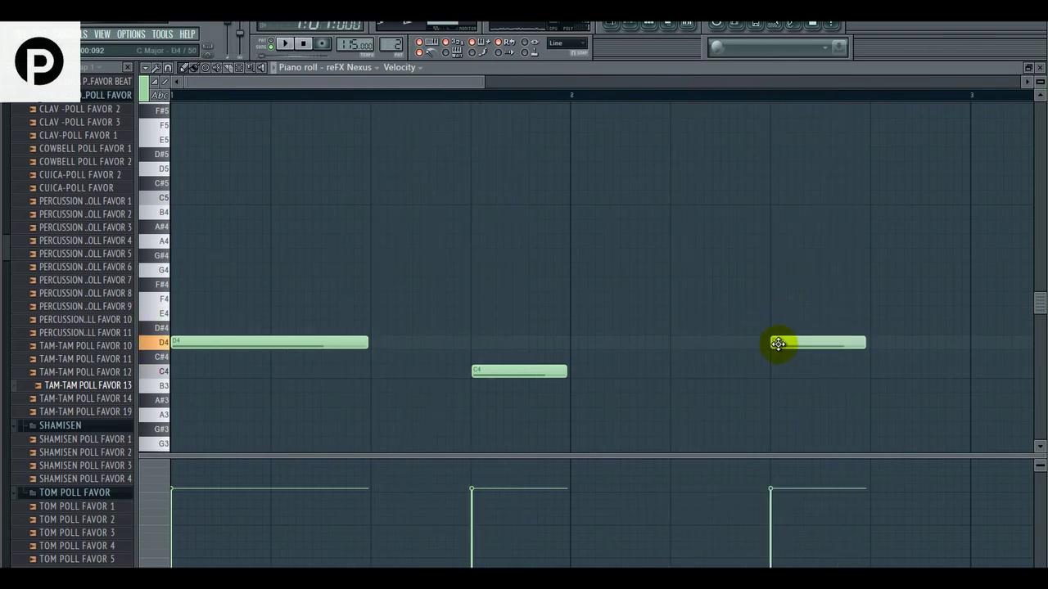
pyautogui.moveTo(782, 315); pyautogui.dragTo(778, 314)
pyautogui.press('space')
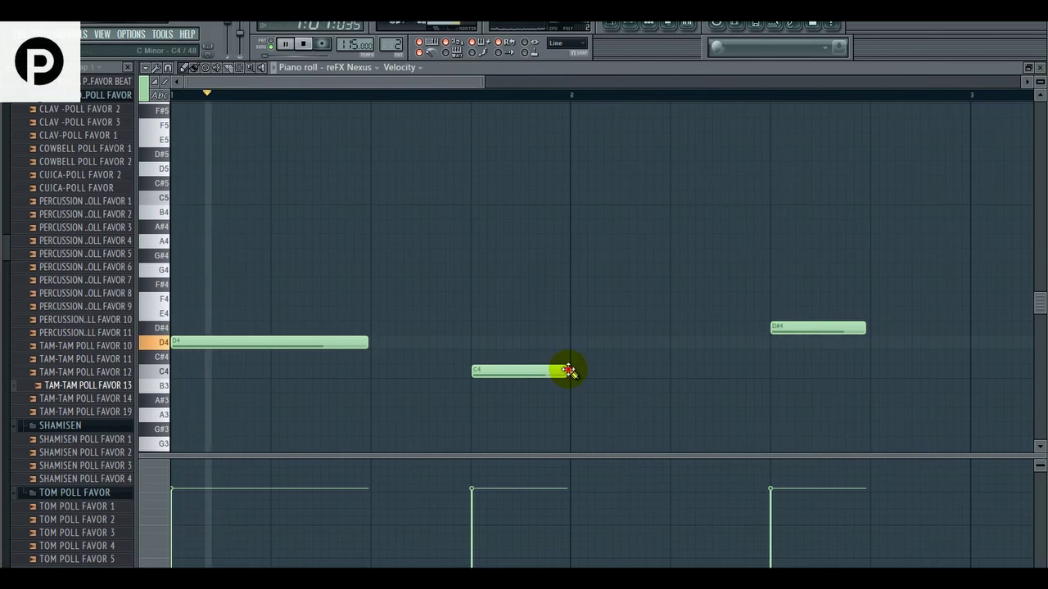
pyautogui.click(573, 373)
pyautogui.rightClick(576, 374)
pyautogui.moveTo(563, 370); pyautogui.dragTo(670, 379)
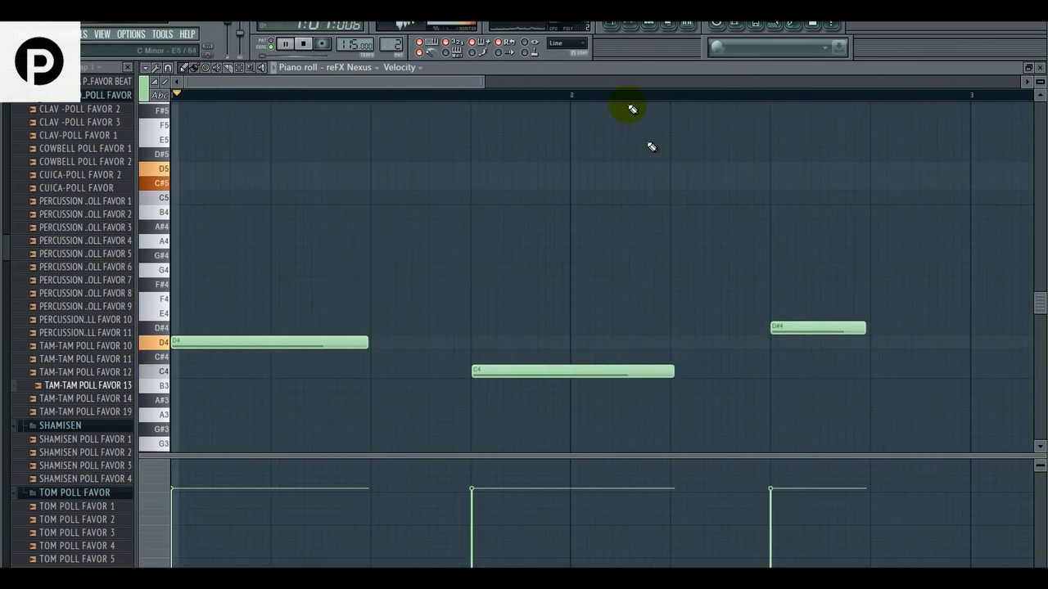
# - Repeat the MELODIE clip in bar 2 of playlist track 1 and record the MELODIE AIGU pattern on track 3
pyautogui.click(612, 26)
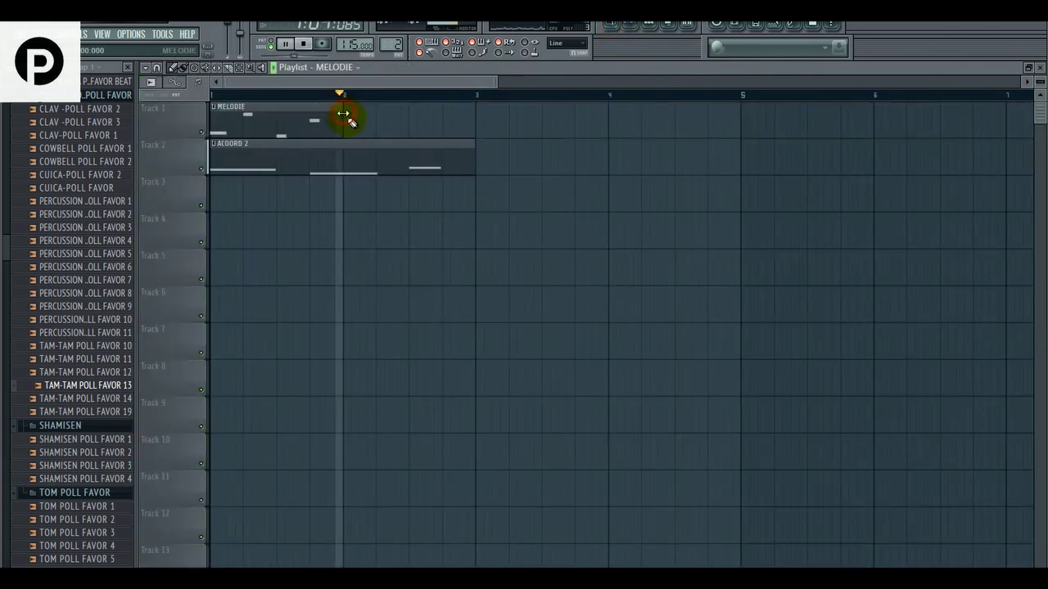
pyautogui.click(347, 114)
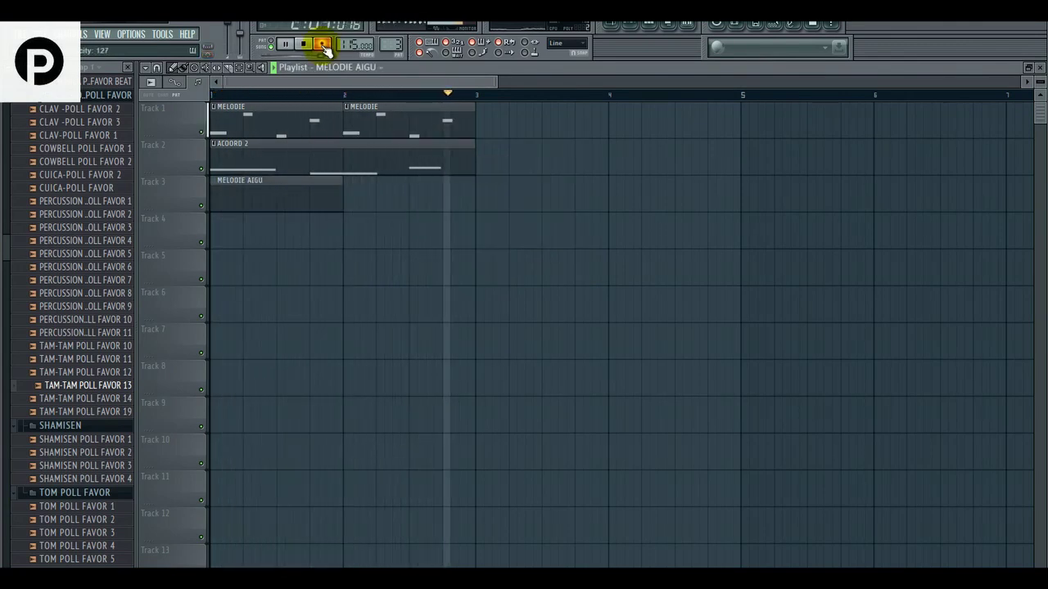
pyautogui.click(323, 44)
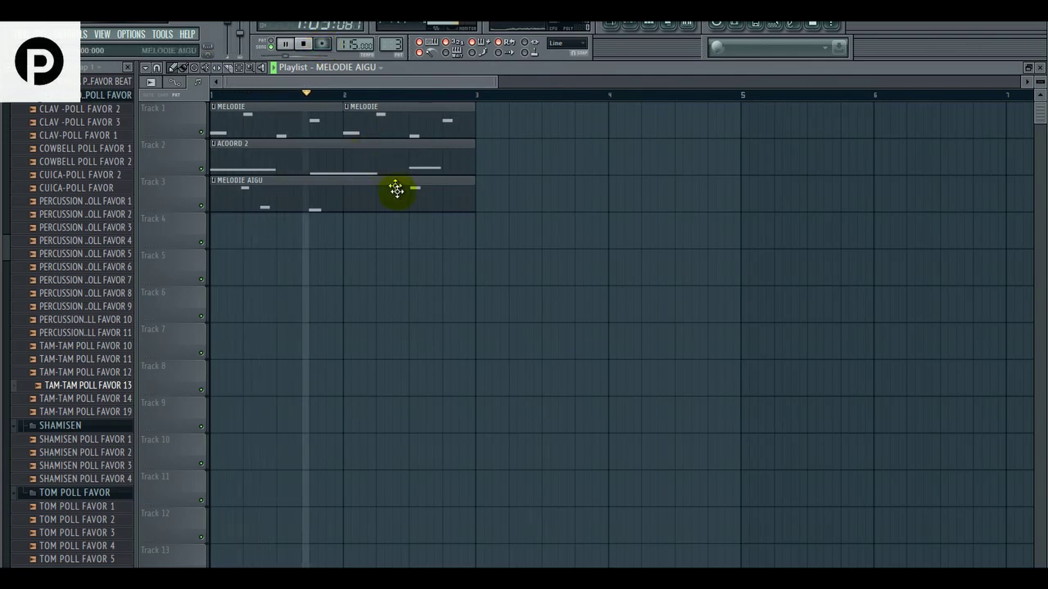
# - Align the recorded D8 note and the last A#8 note of MELODIE AIGU to the beat in the piano roll
pyautogui.click(631, 27)
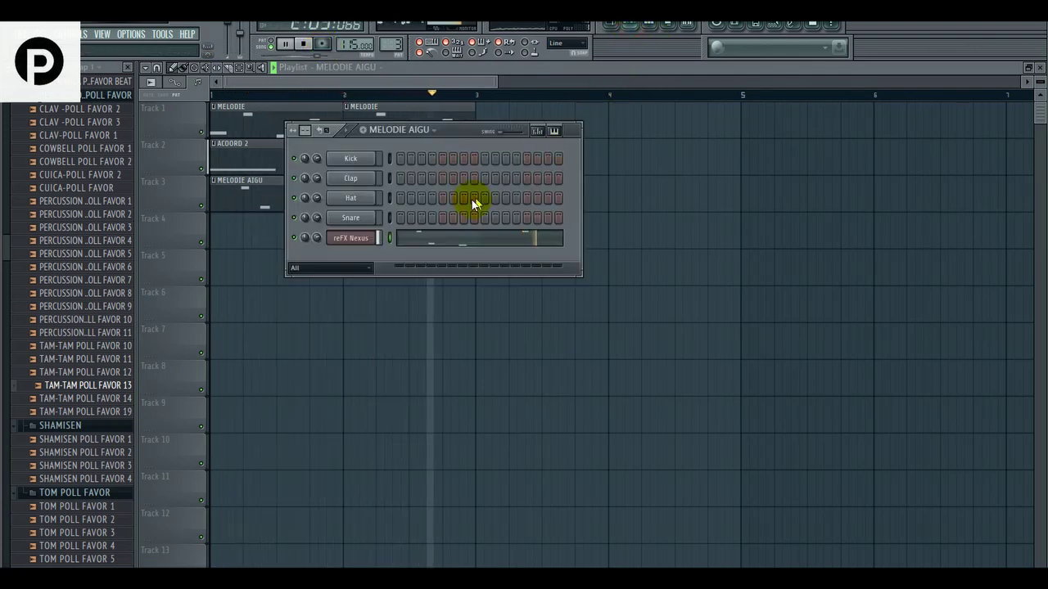
pyautogui.click(450, 238)
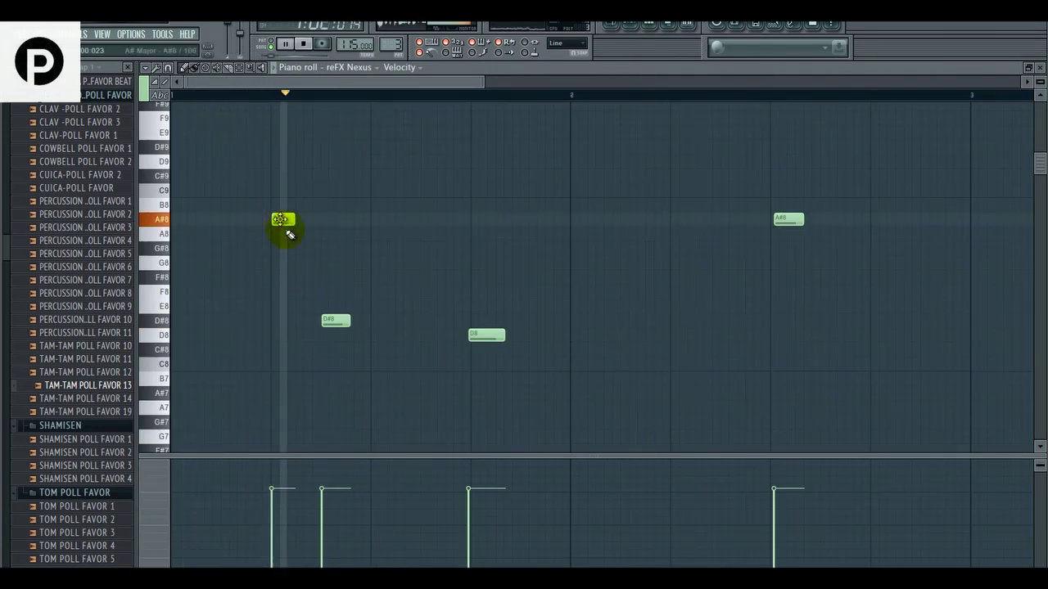
pyautogui.moveTo(480, 336); pyautogui.dragTo(483, 337)
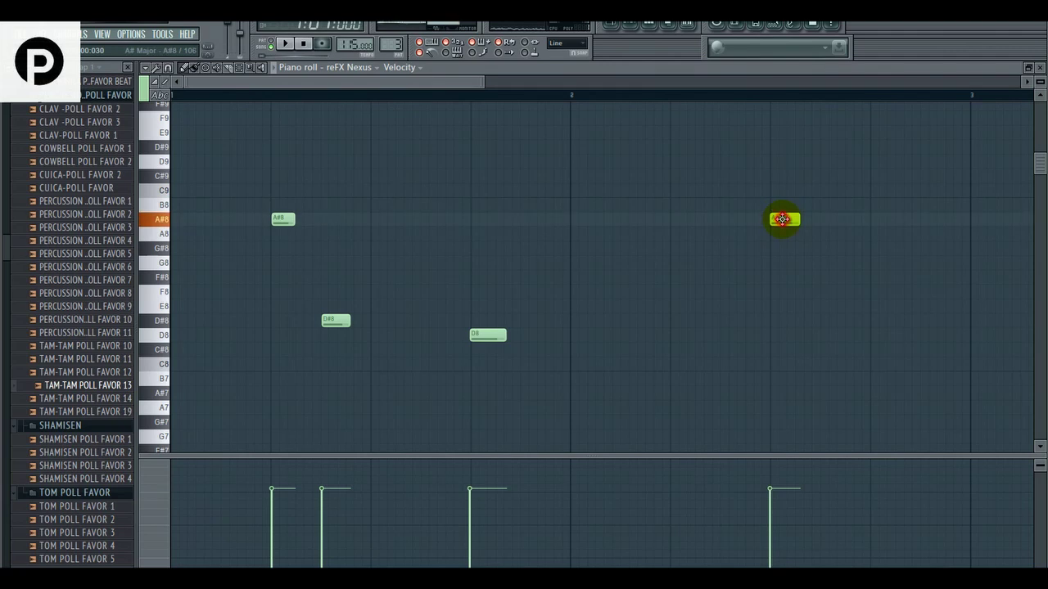
# - Remove the stray E8 note below the last A#8 in MELODIE AIGU and lengthen that A#8 note
pyautogui.moveTo(778, 309); pyautogui.dragTo(772, 309)
pyautogui.press('space')
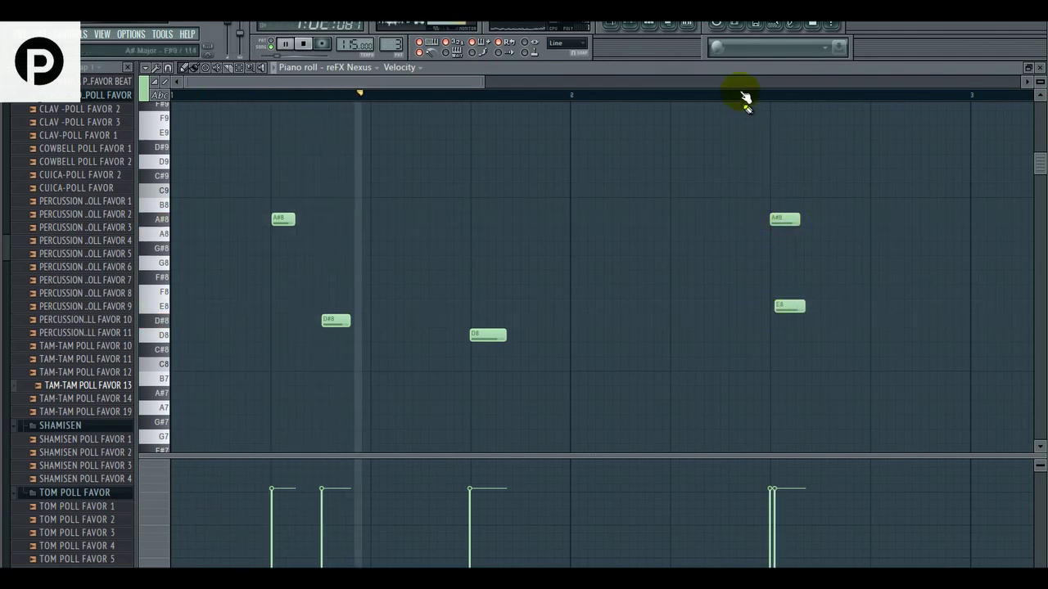
pyautogui.rightClick(790, 305)
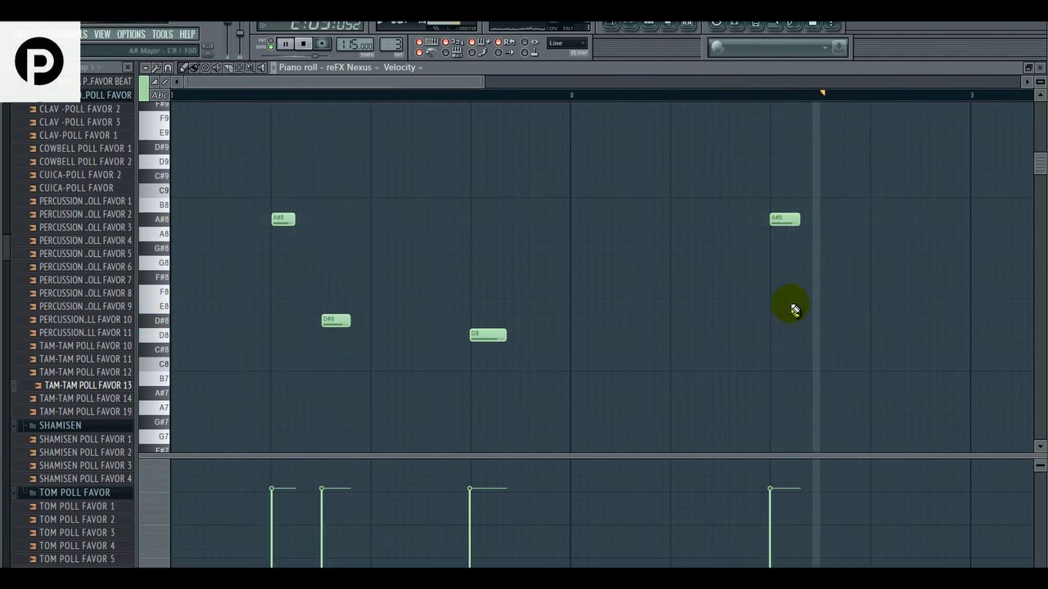
pyautogui.moveTo(805, 225); pyautogui.dragTo(836, 224)
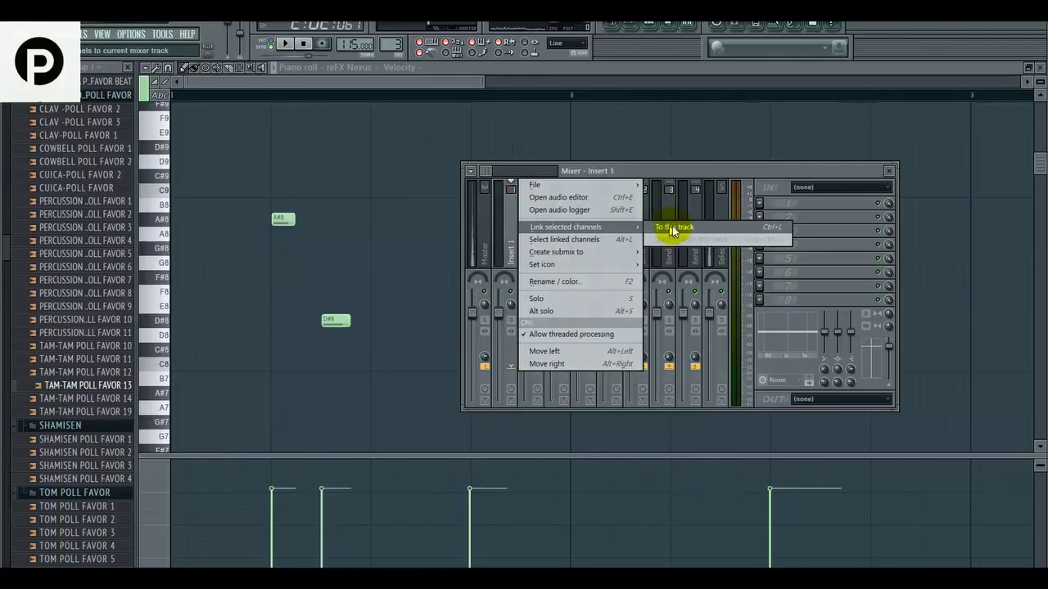
# - Link the reFX Nexus channel to mixer insert 1, load Fruity Delay Bank in its first effect slot, and listen to the result
pyautogui.click(686, 227)
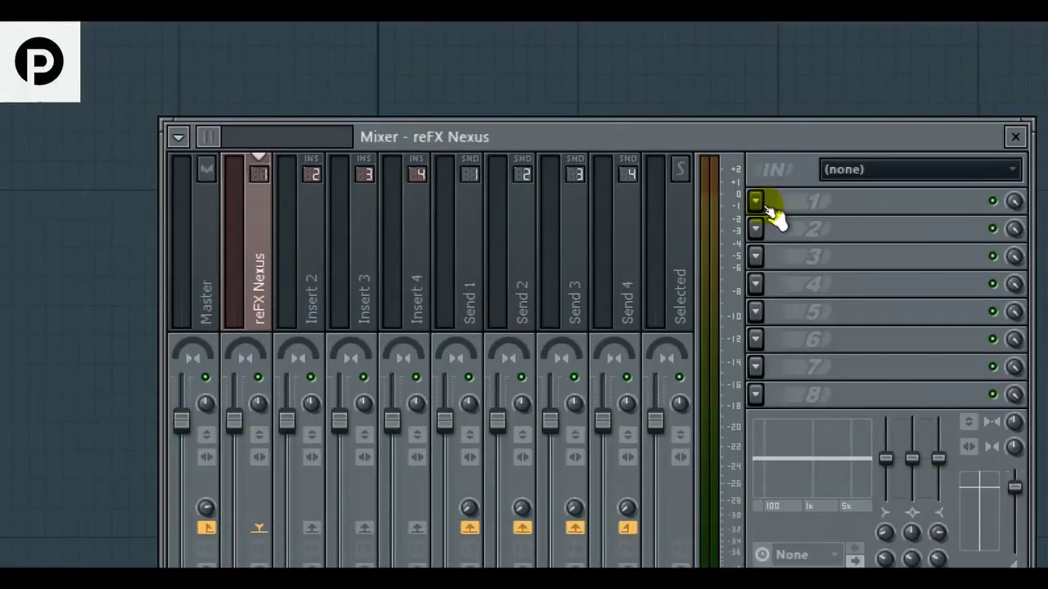
pyautogui.click(760, 203)
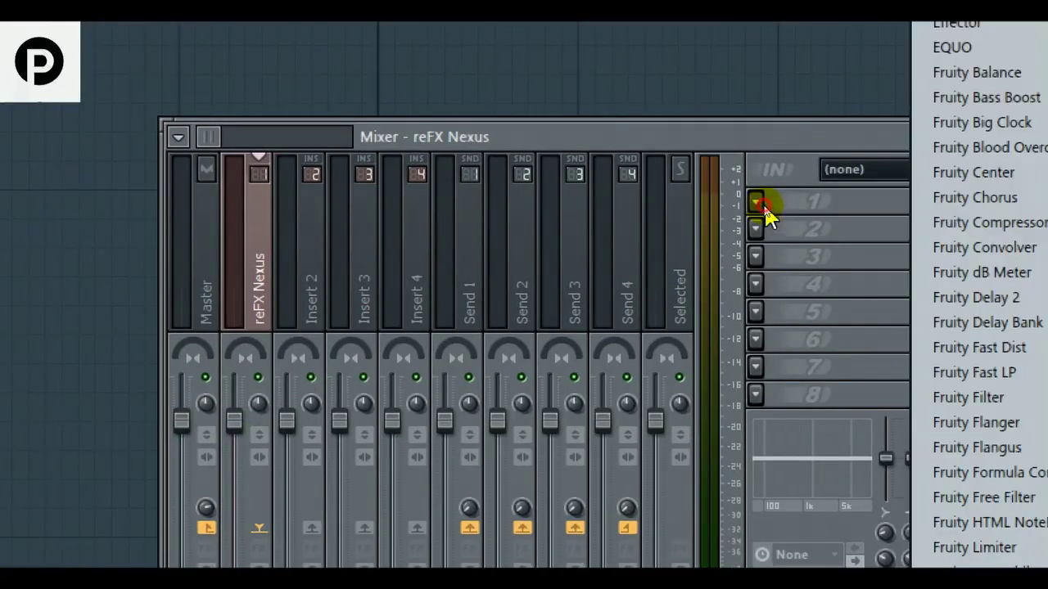
pyautogui.click(1015, 322)
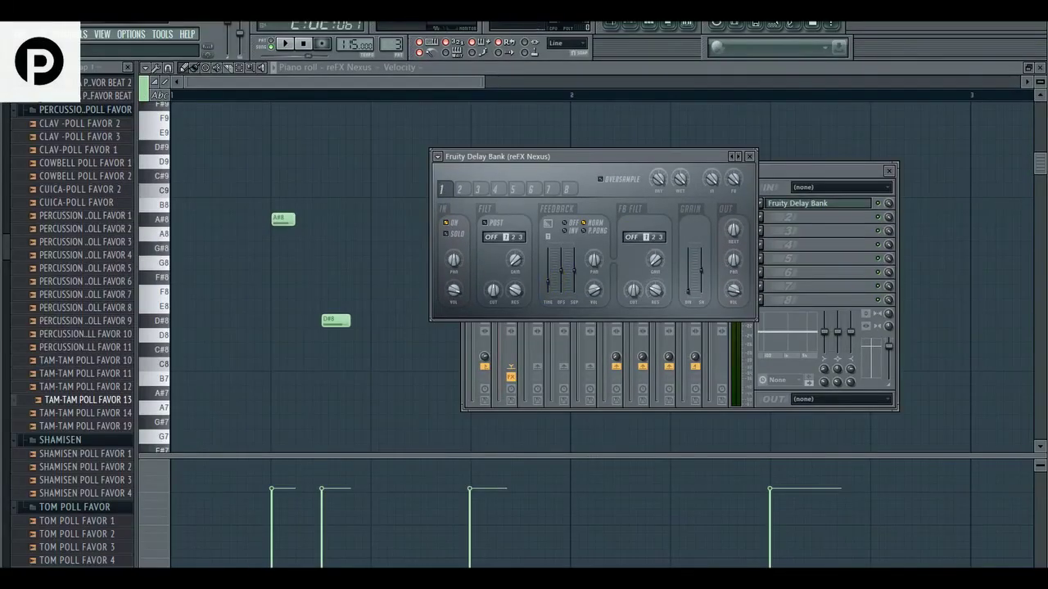
pyautogui.click(749, 156)
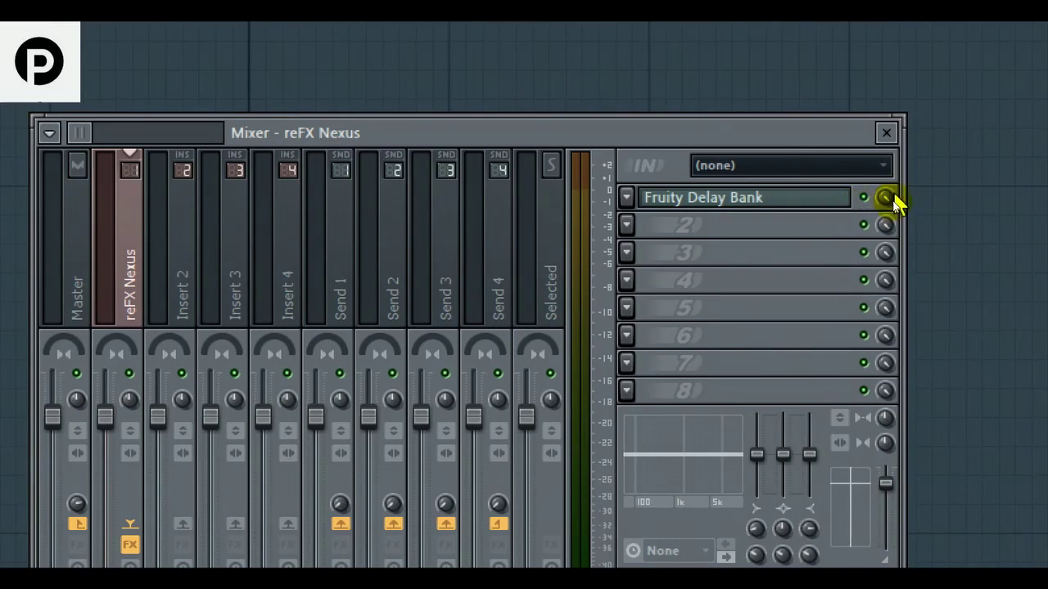
pyautogui.press('space')
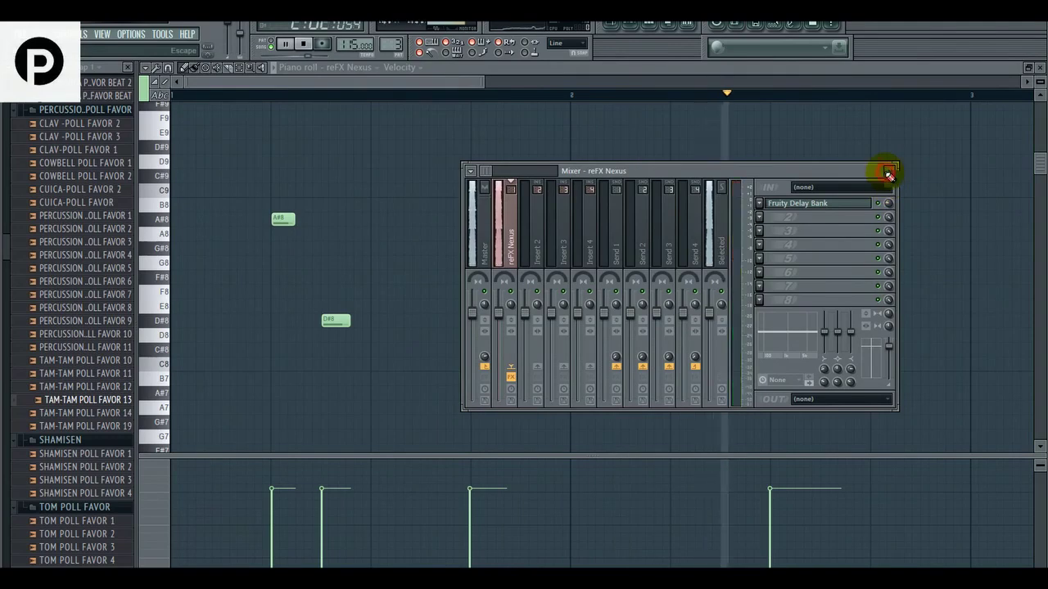
pyautogui.click(889, 171)
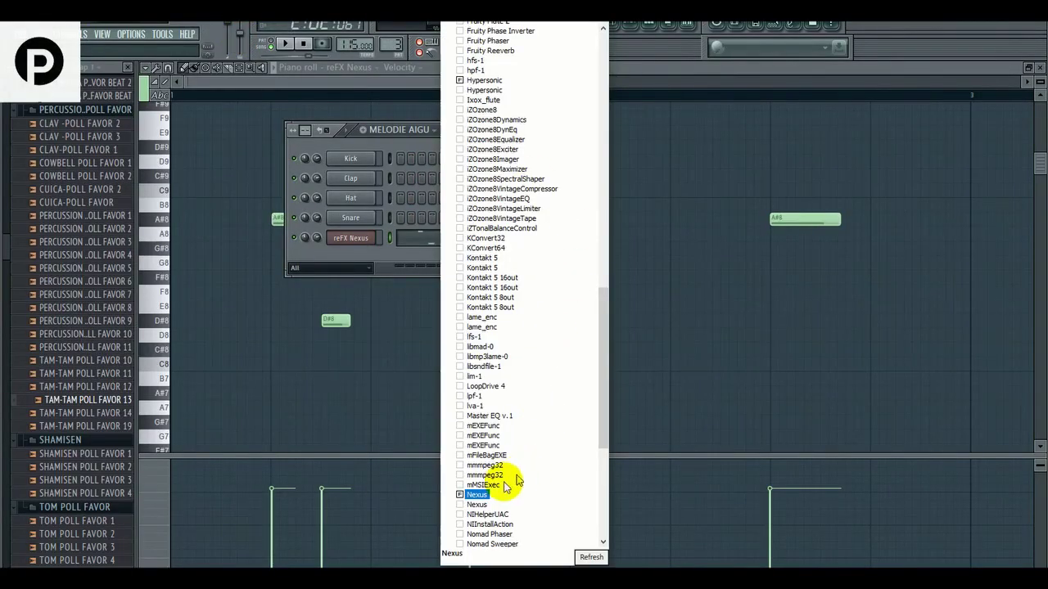
# - Add a second Nexus channel, dismiss its factory content error, and choose the 808 Mafia Piano 2 preset
pyautogui.click(481, 497)
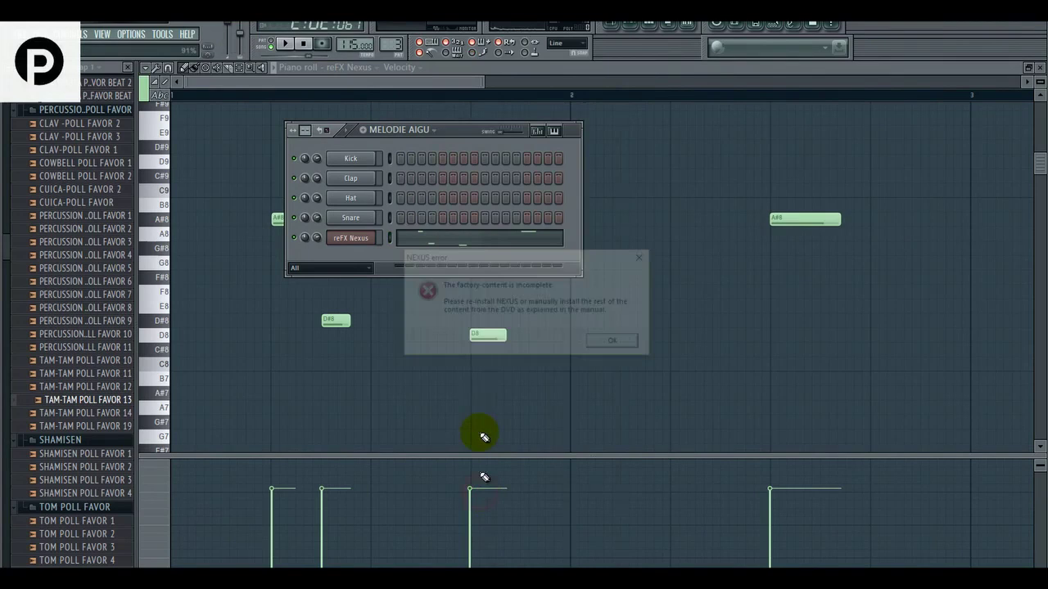
pyautogui.click(644, 257)
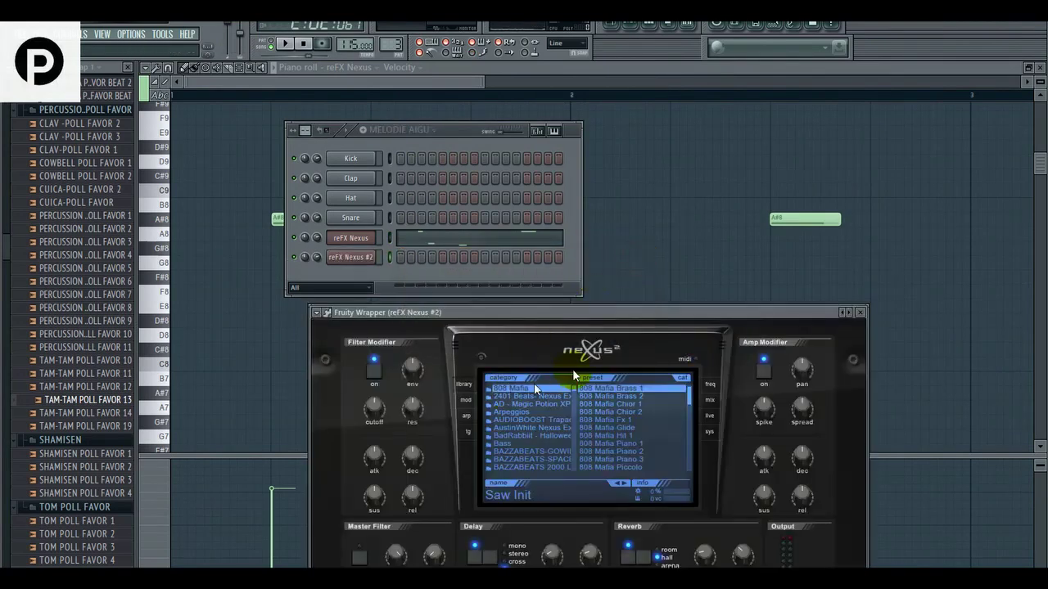
pyautogui.click(624, 466)
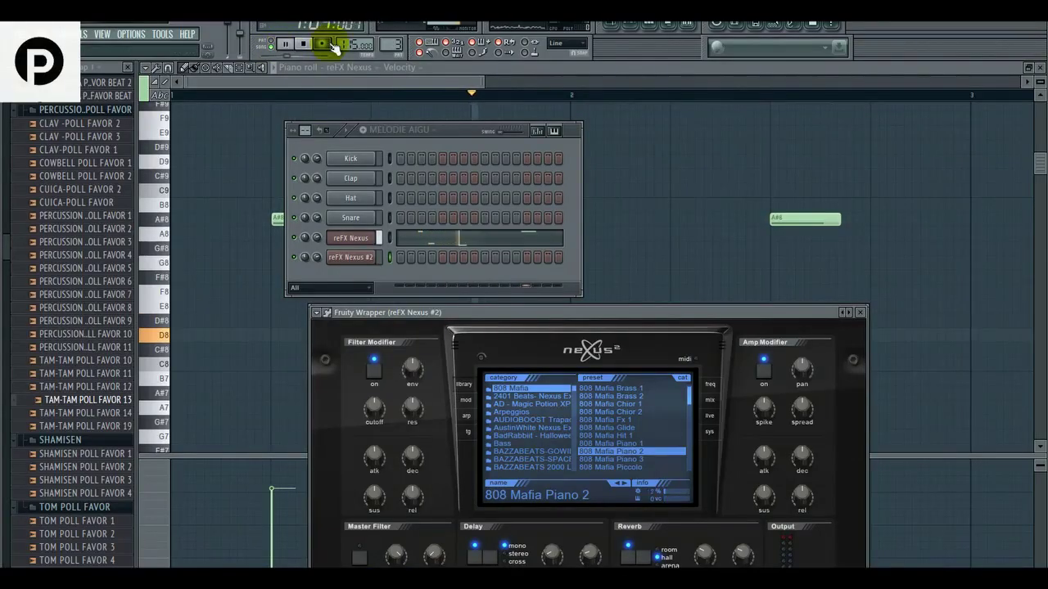
# - Create a PIANO pattern, place and record it on playlist track 4, and open the reFX Nexus #2 notes in the piano roll
pyautogui.click(364, 132)
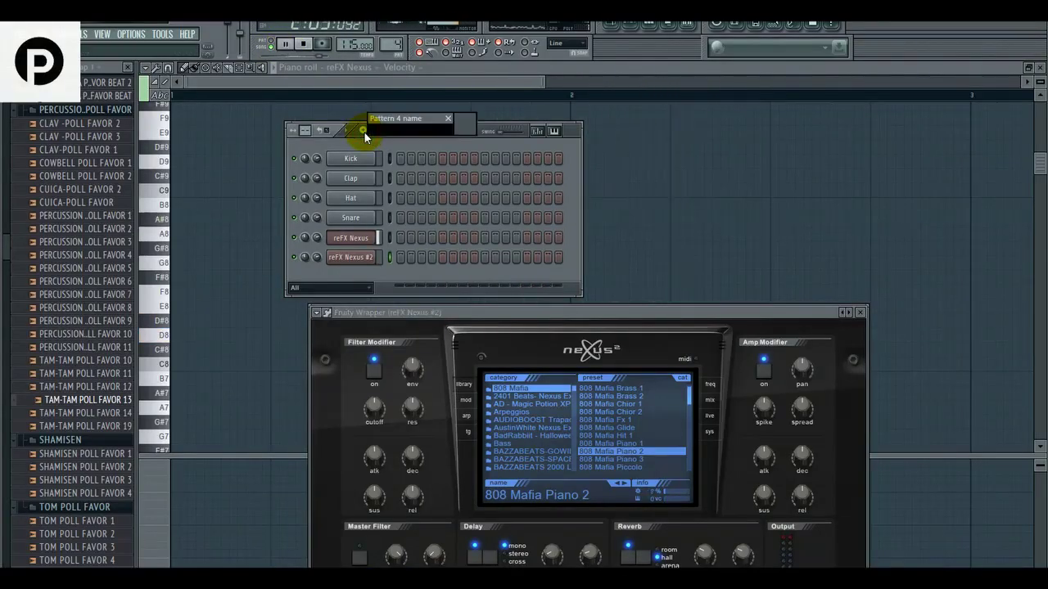
pyautogui.write('p')
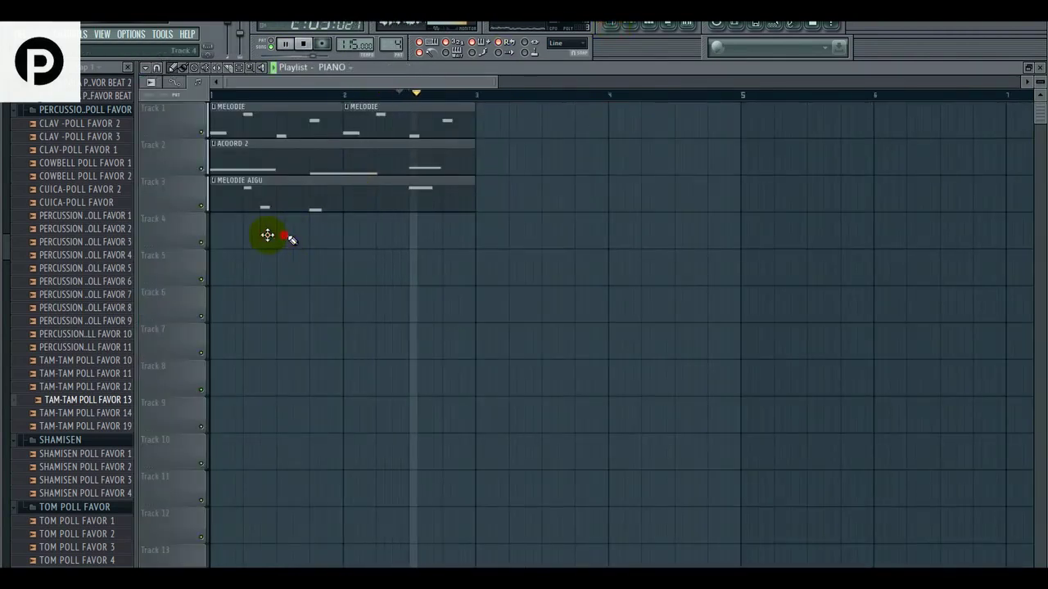
pyautogui.click(234, 234)
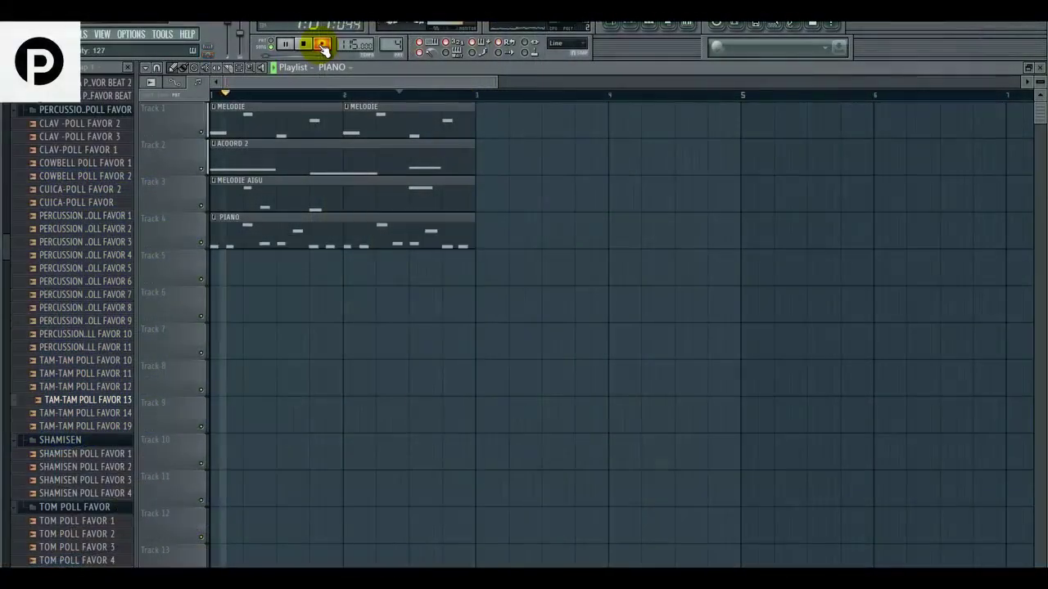
pyautogui.click(630, 26)
pyautogui.click(511, 256)
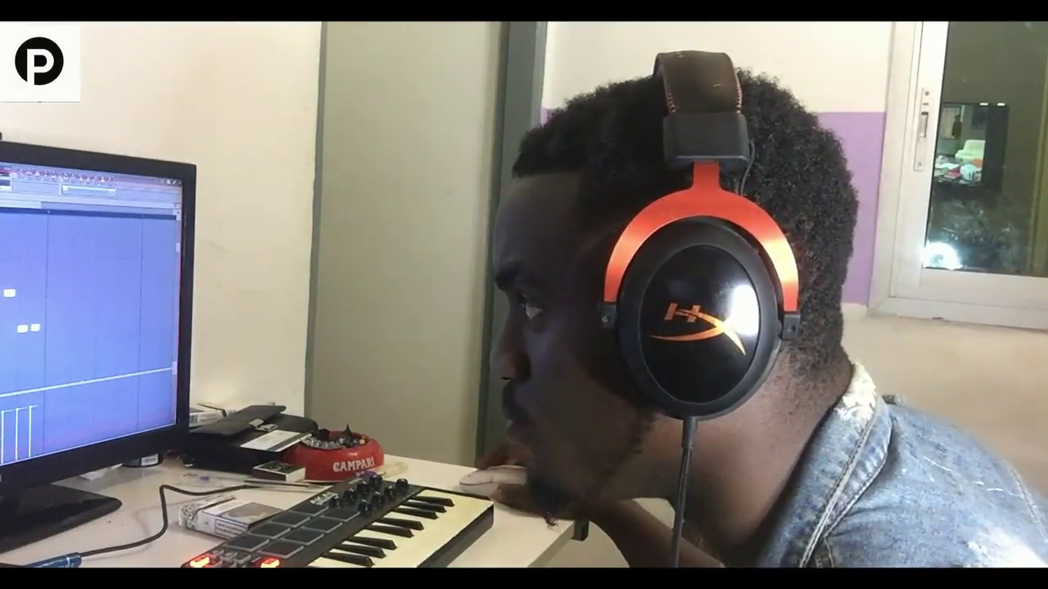
# - Open the Clap folder of the Drumkit Pro formation Trap Vol1 kit in the sample browser
pyautogui.scroll(10, 70, 306)
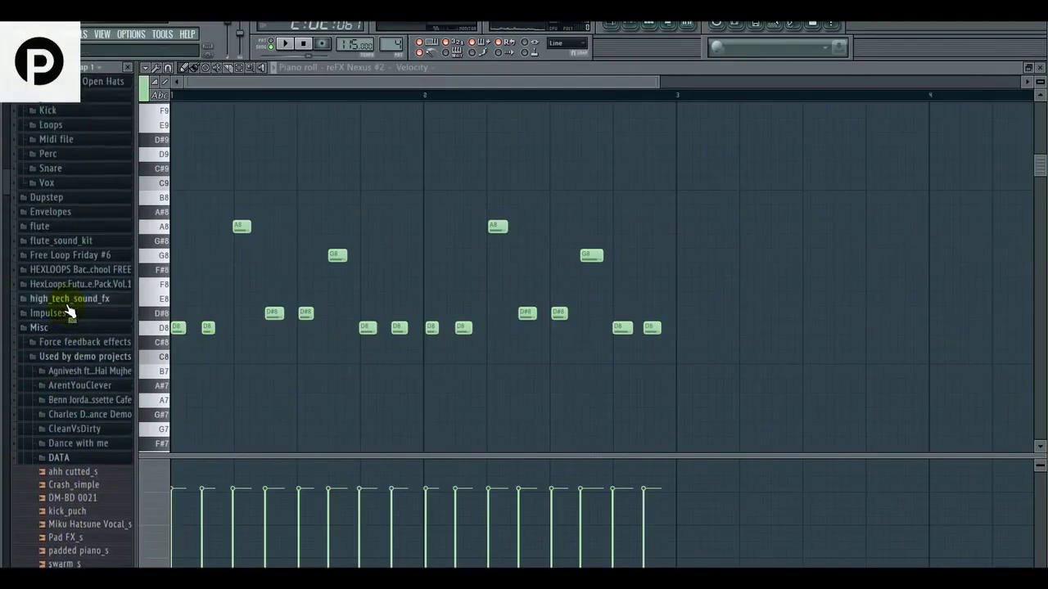
pyautogui.scroll(5, 71, 311)
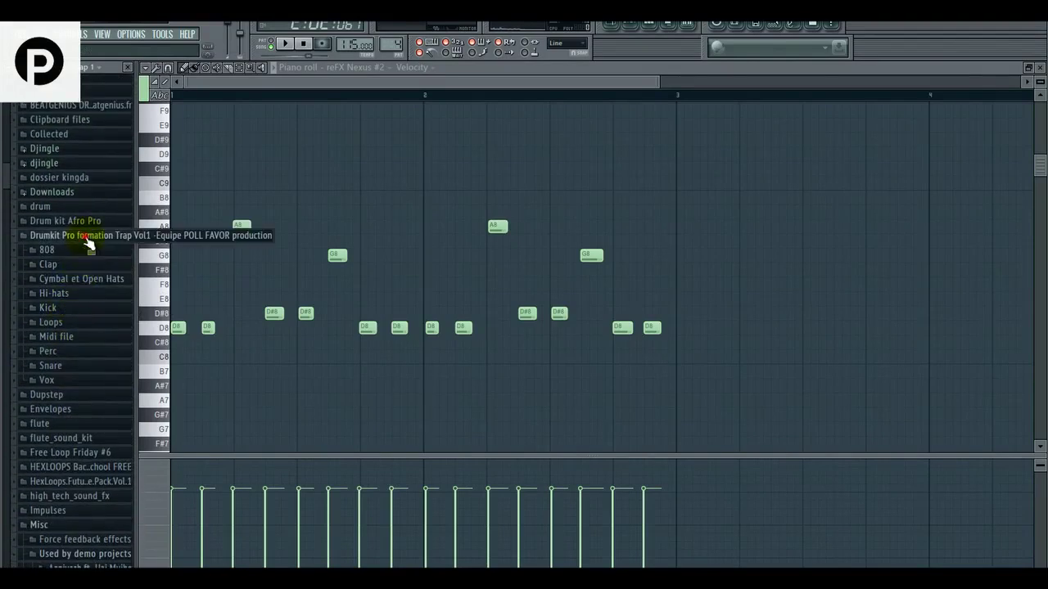
pyautogui.click(87, 238)
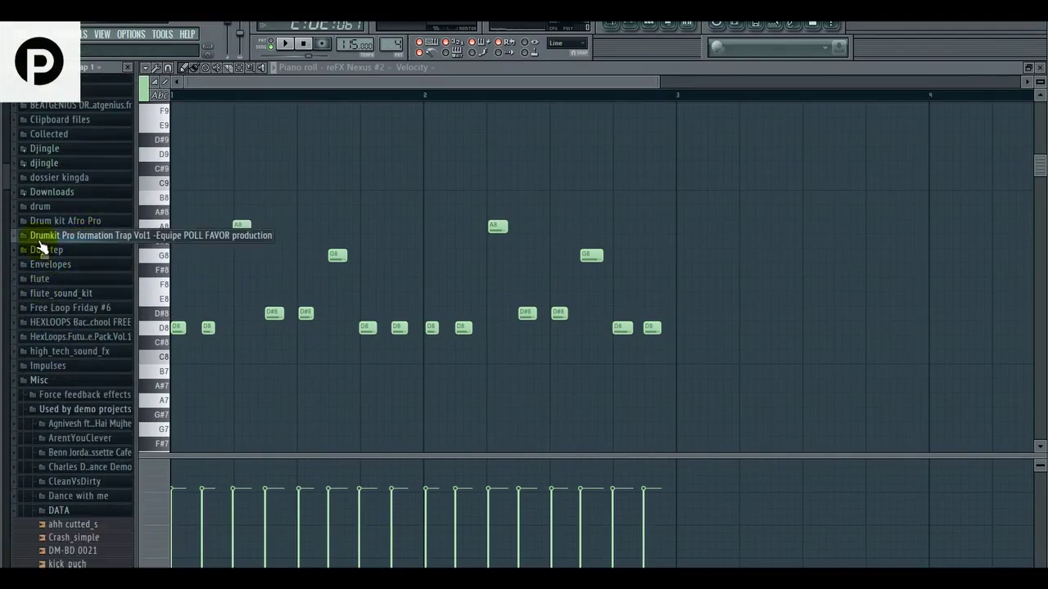
pyautogui.click(40, 238)
pyautogui.click(38, 264)
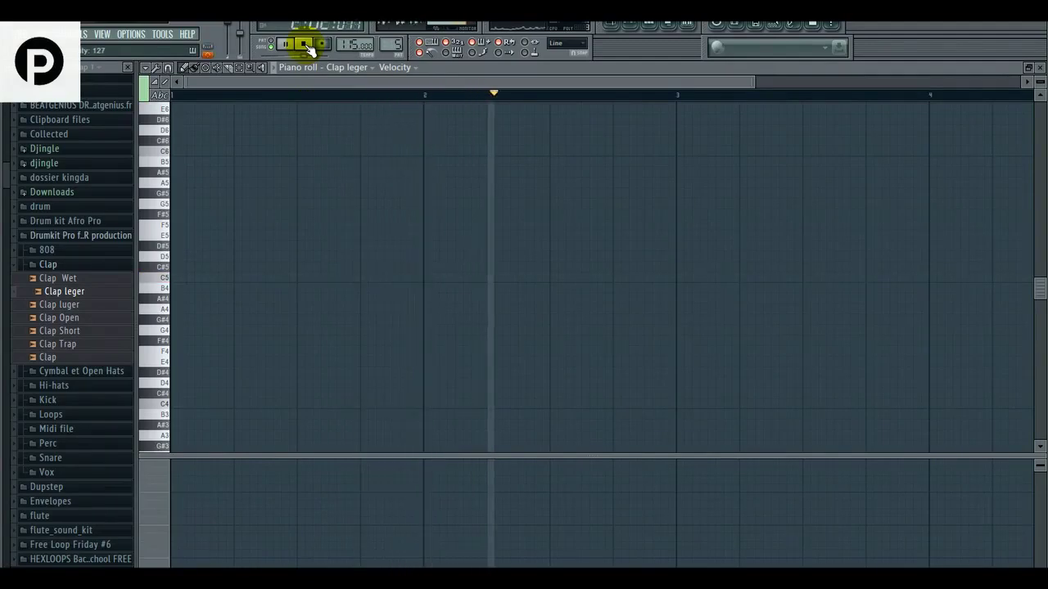
# - Delete the second and fourth recorded Clap leger notes and raise the velocity of the first two remaining ones
pyautogui.click(304, 45)
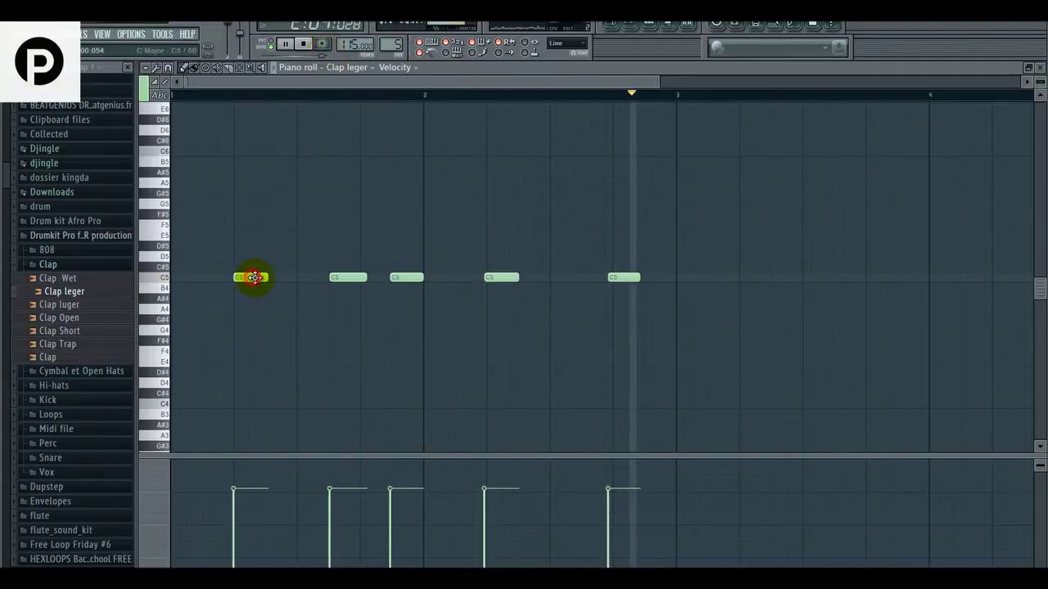
pyautogui.rightClick(348, 277)
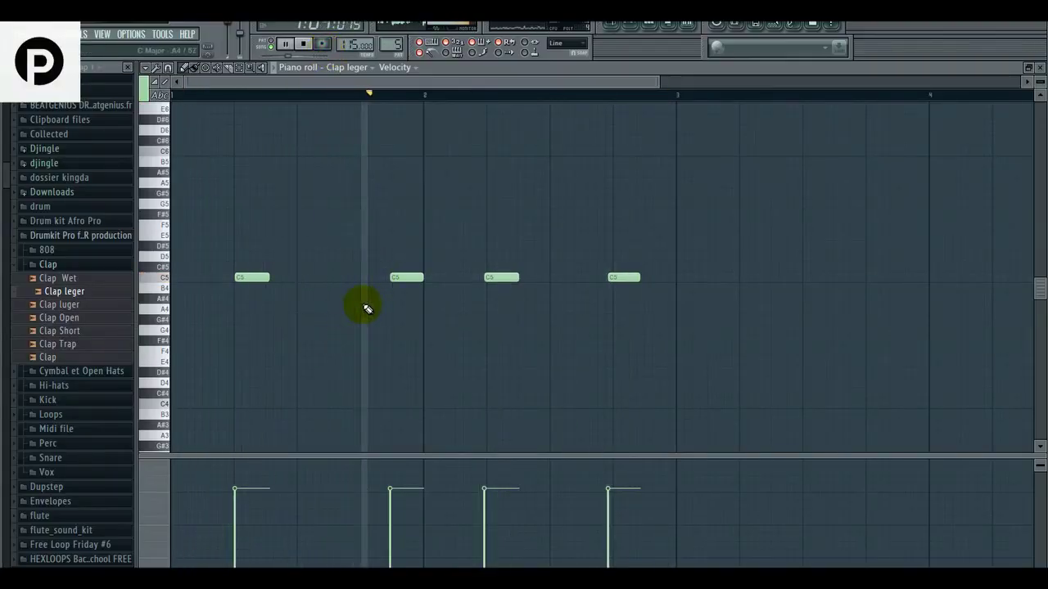
pyautogui.rightClick(493, 278)
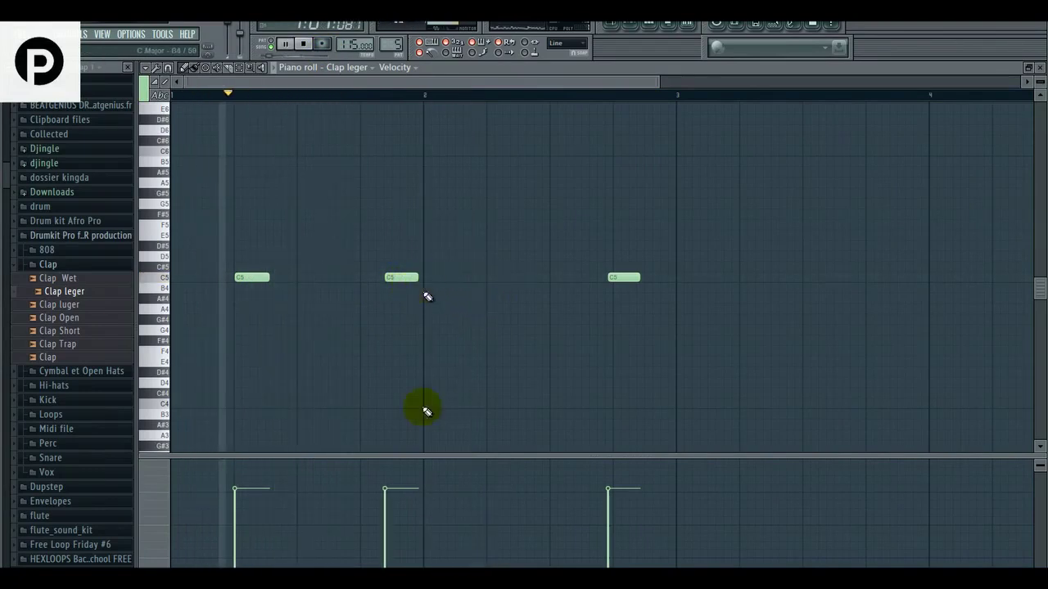
pyautogui.press('space')
pyautogui.click(386, 474)
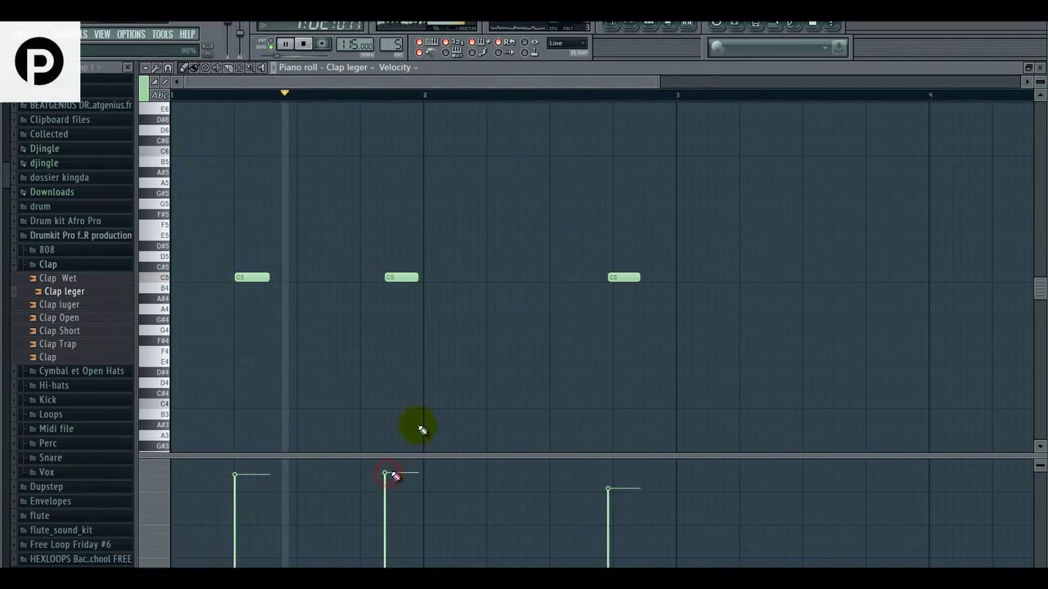
# - Add Clap leger C5 notes halfway through beat 1 and on beat 3 of bar 2, and delete the last recorded note
pyautogui.click(446, 279)
pyautogui.moveTo(402, 280); pyautogui.dragTo(463, 277)
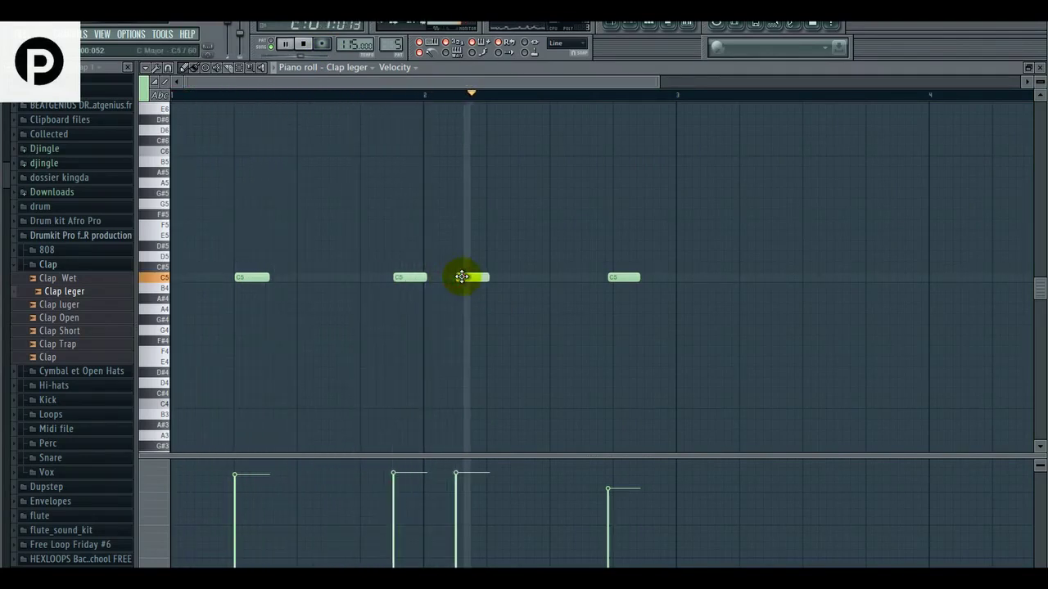
pyautogui.click(554, 277)
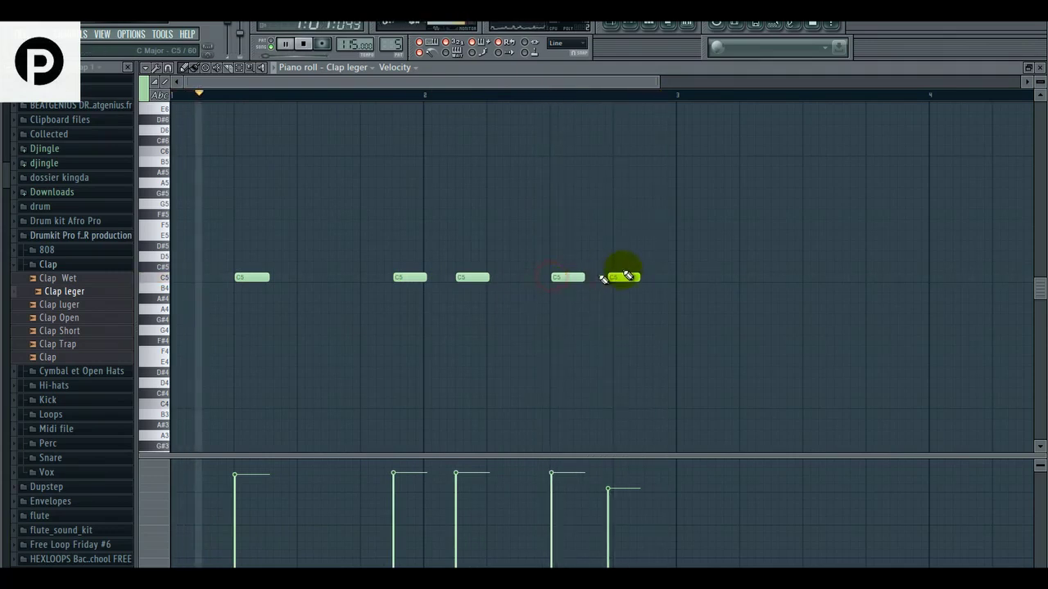
pyautogui.rightClick(622, 276)
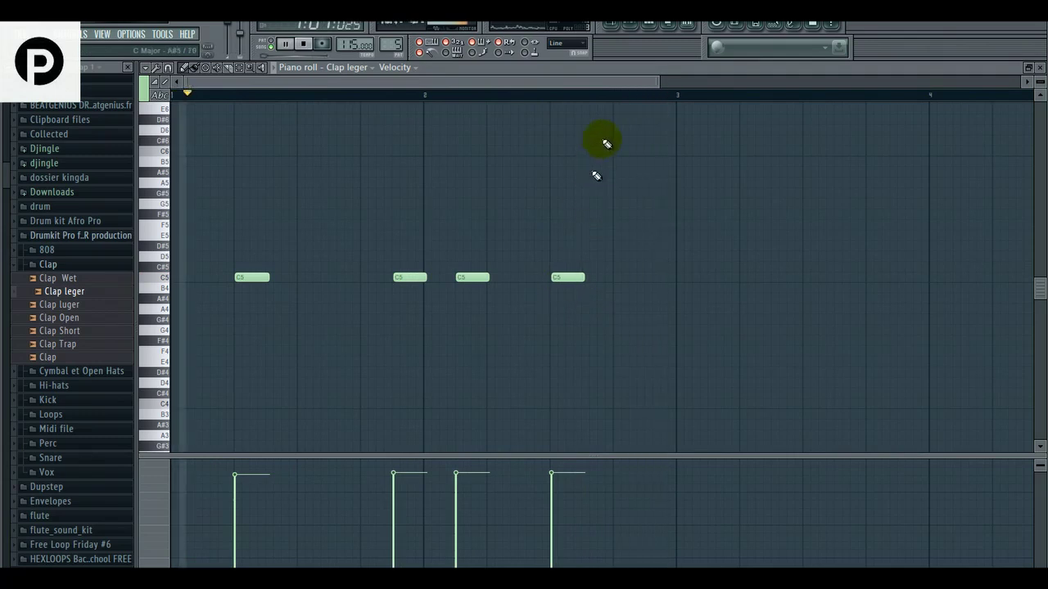
# - Load the Hi-hats 4 sample from the kit's Hi-hats folder into a new channel
pyautogui.click(635, 33)
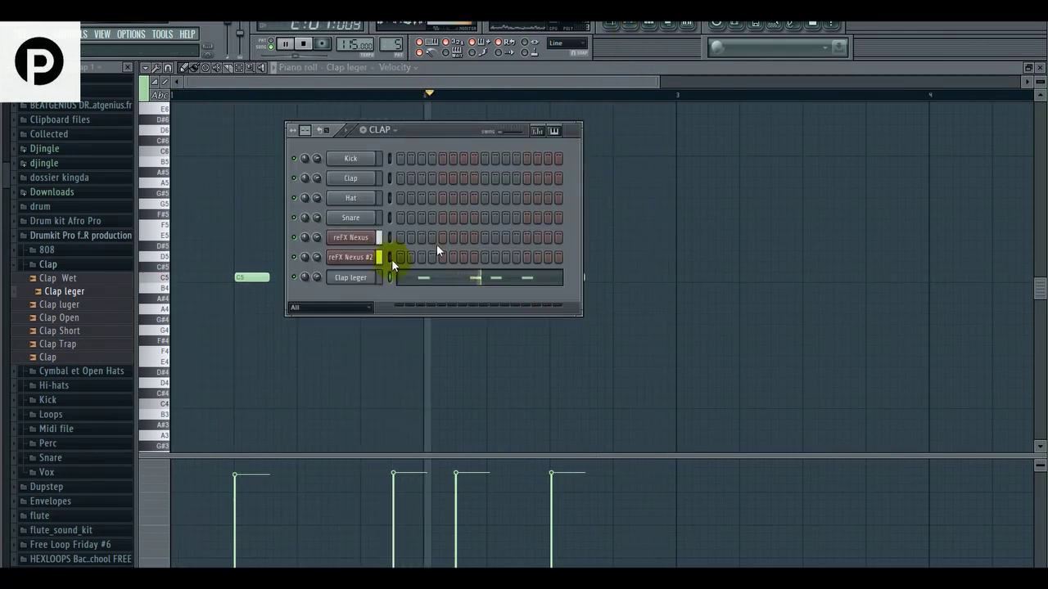
pyautogui.press('space')
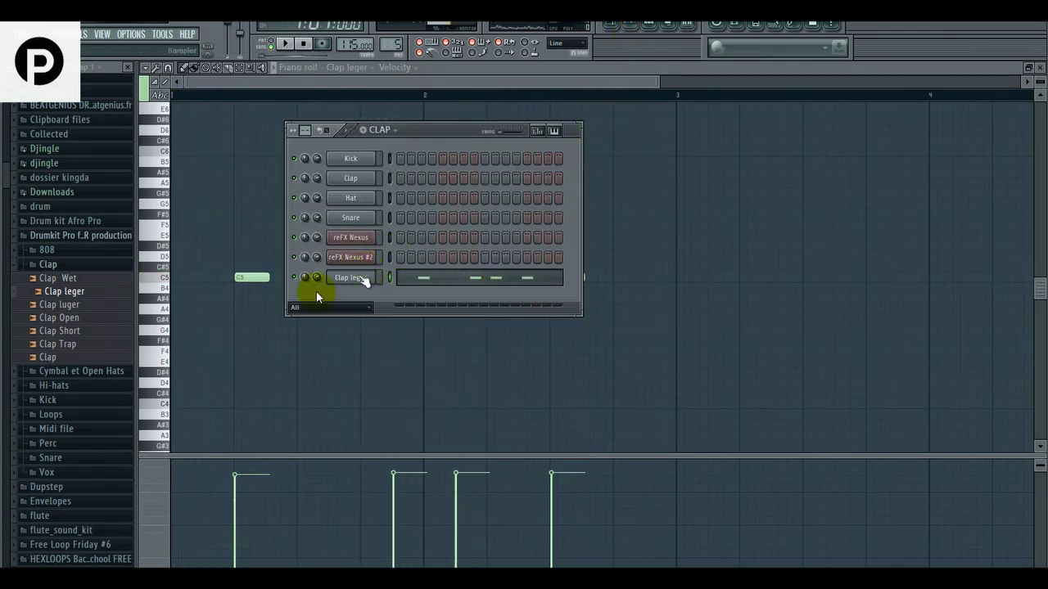
pyautogui.click(53, 385)
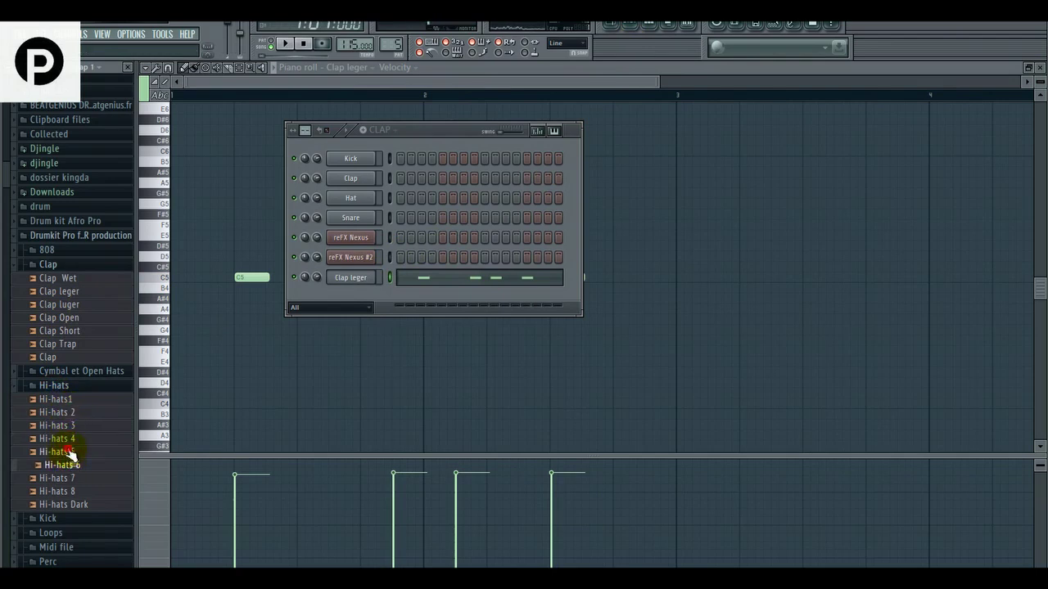
pyautogui.rightClick(69, 440)
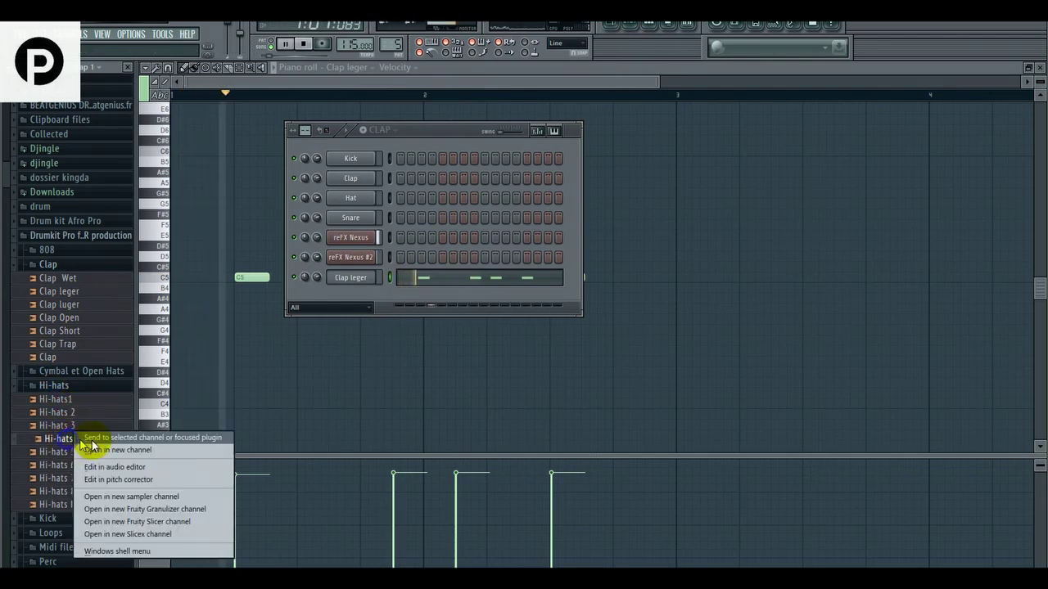
pyautogui.click(95, 450)
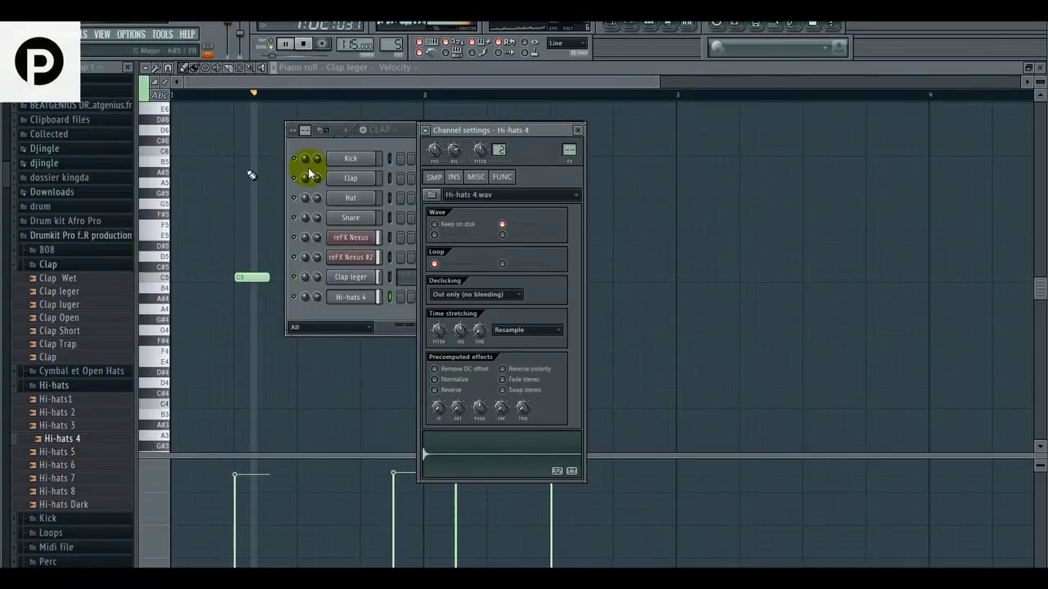
# - Create a HIHAT pattern, record the Hi-hats 4 rhythm into it, and open its notes in the piano roll
pyautogui.click(364, 131)
pyautogui.write('HIAT')
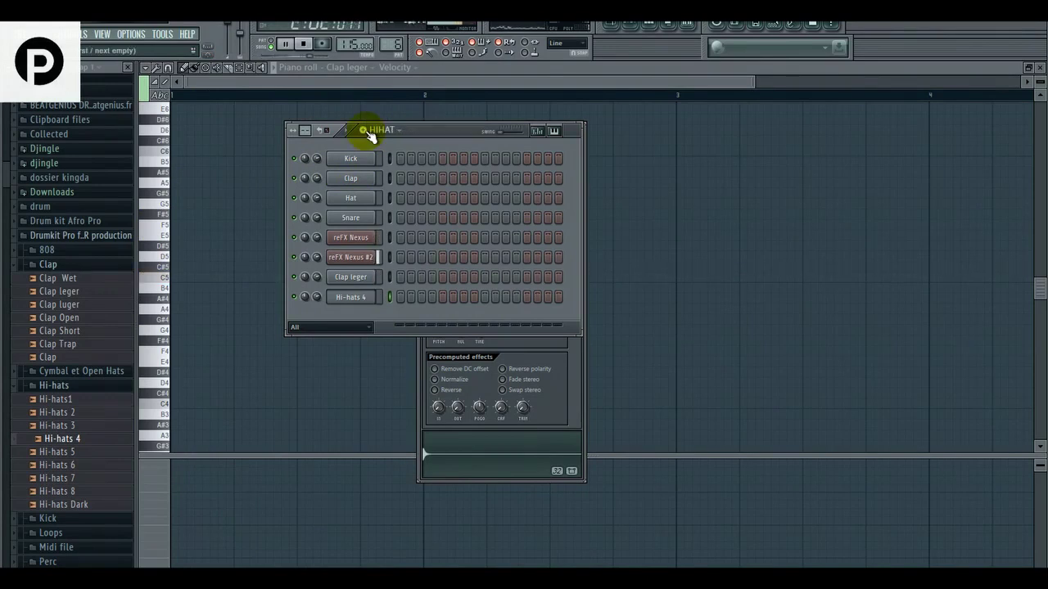
pyautogui.click(324, 45)
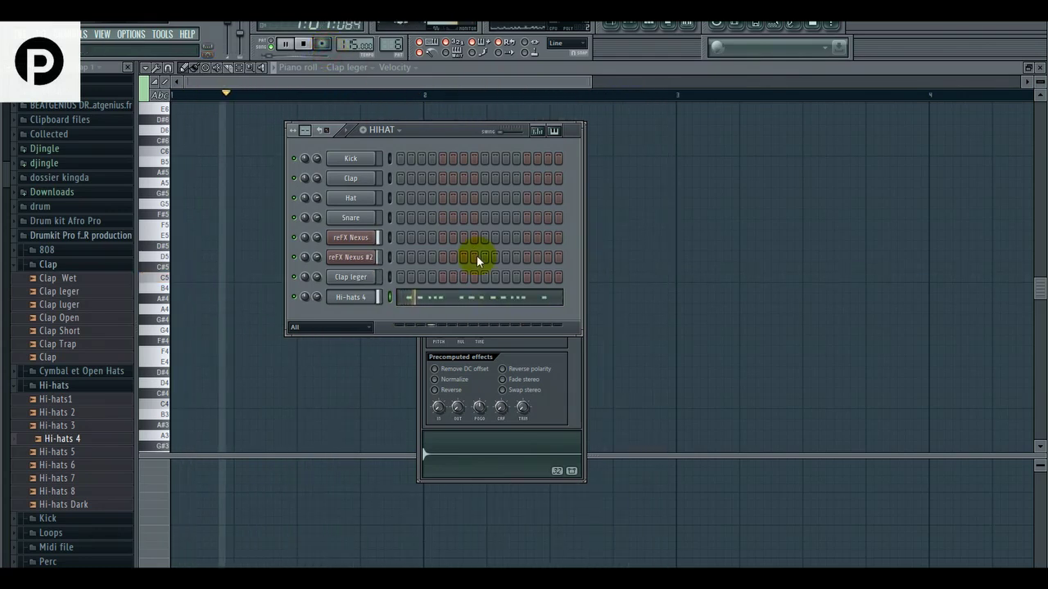
pyautogui.click(476, 298)
pyautogui.press('space')
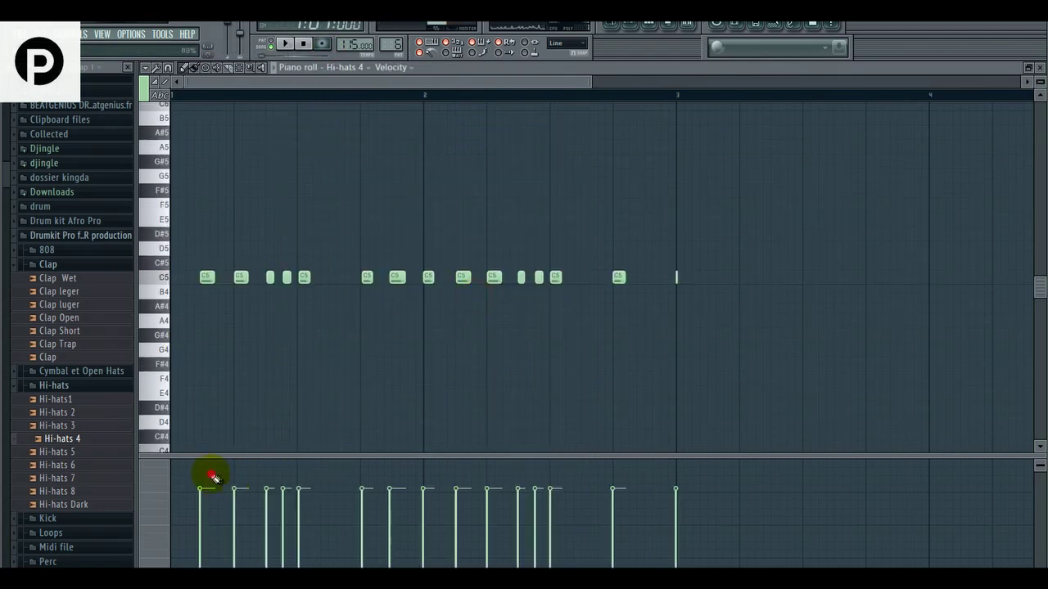
# - Raise the velocity of all Hi-hats 4 notes to maximum
pyautogui.press('space')
pyautogui.moveTo(211, 475)
pyautogui.mouseDown()
pyautogui.moveTo(500, 420)
pyautogui.moveTo(811, 423)
pyautogui.mouseUp()
pyautogui.press('space')
pyautogui.moveTo(409, 473); pyautogui.dragTo(402, 428)
pyautogui.press('space')
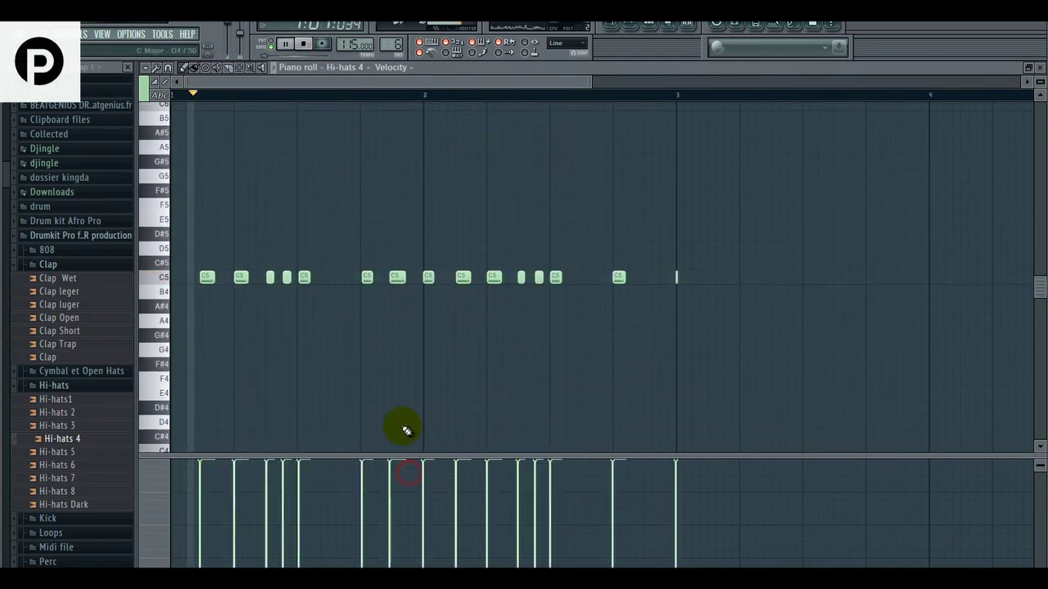
# - Replace the hi-hat note on beat 3 of bar 1 with two short adjacent C5 notes
pyautogui.press('space')
pyautogui.moveTo(309, 278); pyautogui.dragTo(302, 279)
pyautogui.press('space')
pyautogui.press('space')
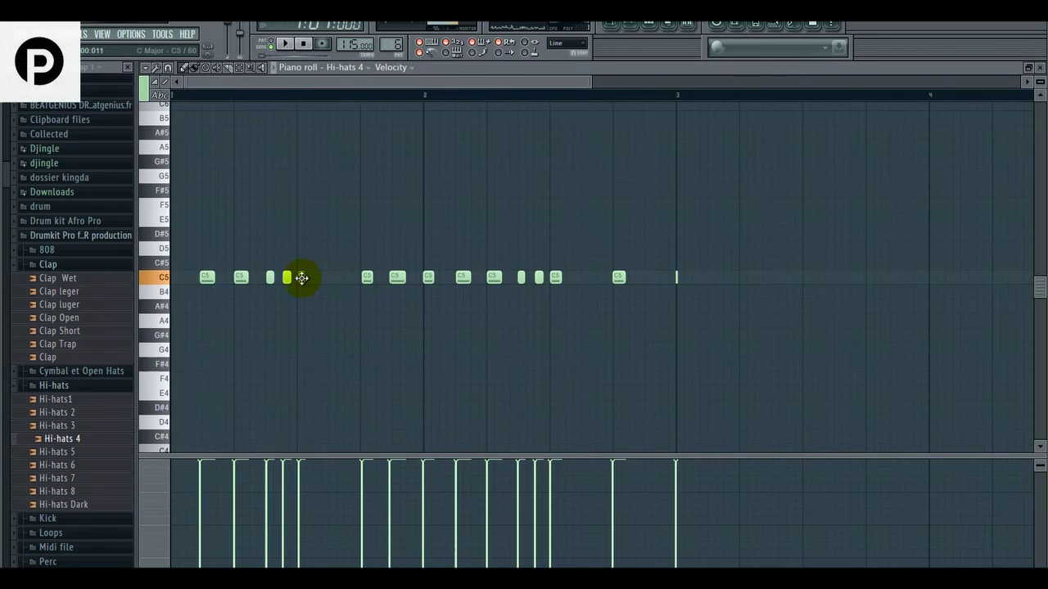
pyautogui.moveTo(309, 278); pyautogui.dragTo(306, 278)
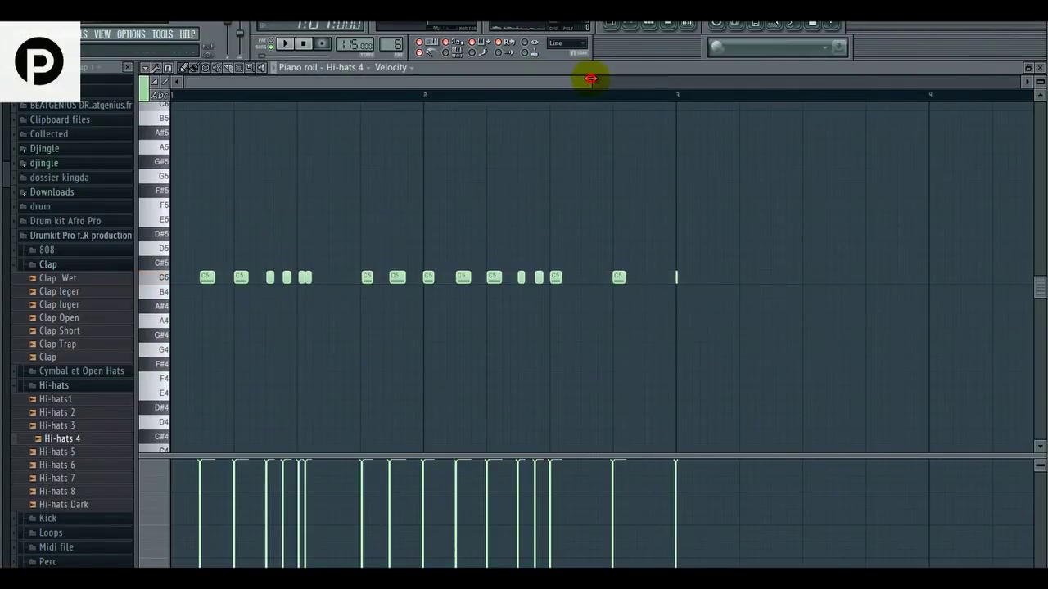
# - Add two short C5 hi-hat notes between beats 3 and 4 of bar 1, removing the extra third one
pyautogui.moveTo(590, 78); pyautogui.dragTo(531, 83)
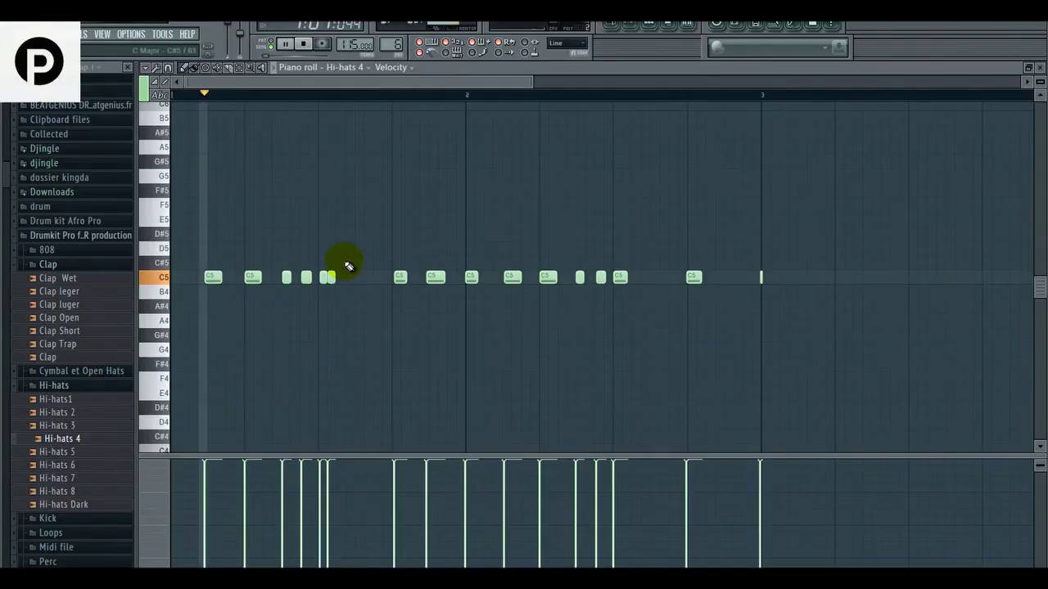
pyautogui.click(340, 276)
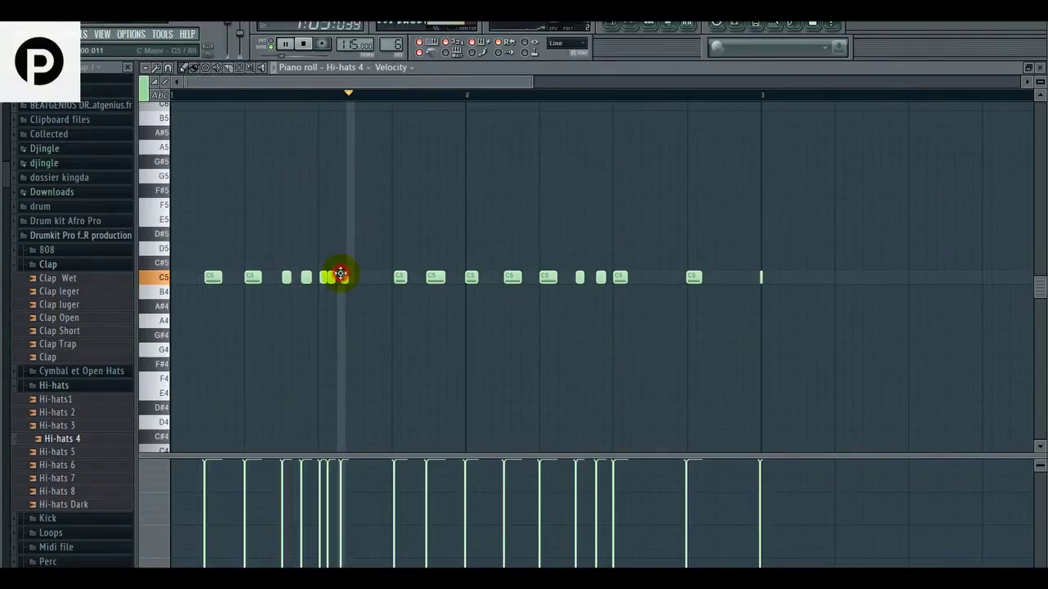
pyautogui.click(365, 278)
pyautogui.press('space')
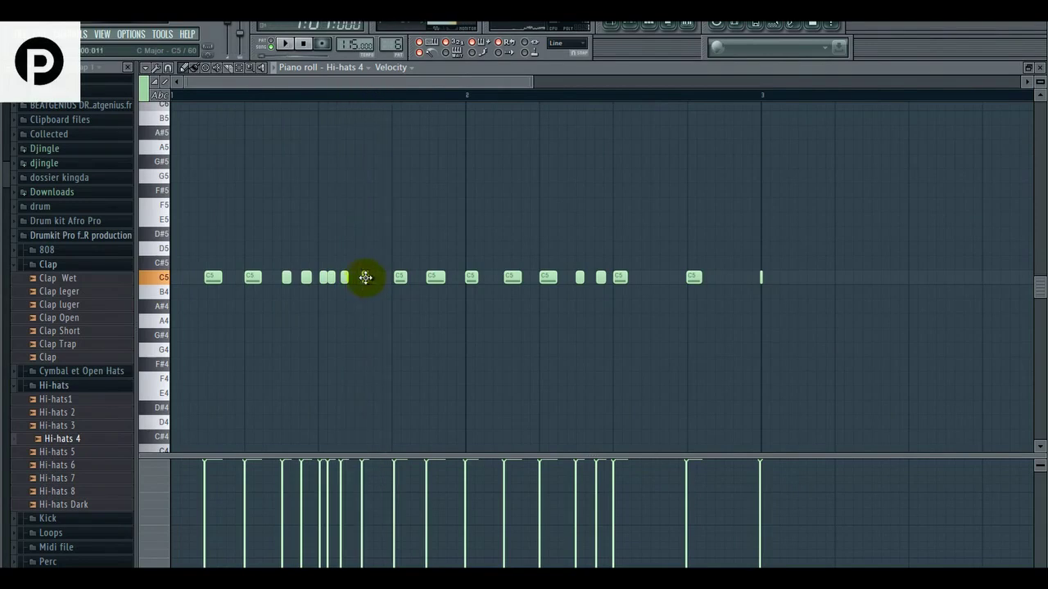
pyautogui.click(375, 277)
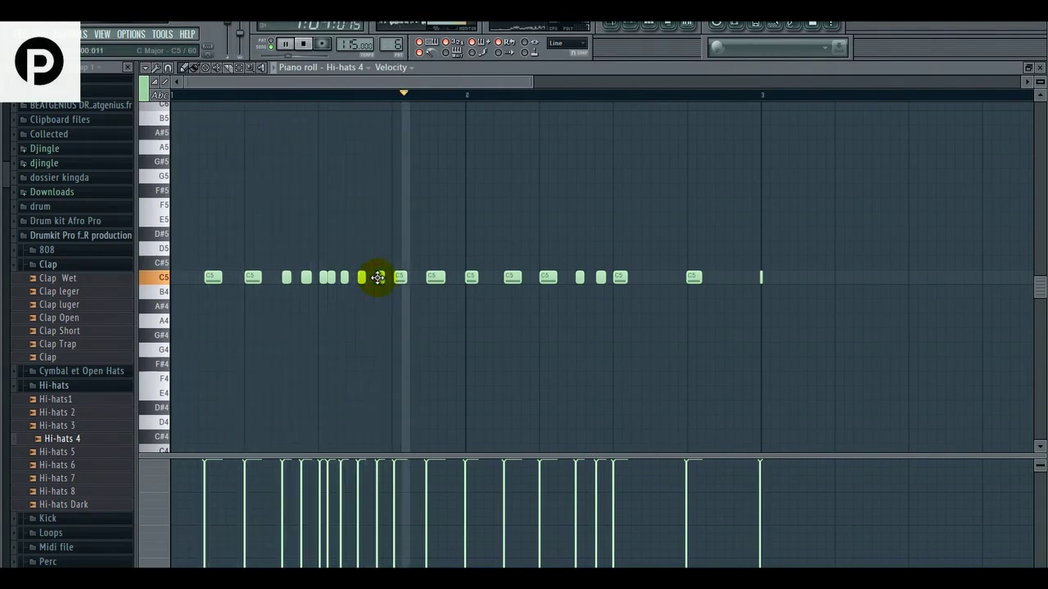
pyautogui.press('space')
pyautogui.rightClick(380, 278)
pyautogui.press('space')
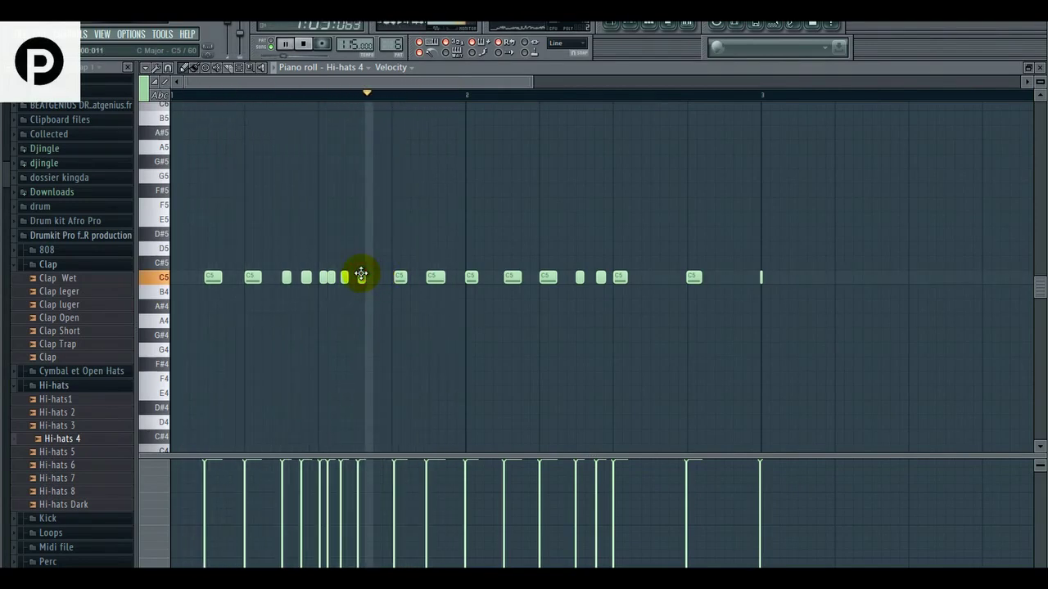
pyautogui.press('space')
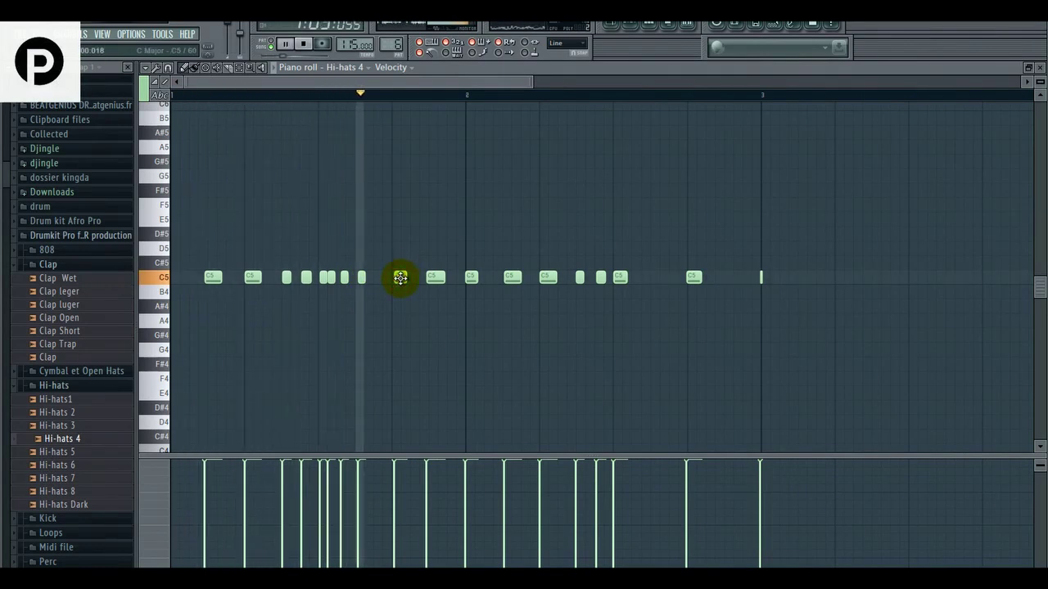
# - Remove the C5 hi-hat notes just before and after the start of bar 2, and add a short one just after beat 2 of bar 2
pyautogui.rightClick(434, 278)
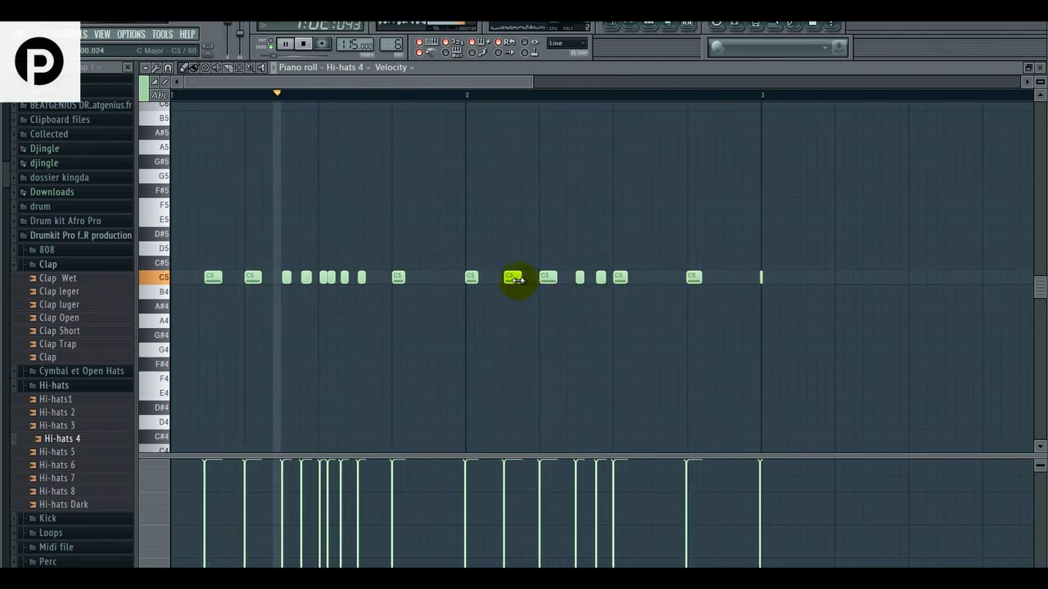
pyautogui.moveTo(514, 279); pyautogui.dragTo(578, 291)
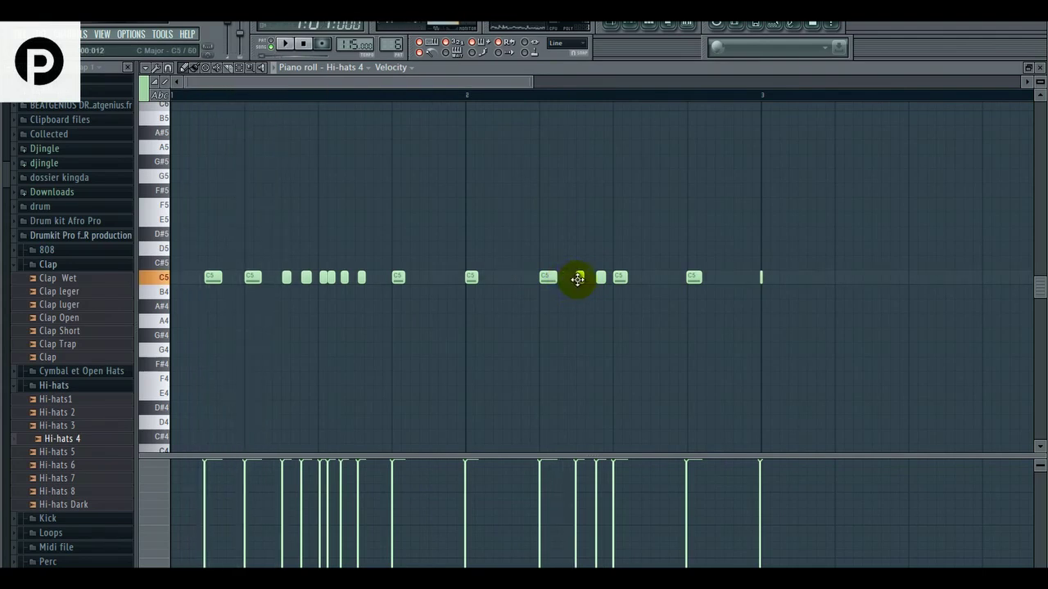
pyautogui.click(564, 279)
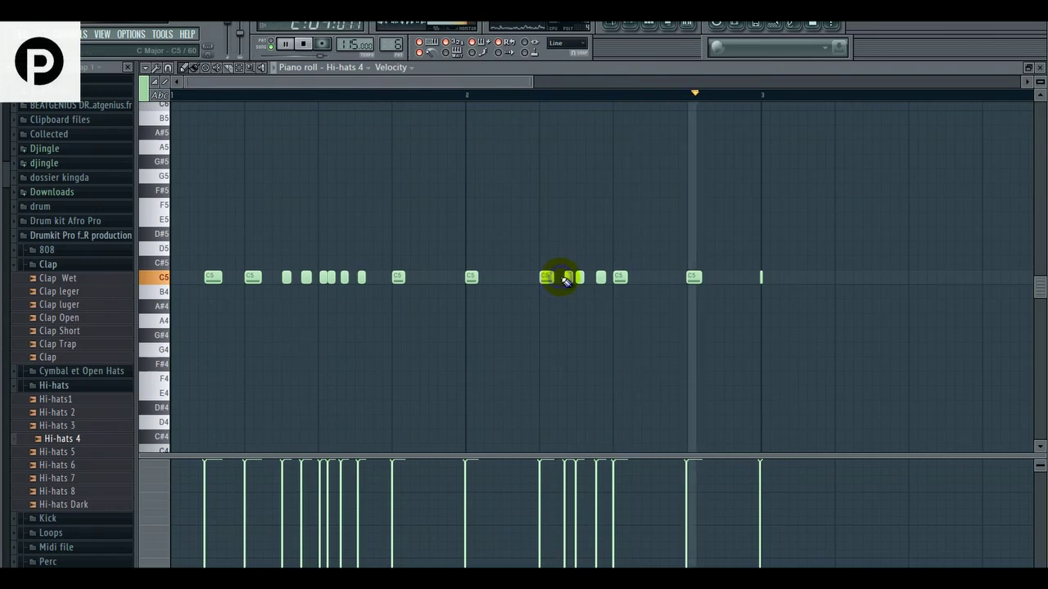
# - Load the metro rim percussion sample into a PERCU pattern, place the pattern on Track 7 at bar 1, and reopen its piano roll
pyautogui.click(70, 561)
pyautogui.press('space')
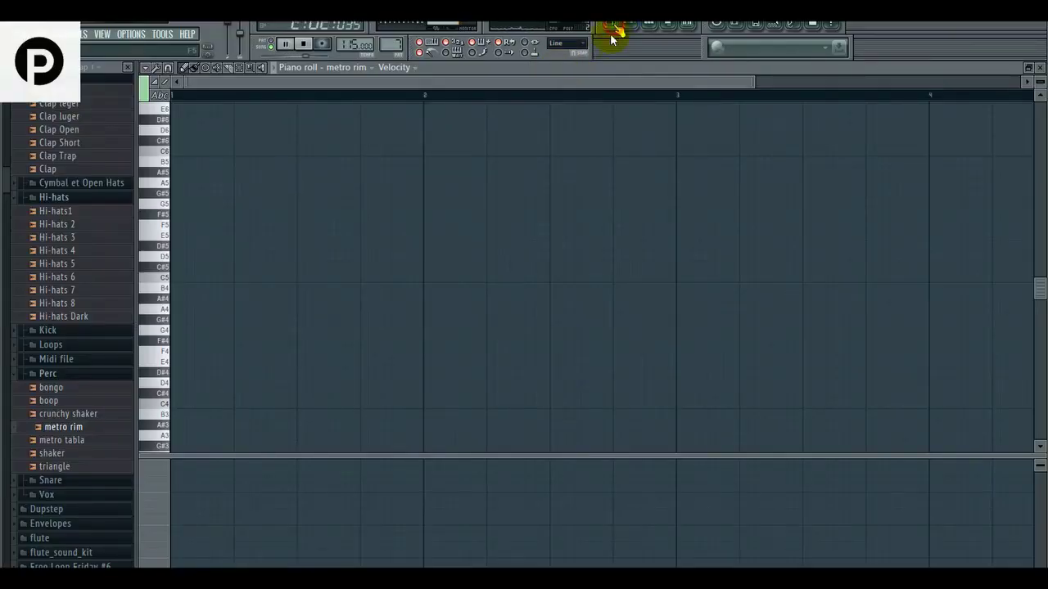
pyautogui.click(610, 27)
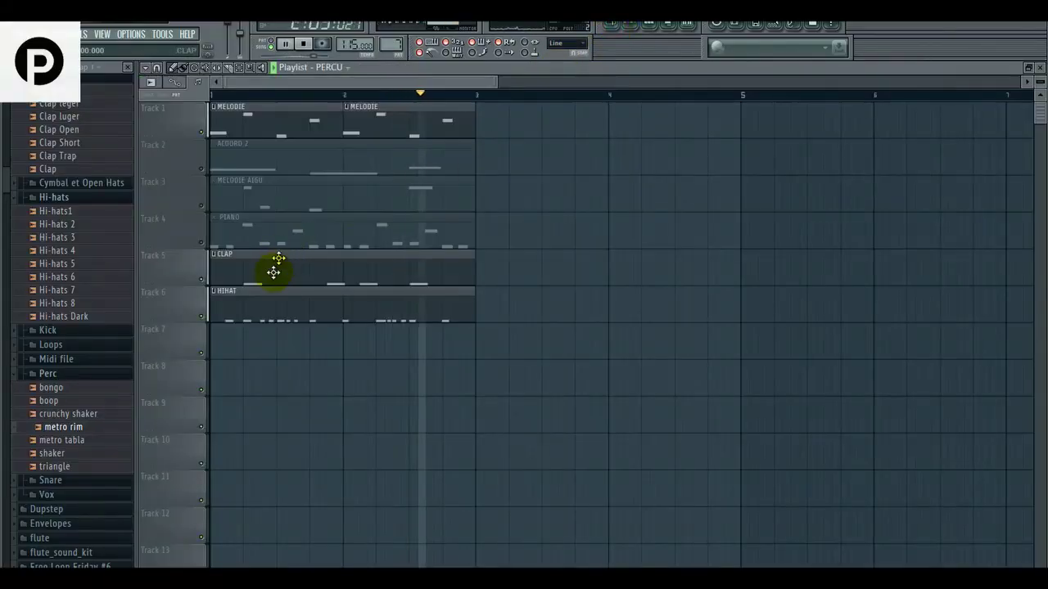
pyautogui.click(241, 348)
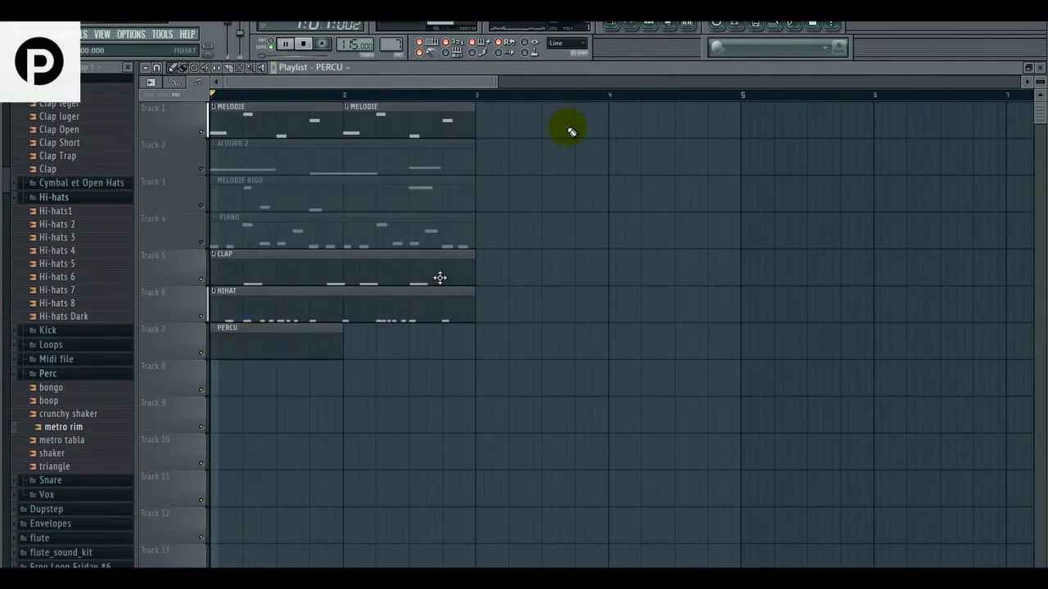
pyautogui.click(650, 30)
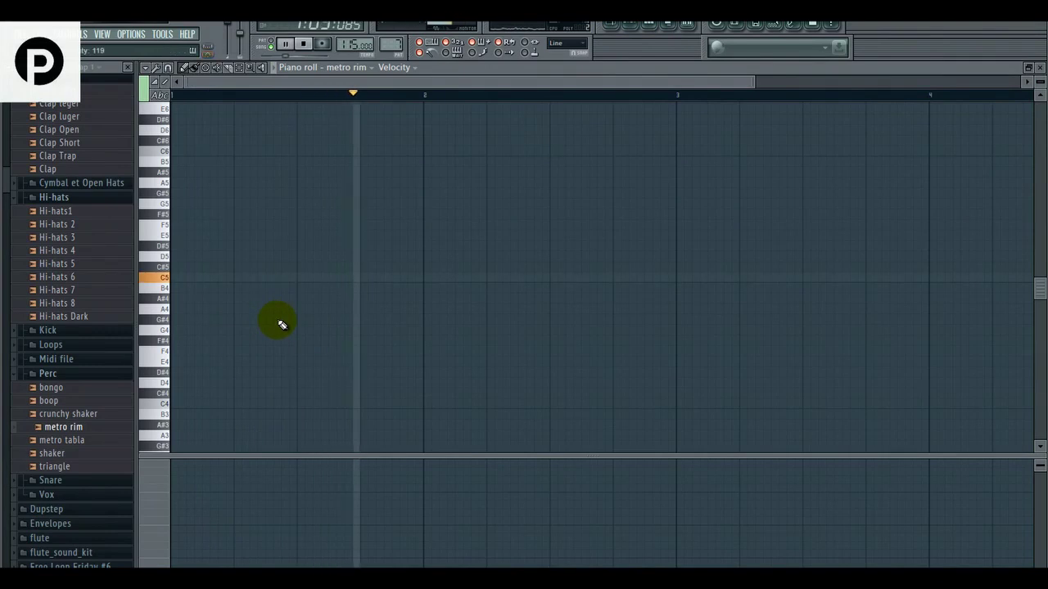
# - Enter short metro rim C5 notes, three from beat 4 of bar 1 and two on beat 3 and after beat 4 of bar 2, raising their velocities
pyautogui.click(381, 279)
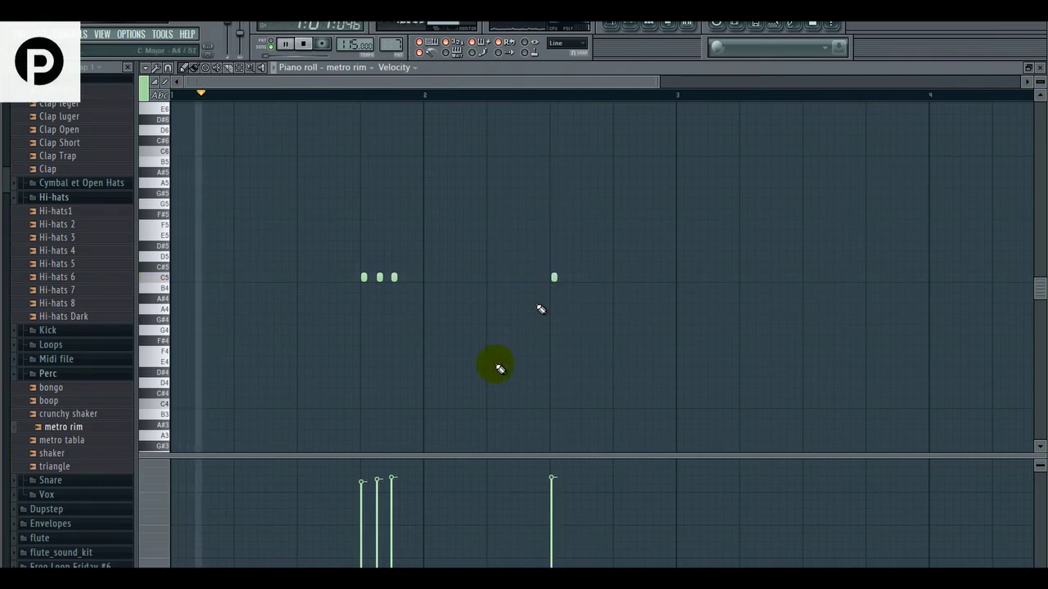
pyautogui.moveTo(358, 475); pyautogui.dragTo(410, 470)
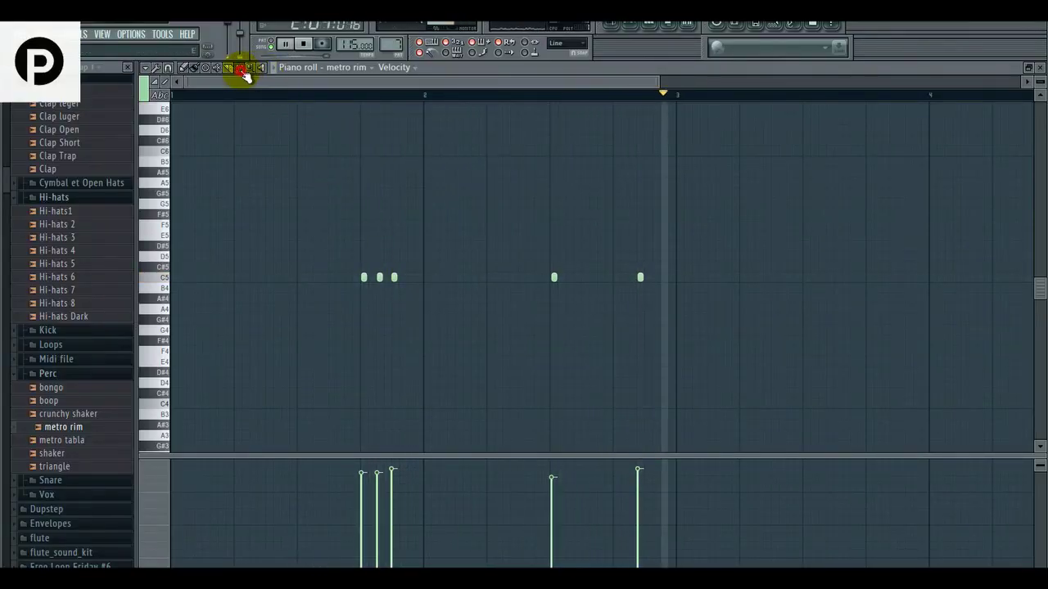
pyautogui.click(184, 70)
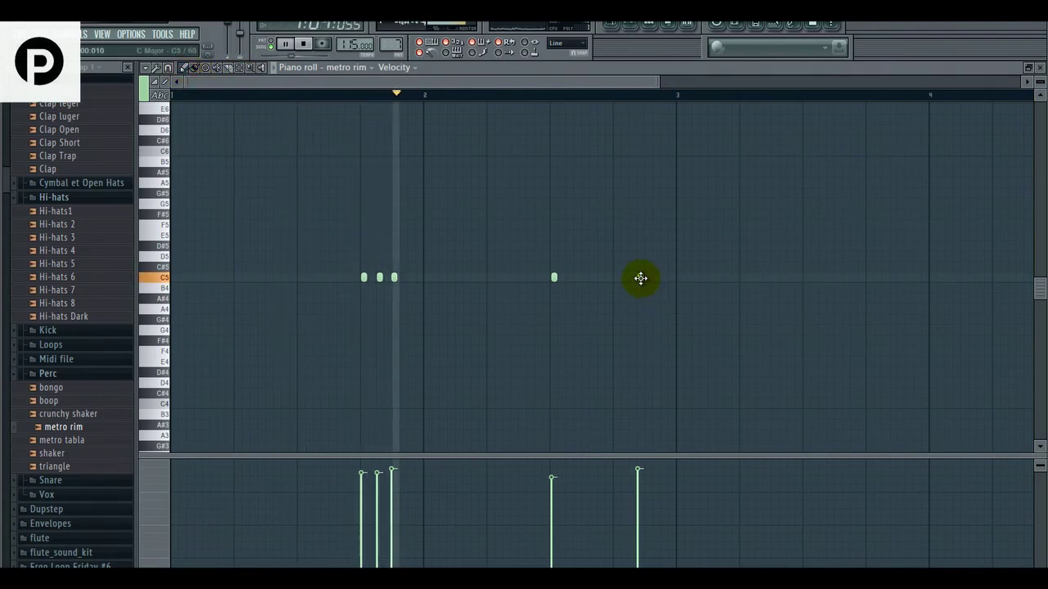
pyautogui.moveTo(640, 278); pyautogui.dragTo(647, 278)
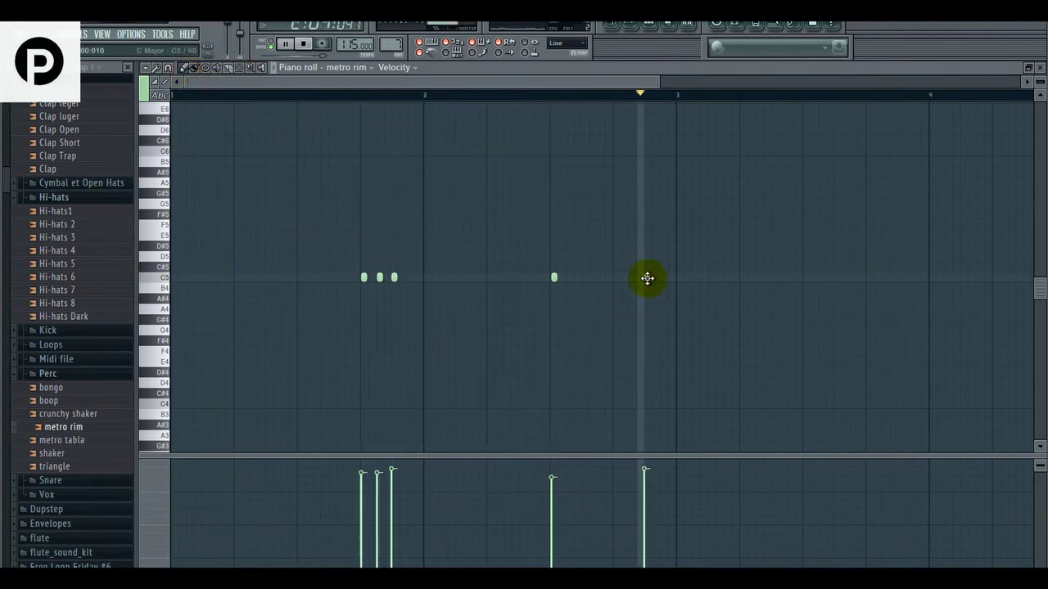
pyautogui.click(553, 277)
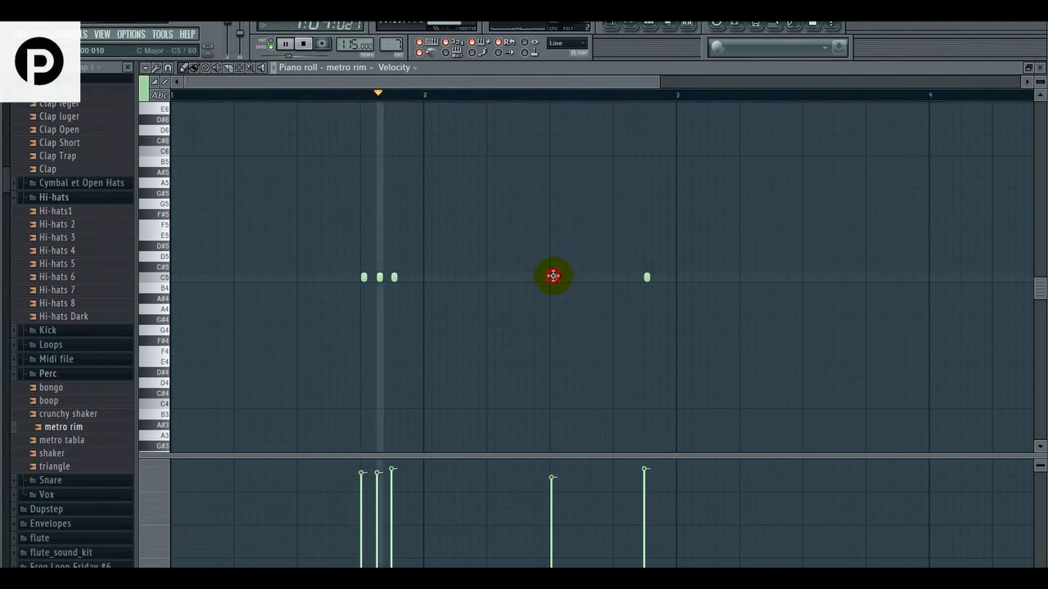
pyautogui.click(552, 473)
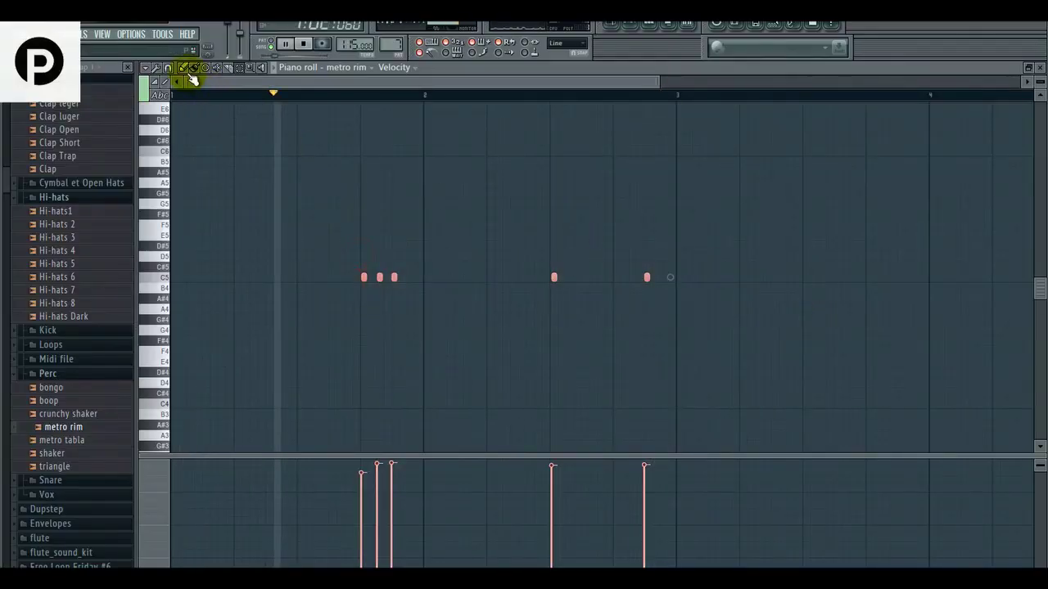
# - Lengthen all the selected metro rim notes slightly and clear the selection
pyautogui.click(185, 70)
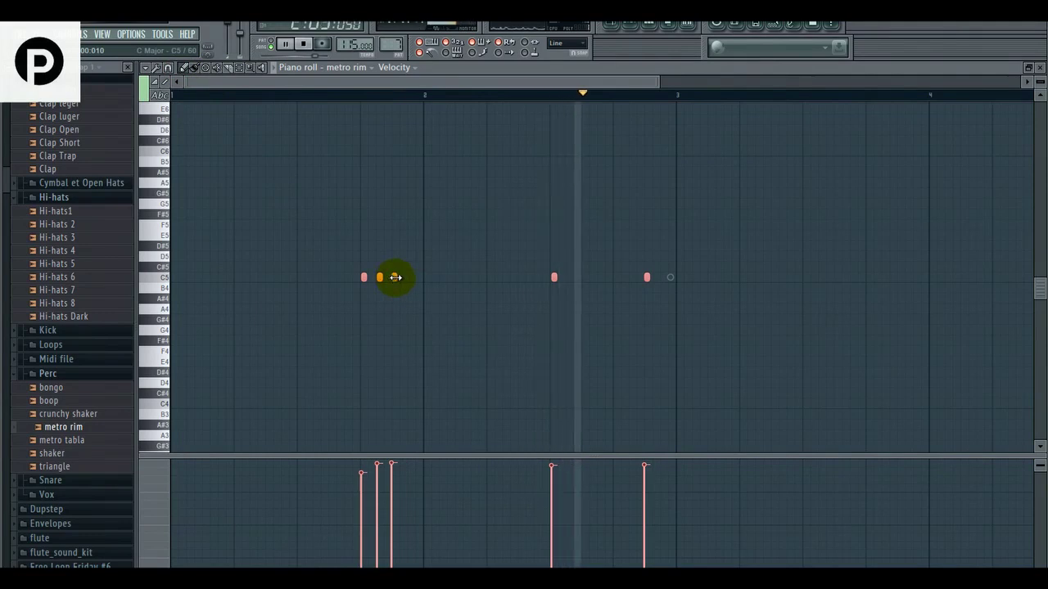
pyautogui.moveTo(395, 278); pyautogui.dragTo(400, 278)
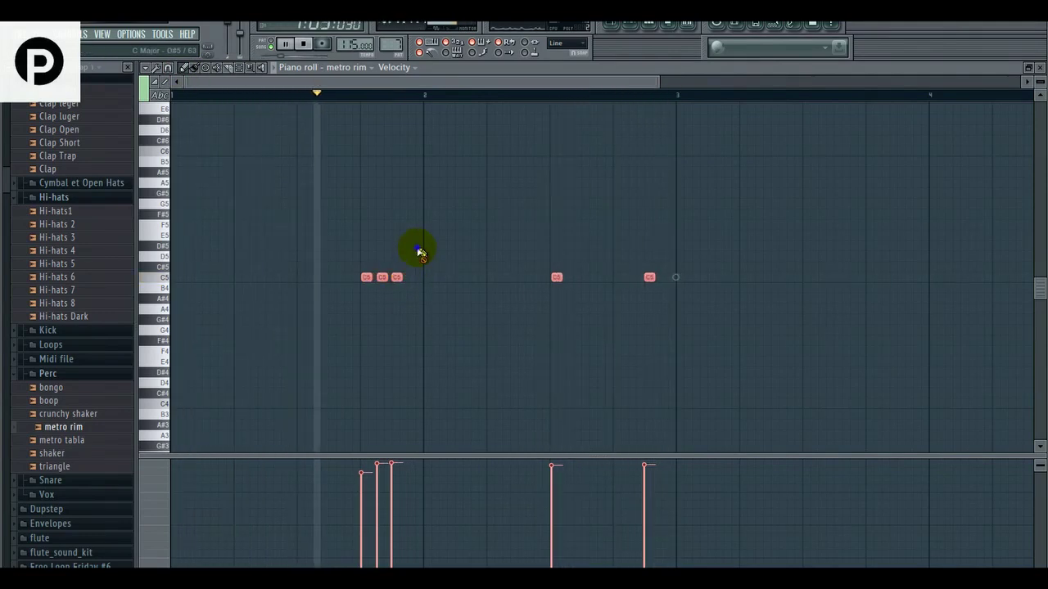
pyautogui.keyDown('ctrl'); pyautogui.click(420, 252); pyautogui.keyUp('ctrl')
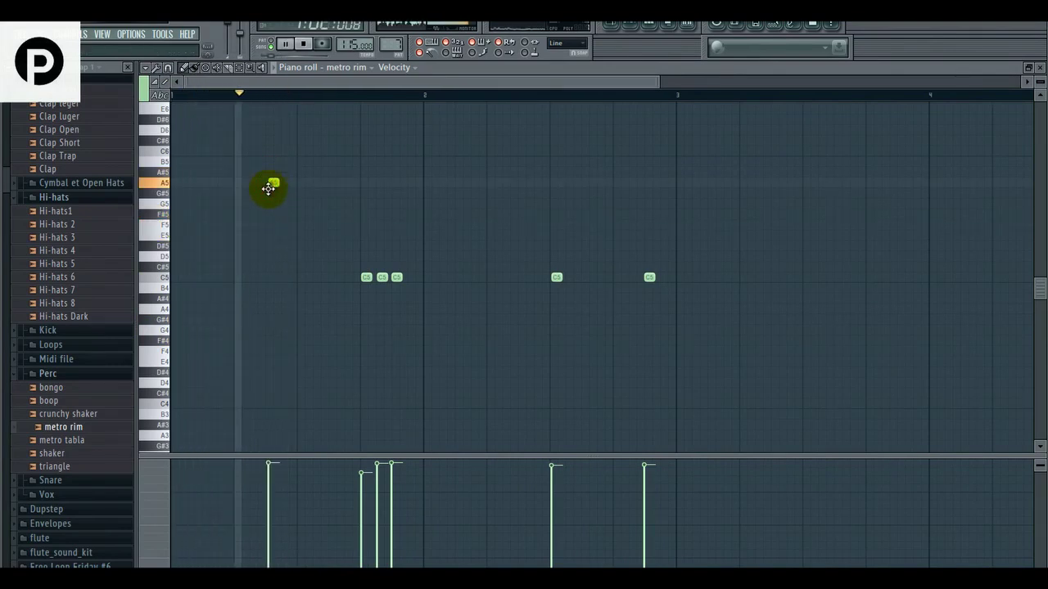
pyautogui.press('space')
pyautogui.moveTo(274, 190); pyautogui.dragTo(267, 191)
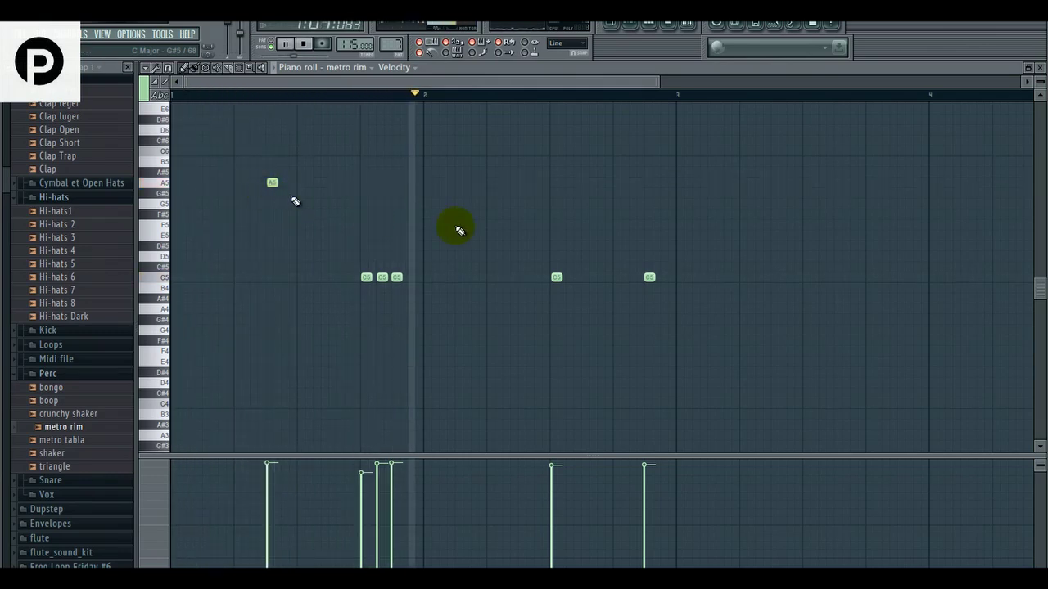
pyautogui.click(520, 180)
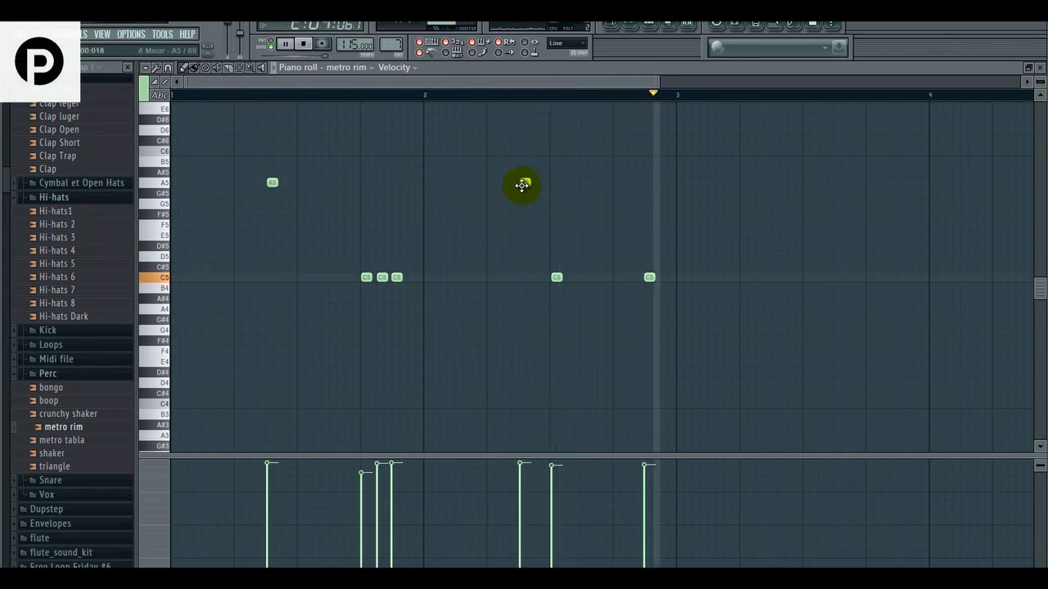
pyautogui.rightClick(523, 184)
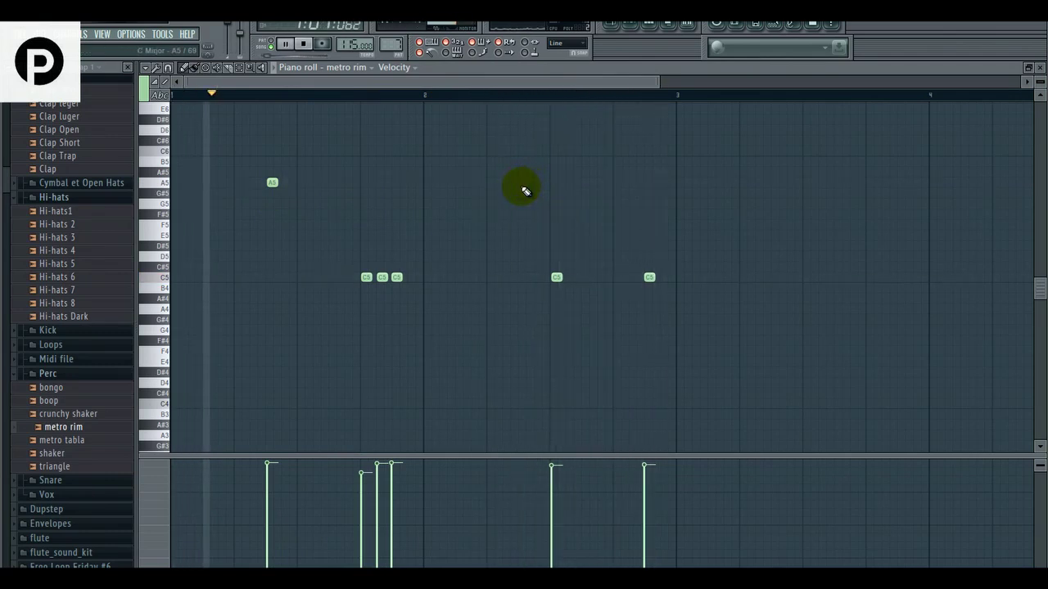
pyautogui.rightClick(274, 182)
# - Open the metro tabla channel's piano roll and place a C5 note midway between beats 2 and 3 of bar 1
pyautogui.click(627, 34)
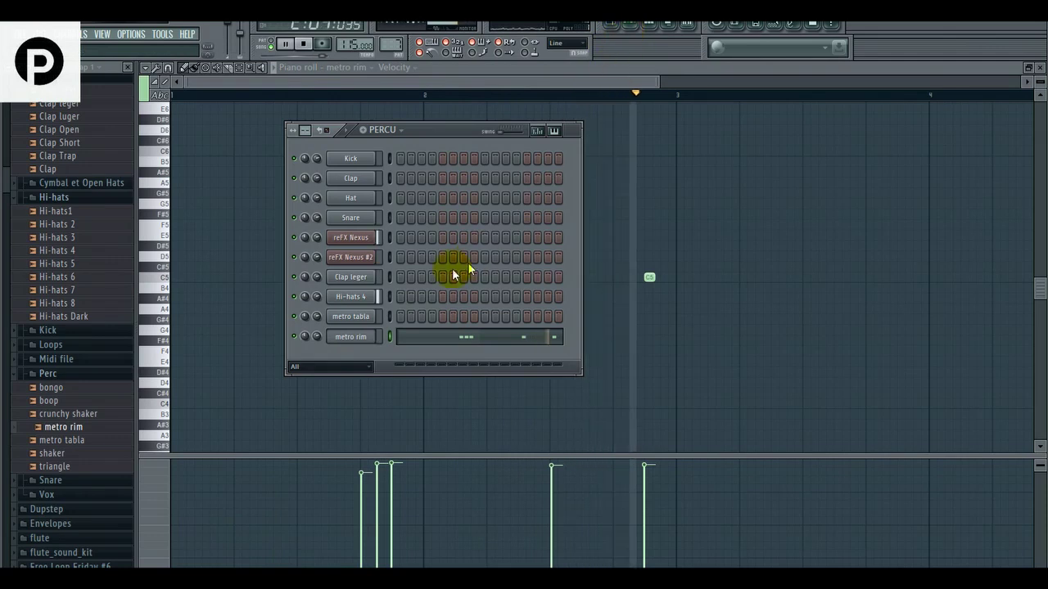
pyautogui.rightClick(379, 316)
pyautogui.click(401, 316)
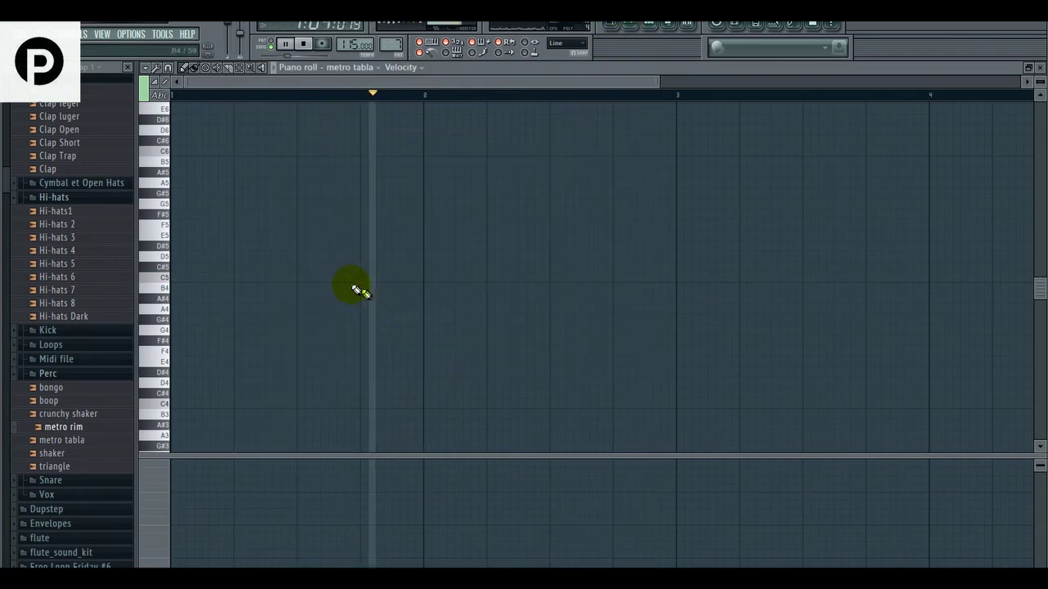
pyautogui.press('space')
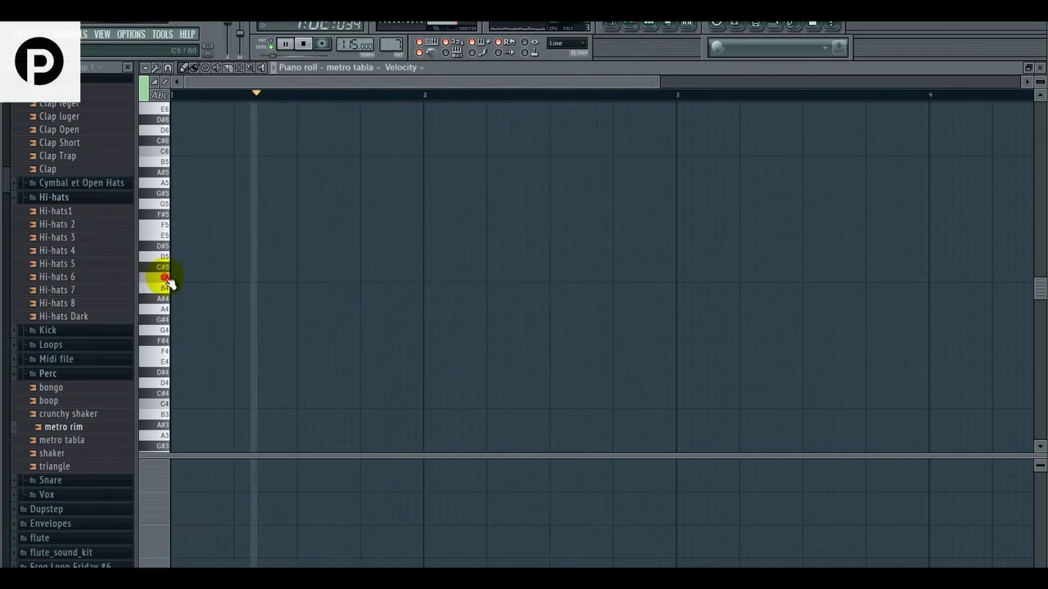
pyautogui.press('space')
pyautogui.click(296, 276)
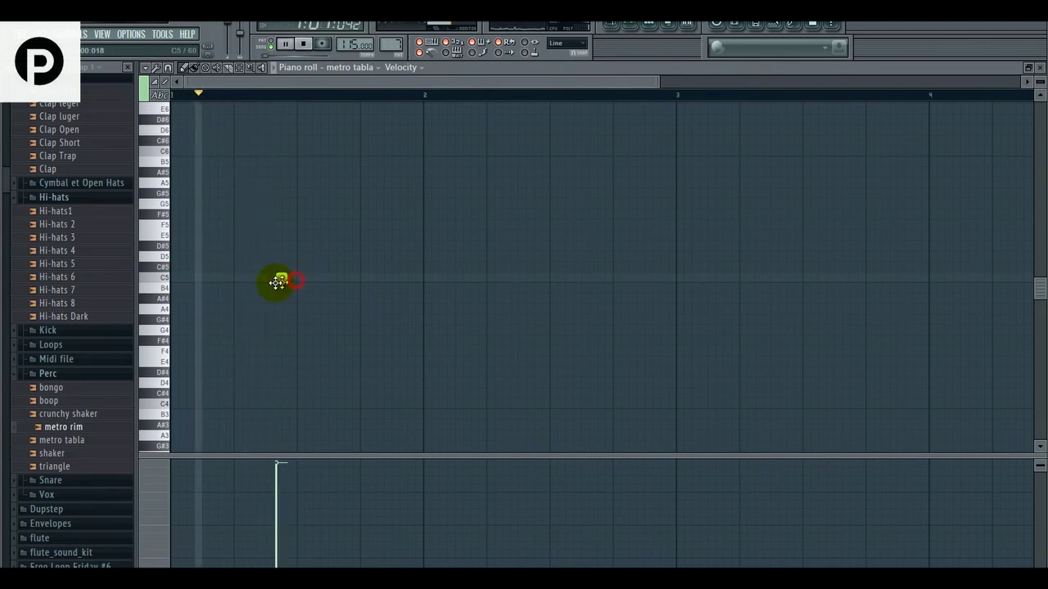
pyautogui.moveTo(278, 282); pyautogui.dragTo(264, 283)
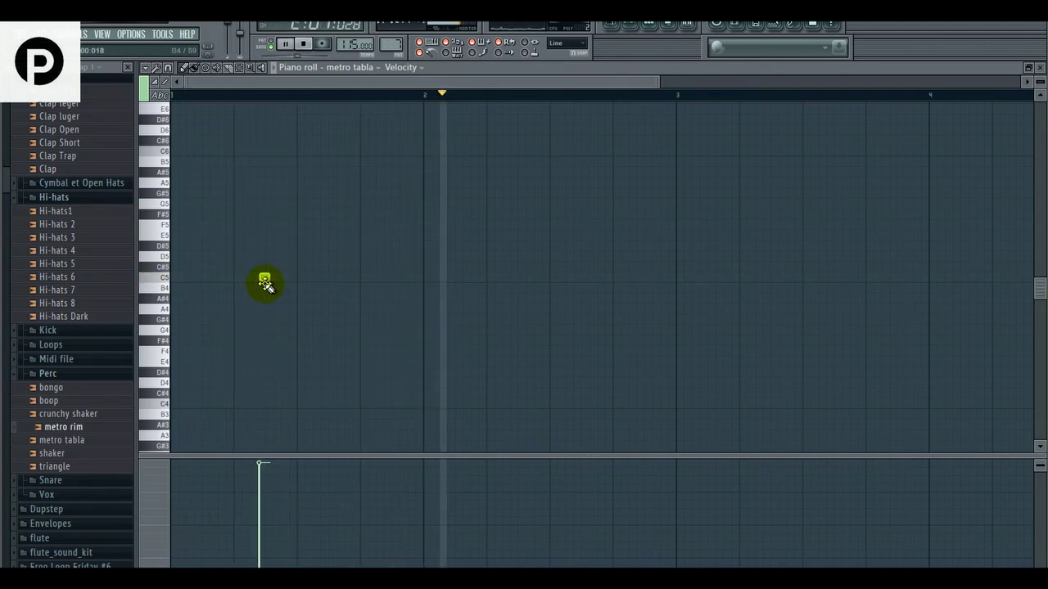
# - Add a matching metro tabla C5 note midway between beats 2 and 3 of bar 2, and slightly lower both notes' velocities
pyautogui.click(511, 279)
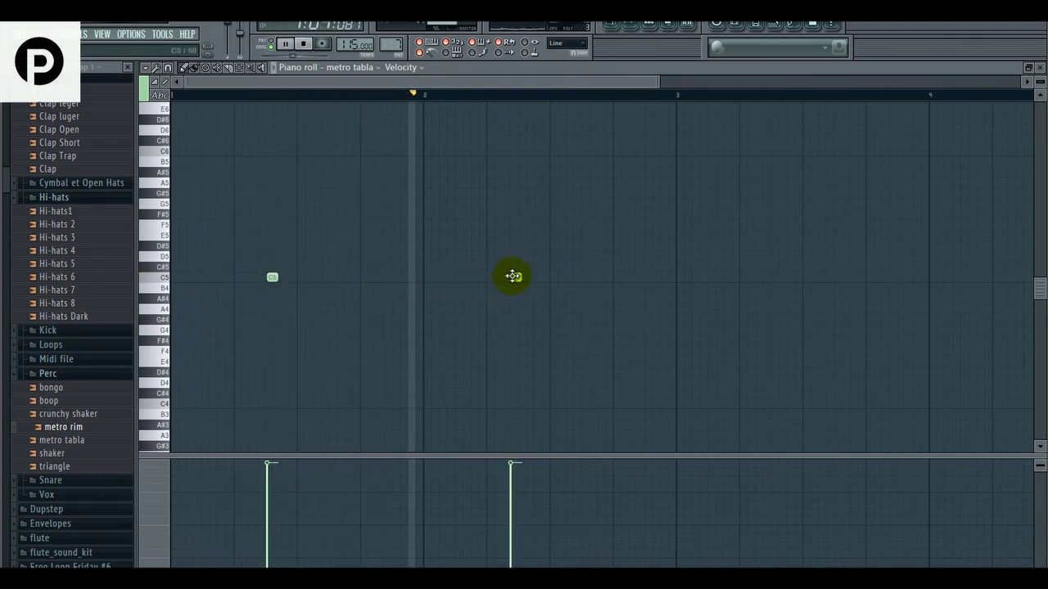
pyautogui.moveTo(510, 277); pyautogui.dragTo(521, 276)
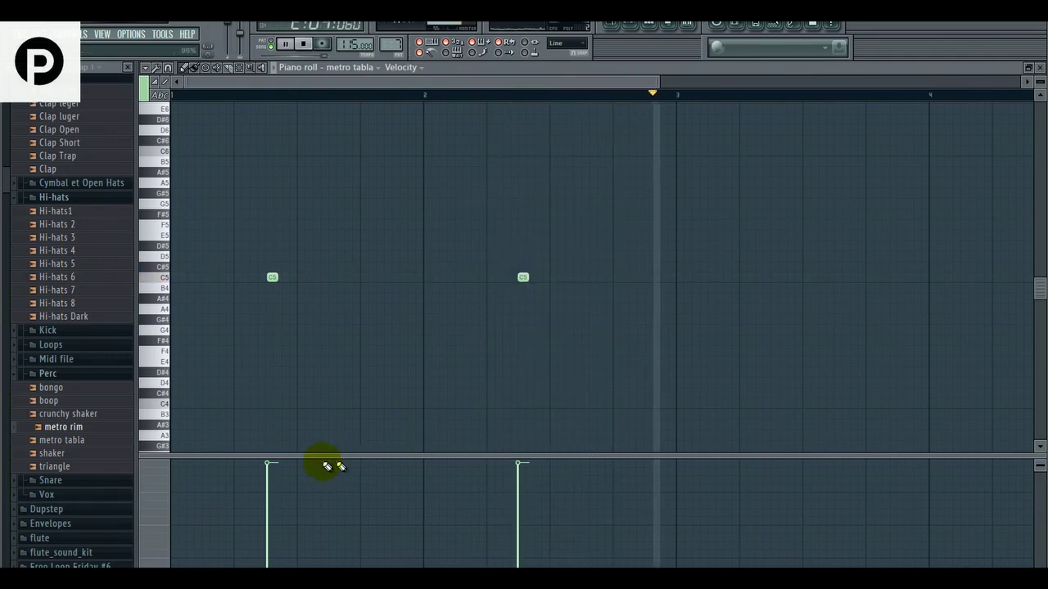
pyautogui.click(270, 474)
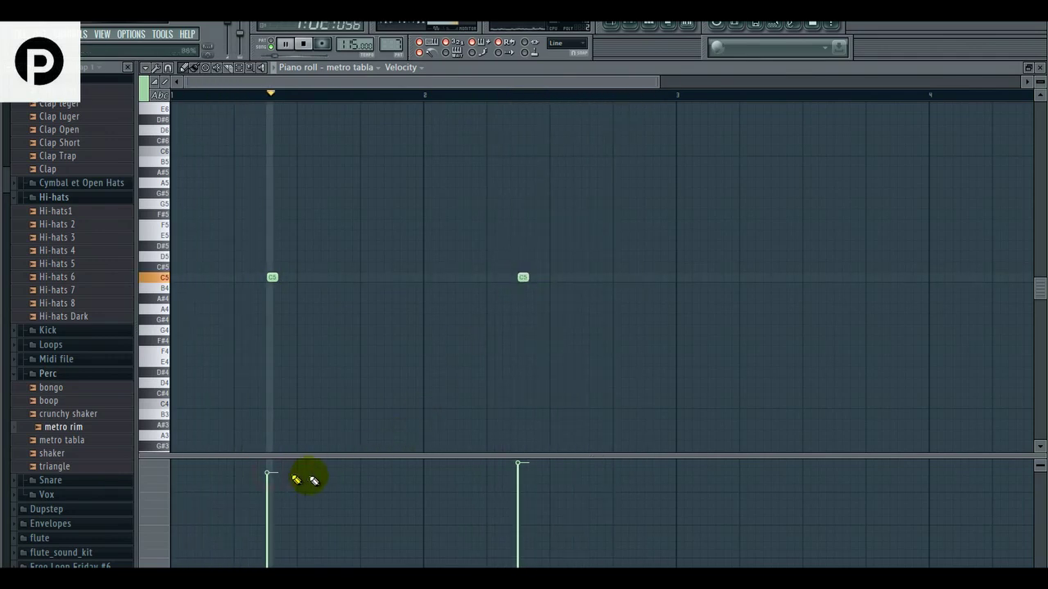
pyautogui.click(518, 470)
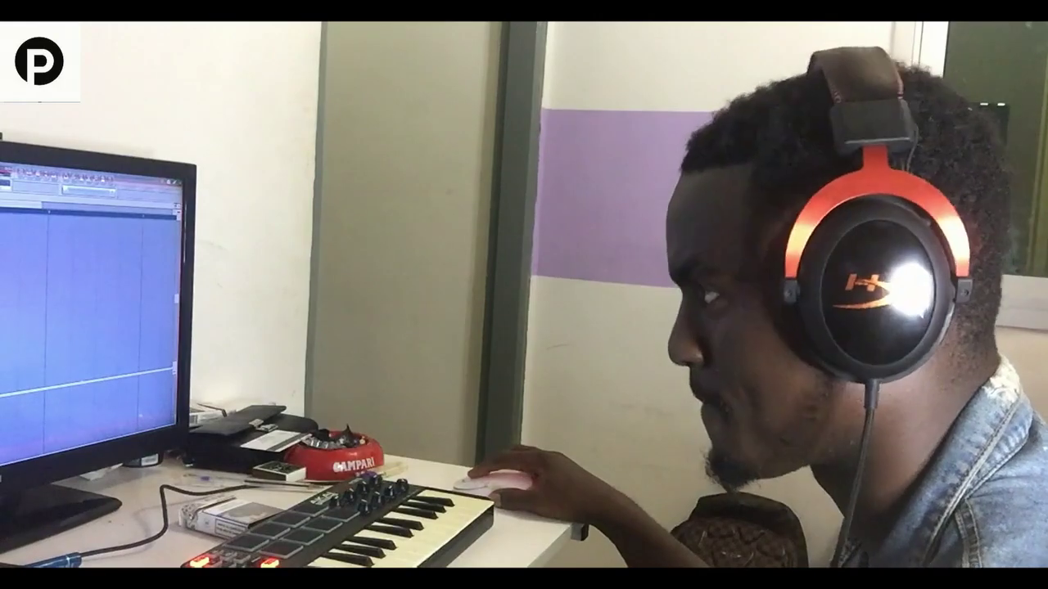
# - Add metro tabla G5 notes on beat 2 of both bars and three short ones after beat 4 of bar 2
pyautogui.click(505, 207)
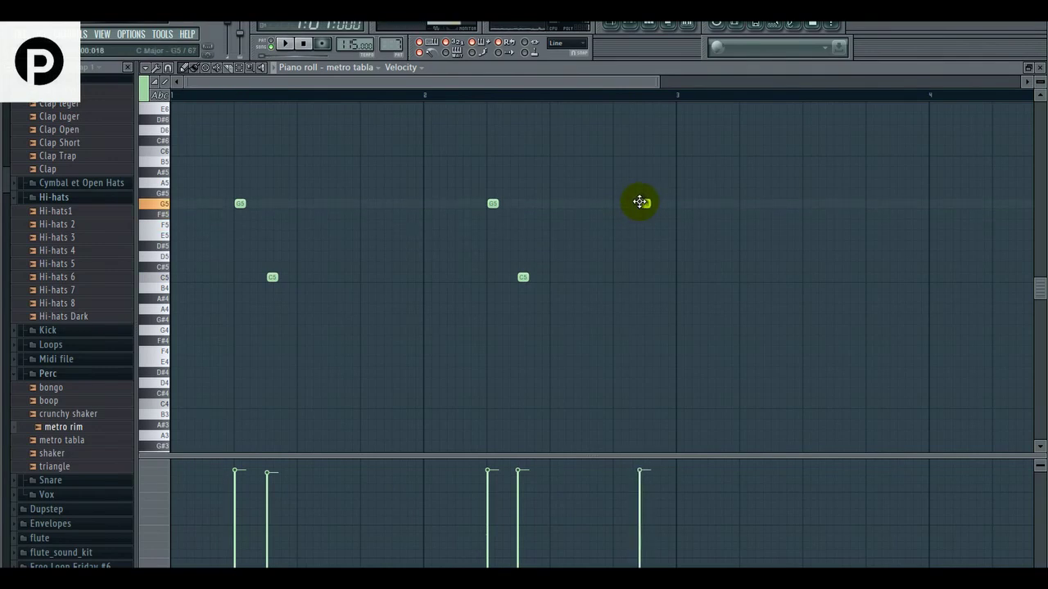
pyautogui.moveTo(639, 202); pyautogui.dragTo(643, 204)
pyautogui.click(647, 204)
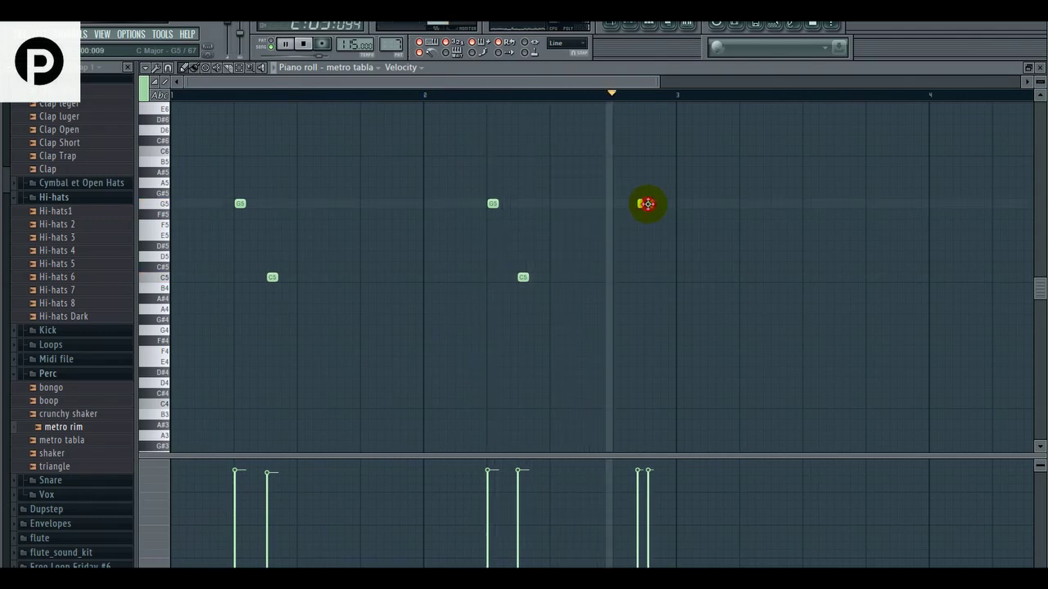
pyautogui.click(646, 203)
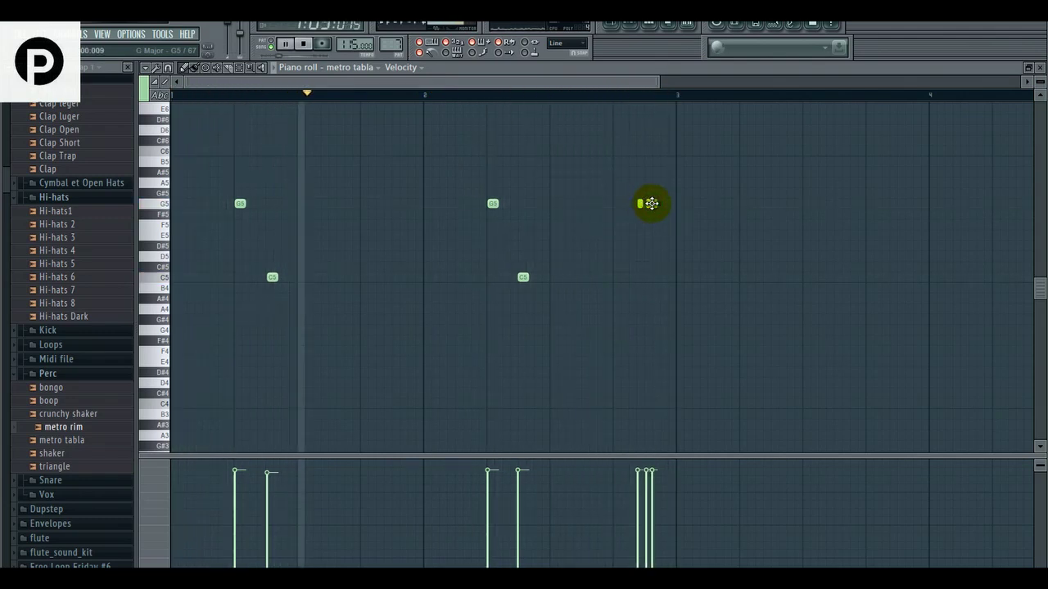
pyautogui.moveTo(651, 203); pyautogui.dragTo(651, 203)
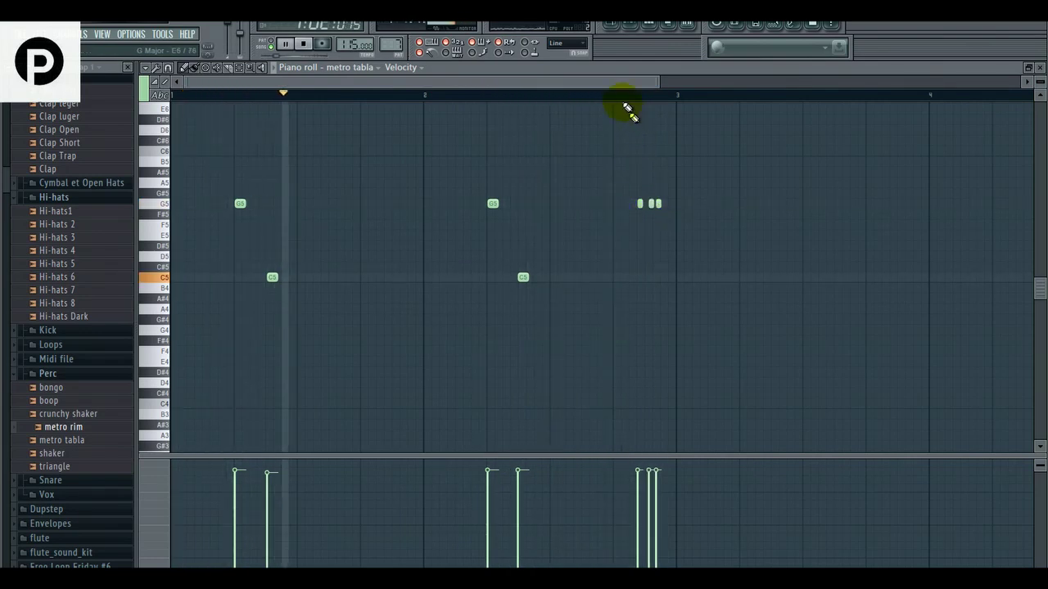
# - Respace the short G5 notes at the end of bar 2 and reduce them to two
pyautogui.click(618, 93)
pyautogui.press('space')
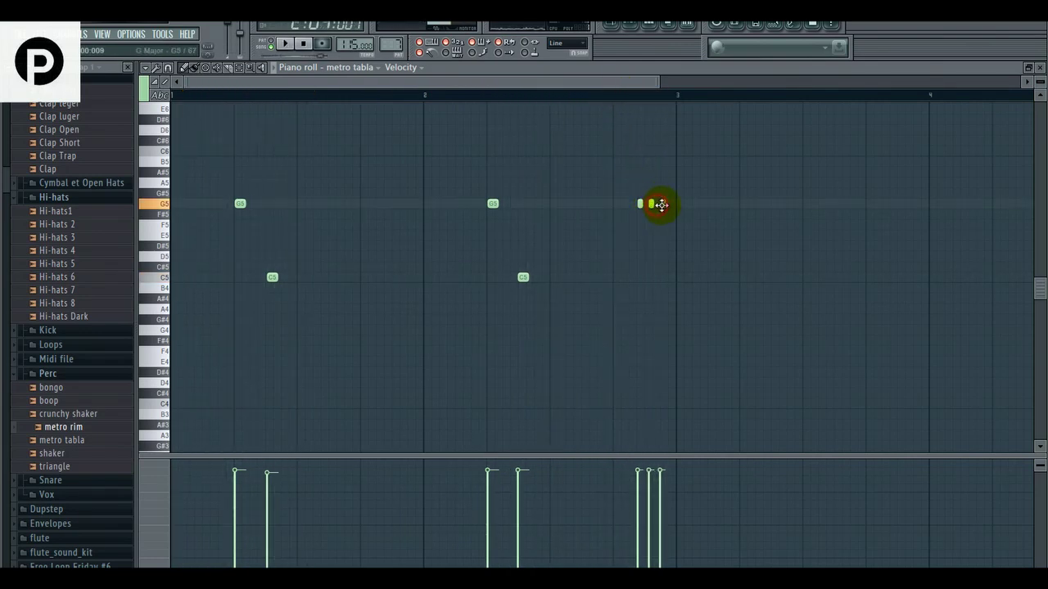
pyautogui.click(528, 94)
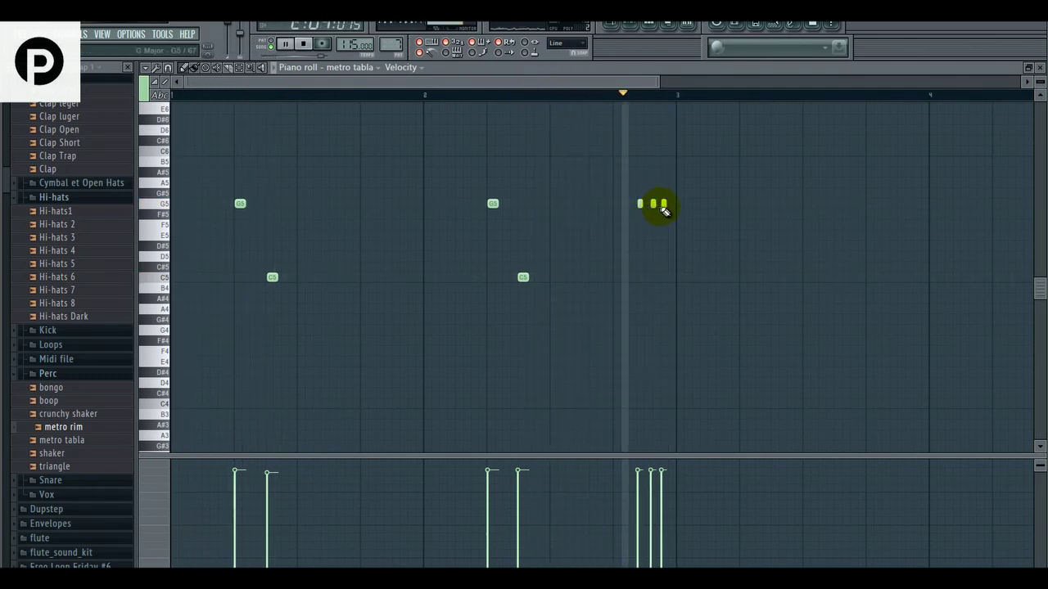
pyautogui.click(668, 204)
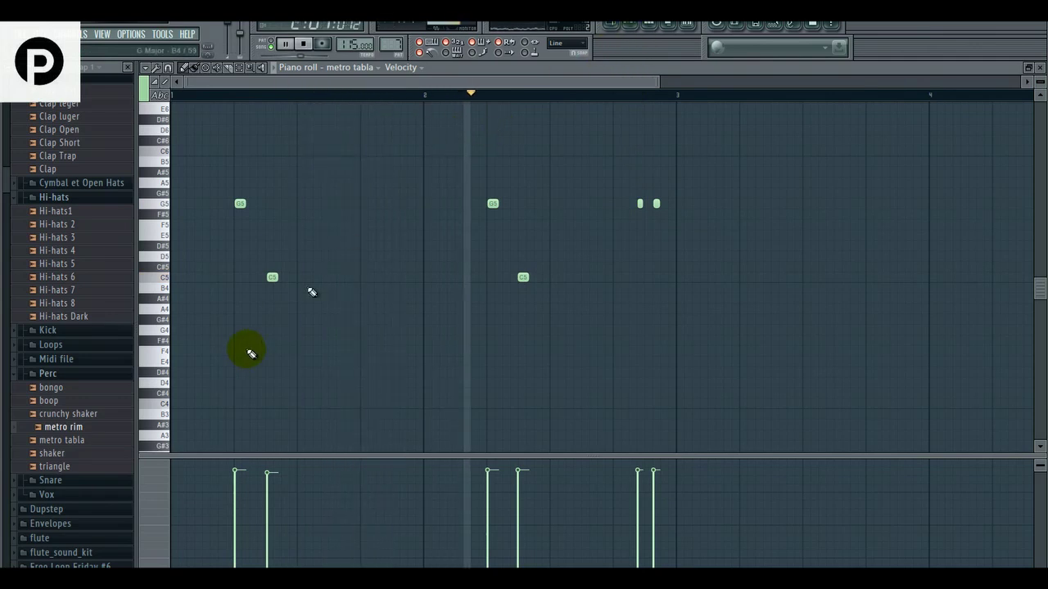
# - Expand the Snare sample folder and delete the two short G5 metro tabla notes at the end of bar 2
pyautogui.click(71, 479)
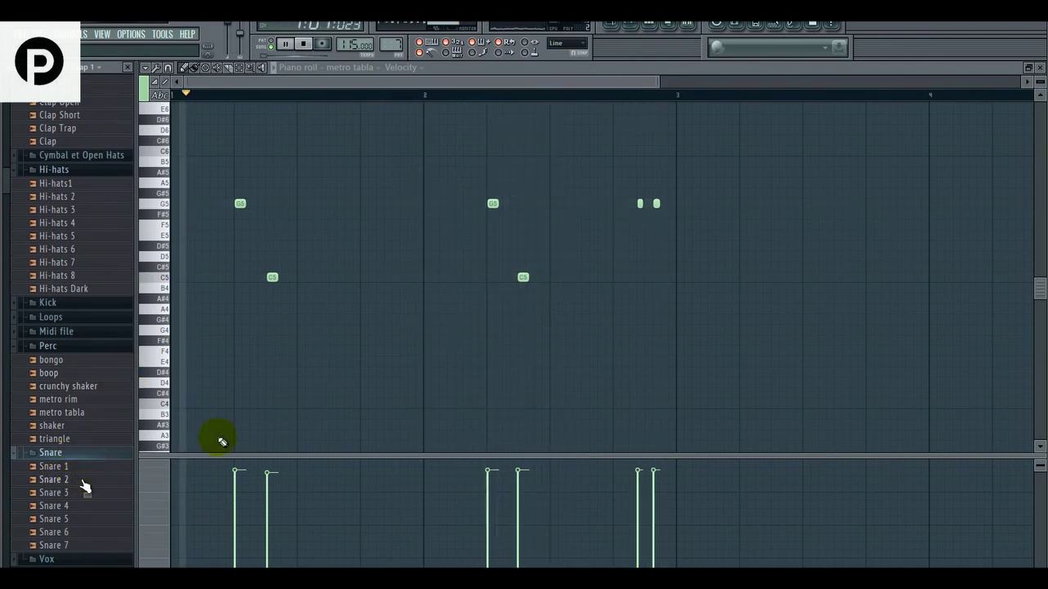
pyautogui.rightClick(655, 203)
pyautogui.rightClick(639, 203)
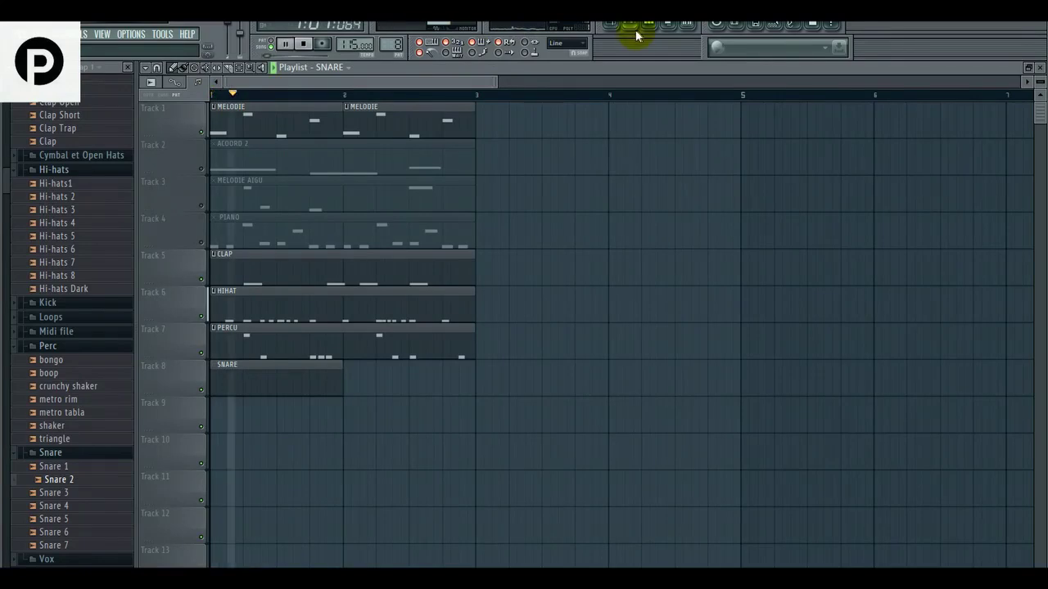
# - Open the Snare 2 channel's piano roll in the SNARE pattern and place a short C5 note at beat 2 of bar 1
pyautogui.click(634, 25)
pyautogui.press('space')
pyautogui.rightClick(349, 360)
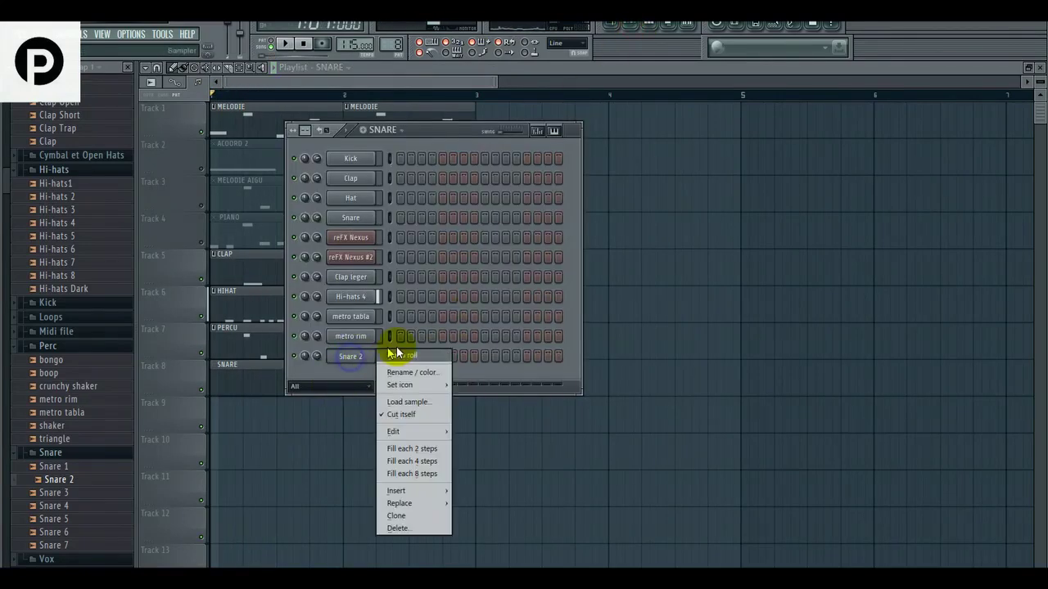
pyautogui.click(403, 356)
pyautogui.click(237, 276)
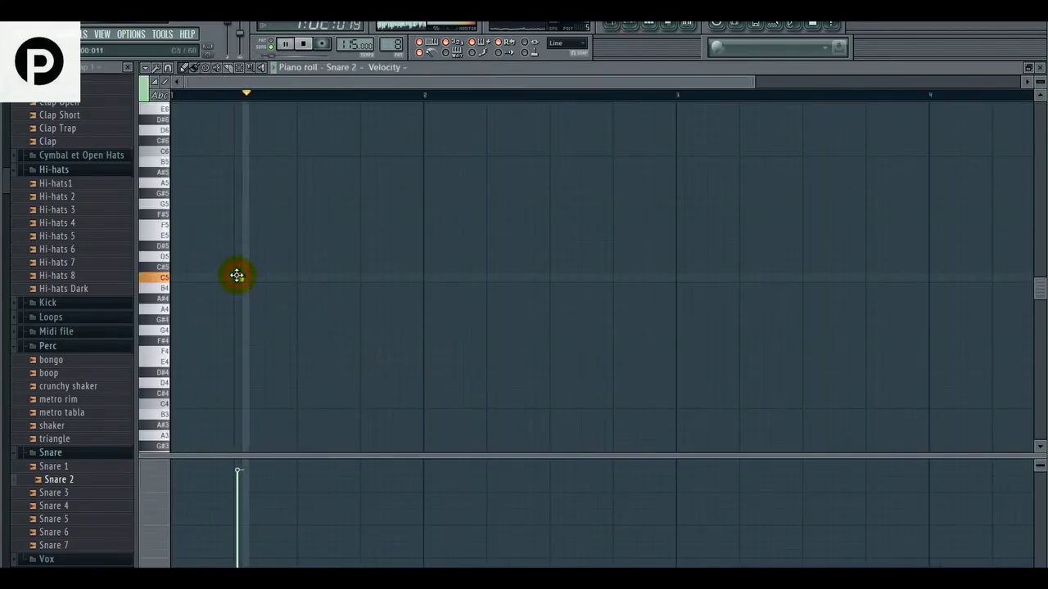
# - Lower the Snare 2 note's velocity and fine-tune its timing around beat 2 while auditioning the pattern
pyautogui.press('space')
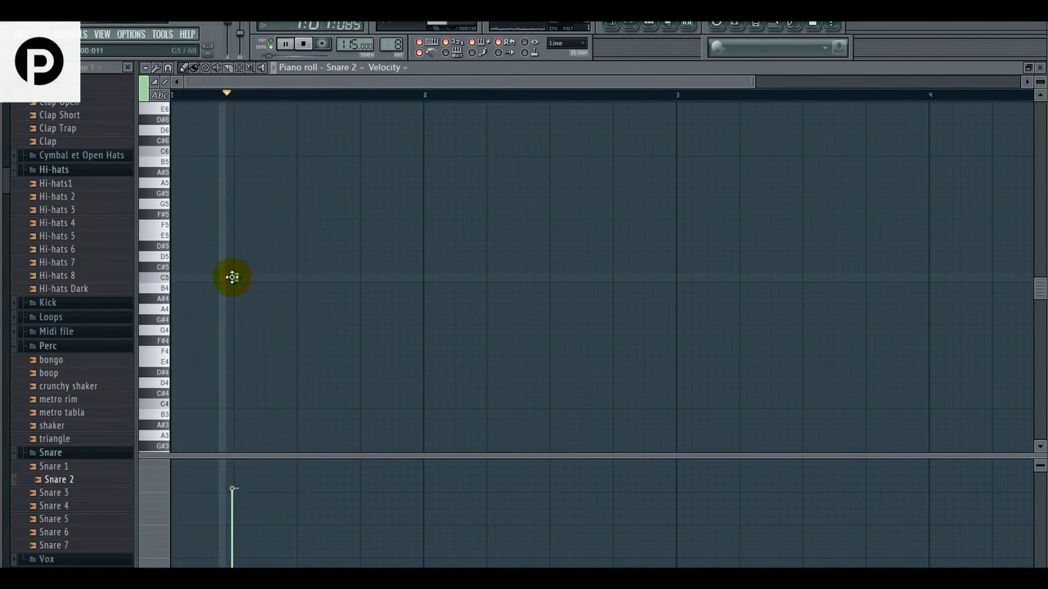
pyautogui.press('space')
pyautogui.click(237, 504)
pyautogui.press('space')
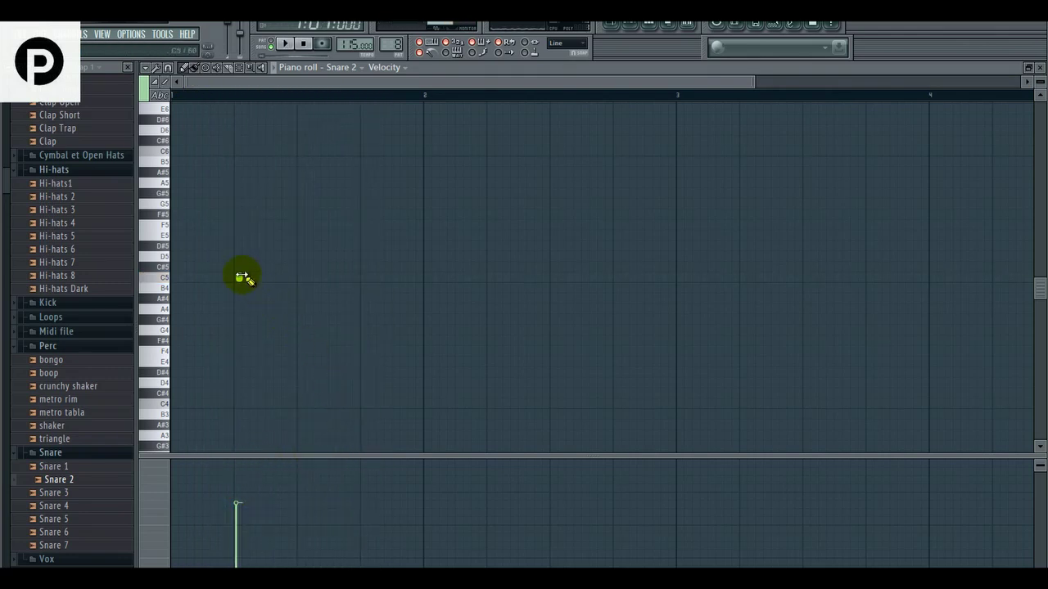
pyautogui.press('space')
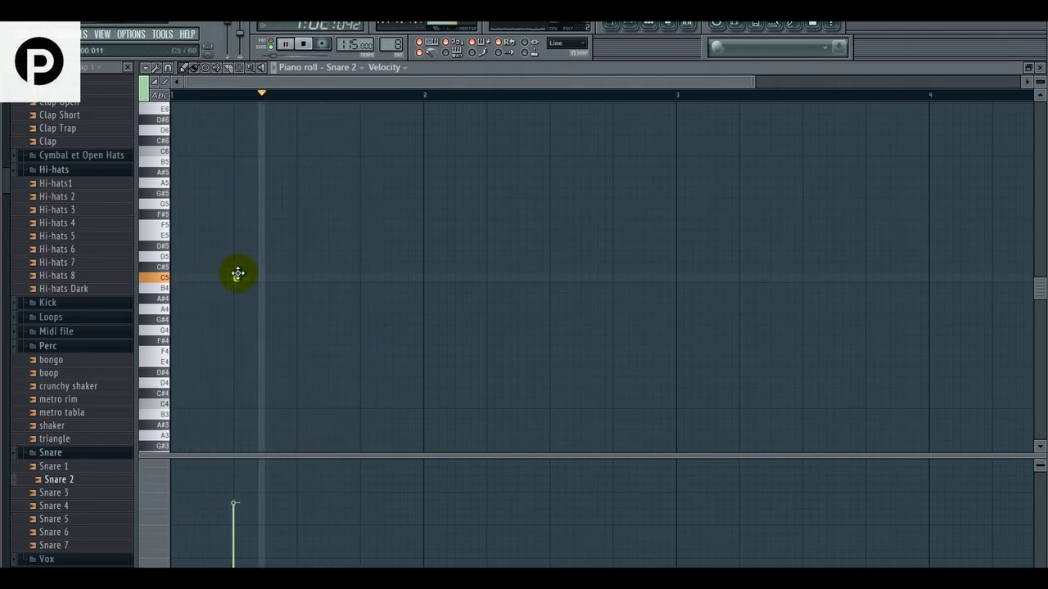
# - Add short C5 snare notes at beat 4.5 of bar 1 and beats 1.5 and 3 of bar 2, and nudge the first note slightly earlier
pyautogui.click(398, 278)
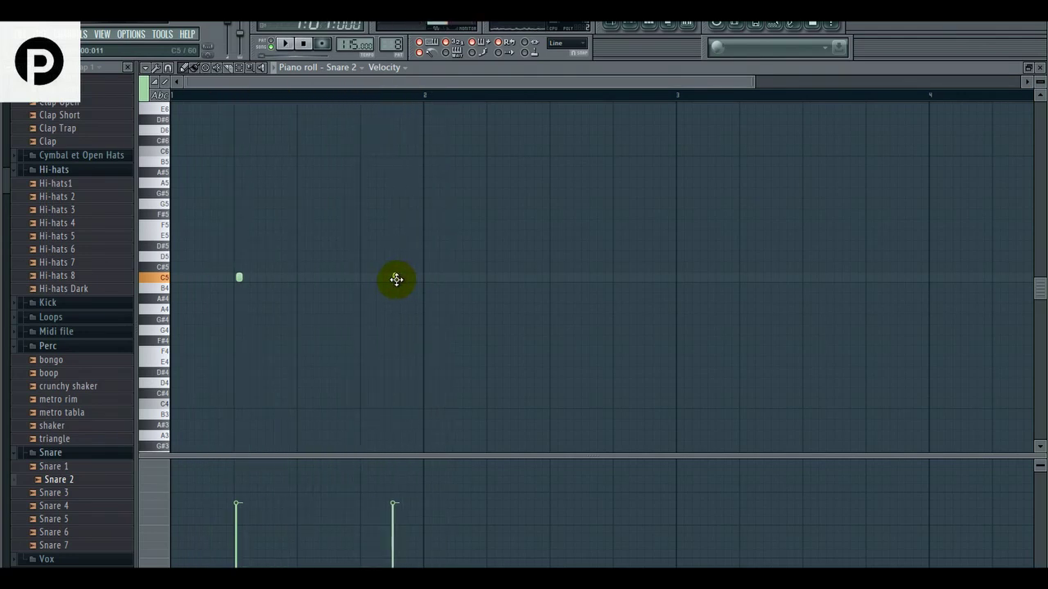
pyautogui.click(456, 279)
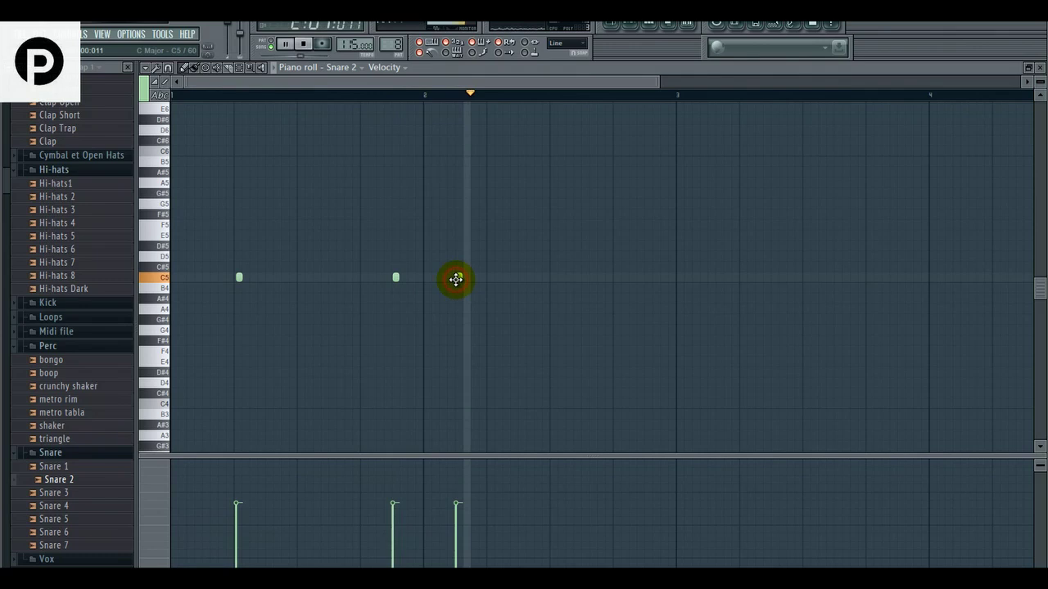
pyautogui.click(551, 278)
pyautogui.press('space')
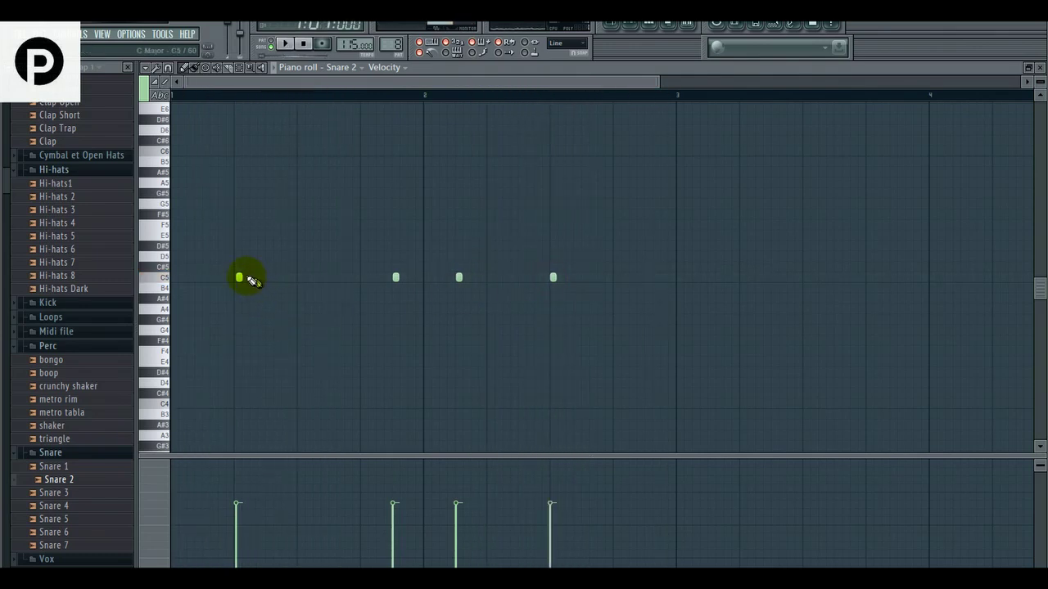
pyautogui.moveTo(234, 276); pyautogui.dragTo(237, 278)
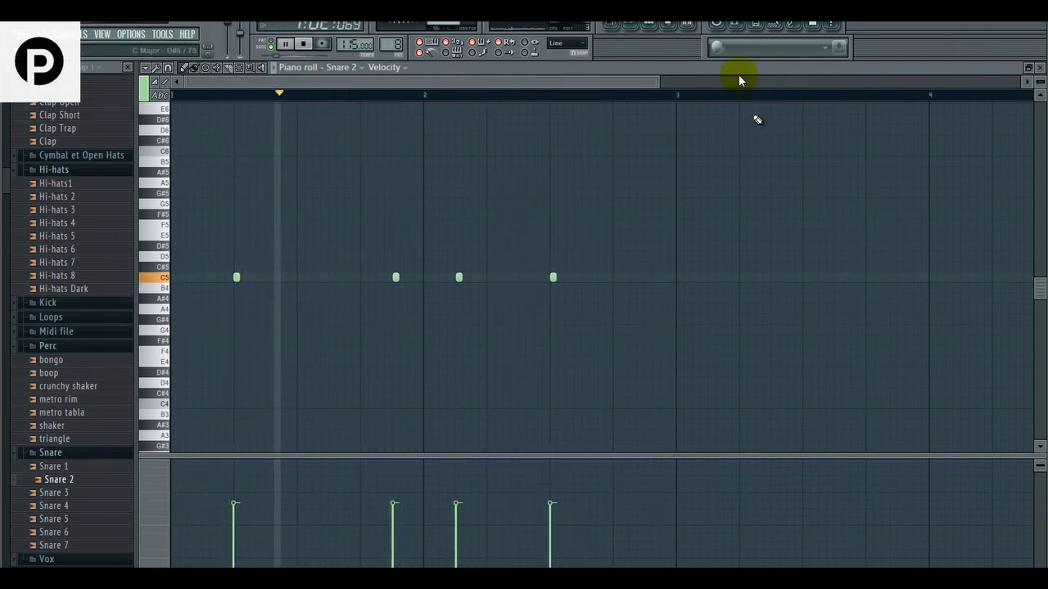
# - Link the Snare 2 channel to mixer Insert 2 and load Fruity Parametric EQ 2 in its second effect slot
pyautogui.press('space')
pyautogui.click(692, 31)
pyautogui.rightClick(544, 232)
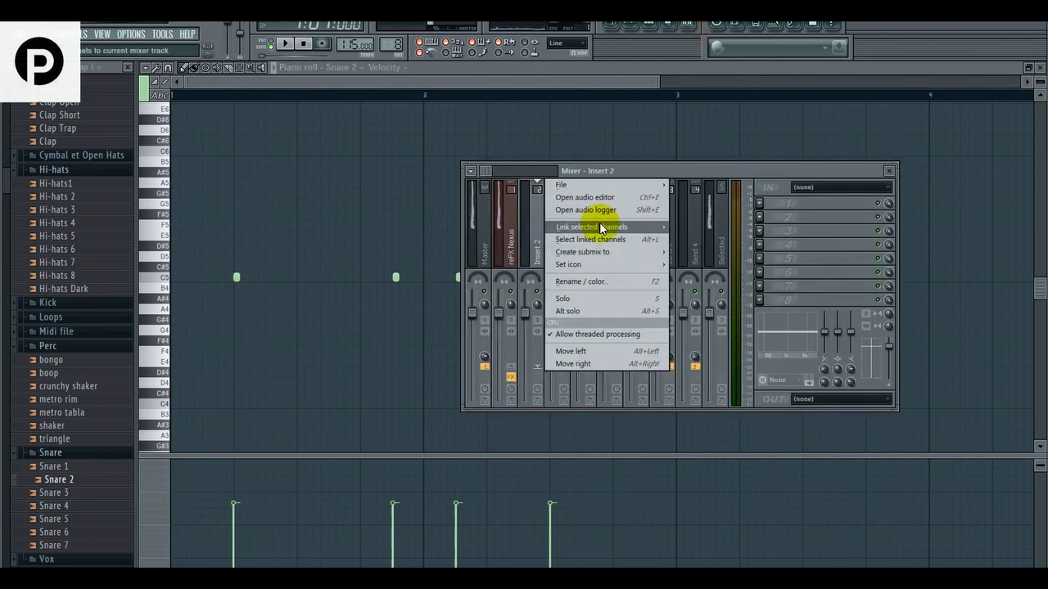
pyautogui.click(684, 229)
pyautogui.click(759, 218)
pyautogui.moveTo(775, 231)
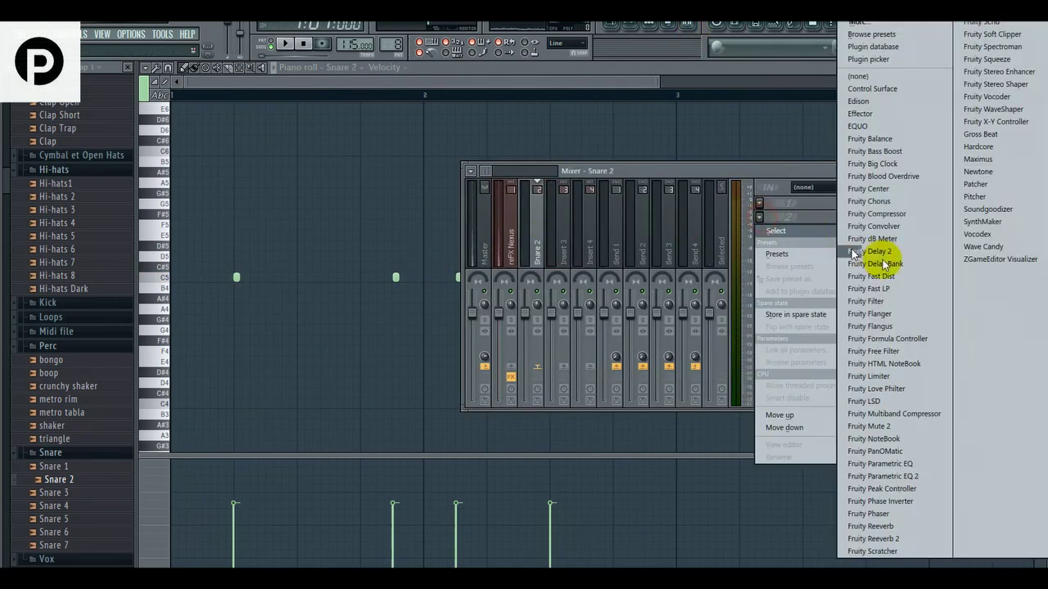
pyautogui.click(930, 476)
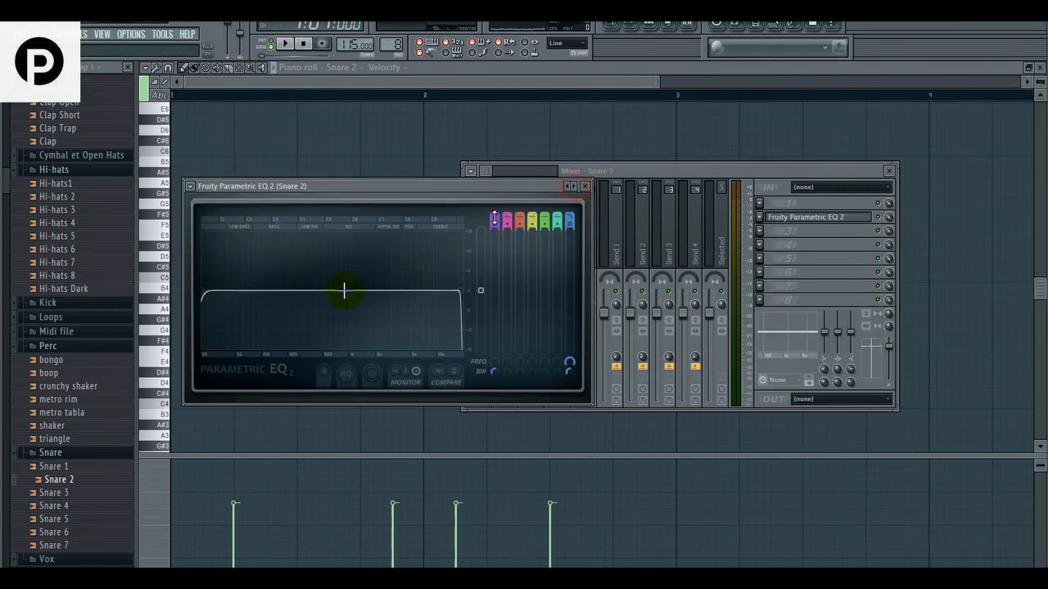
# - Cut the snare's low end with EQ band 1 as a high-pass, and move its cutoff to a lower frequency
pyautogui.press('space')
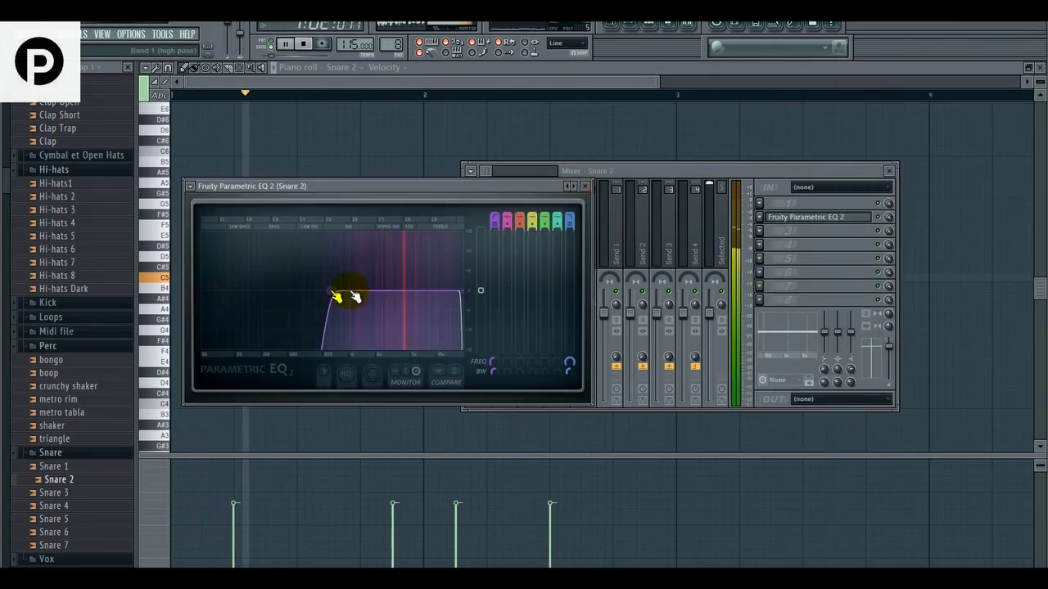
pyautogui.click(586, 188)
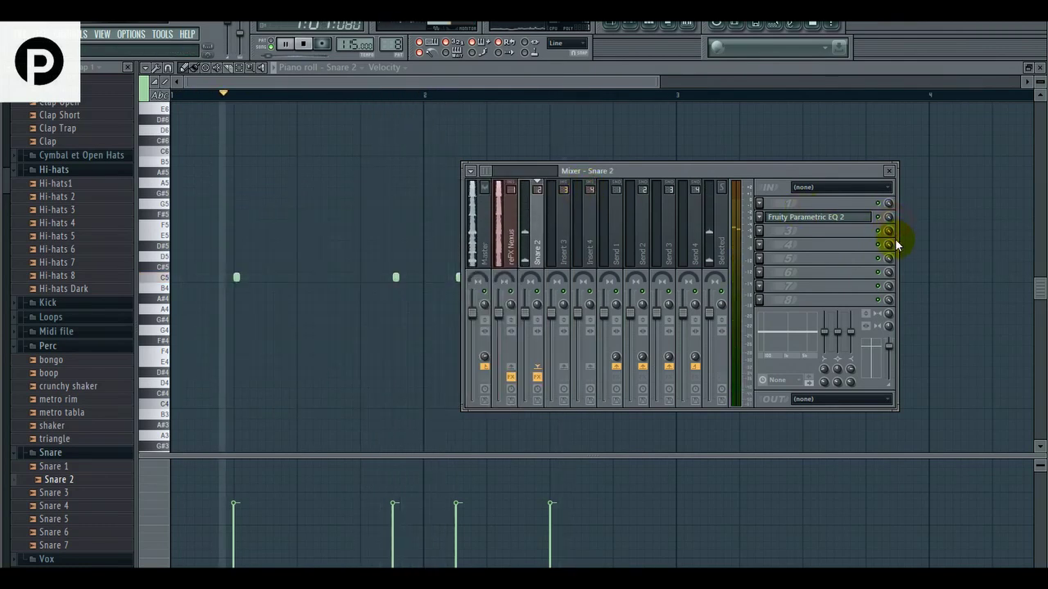
pyautogui.click(859, 218)
pyautogui.moveTo(409, 300); pyautogui.dragTo(311, 289)
pyautogui.click(385, 92)
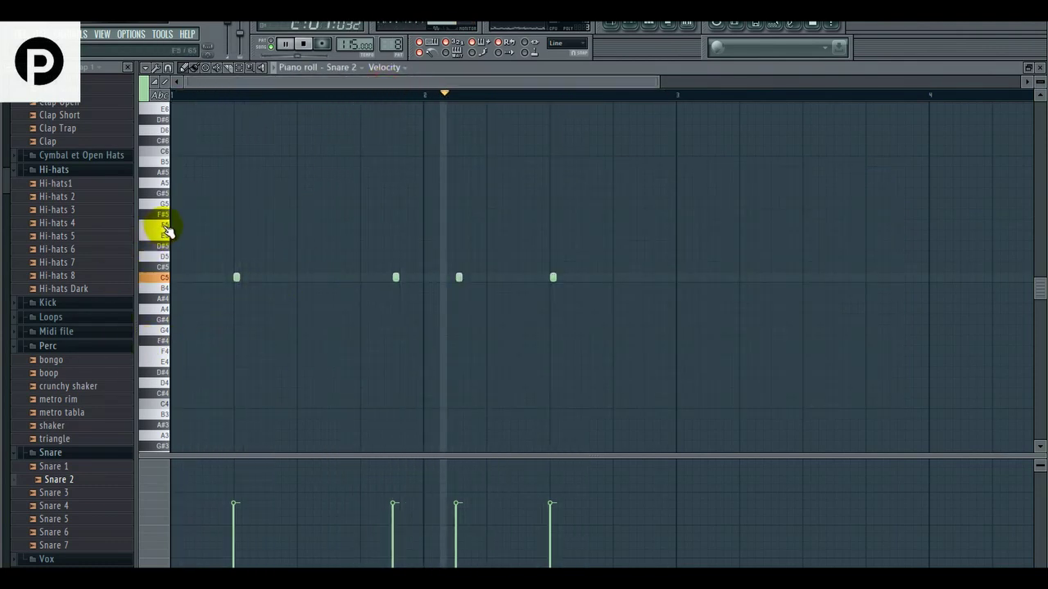
# - Add two short F5 snare notes just before beat 3 of bar 2 and nudge them slightly later
pyautogui.click(511, 224)
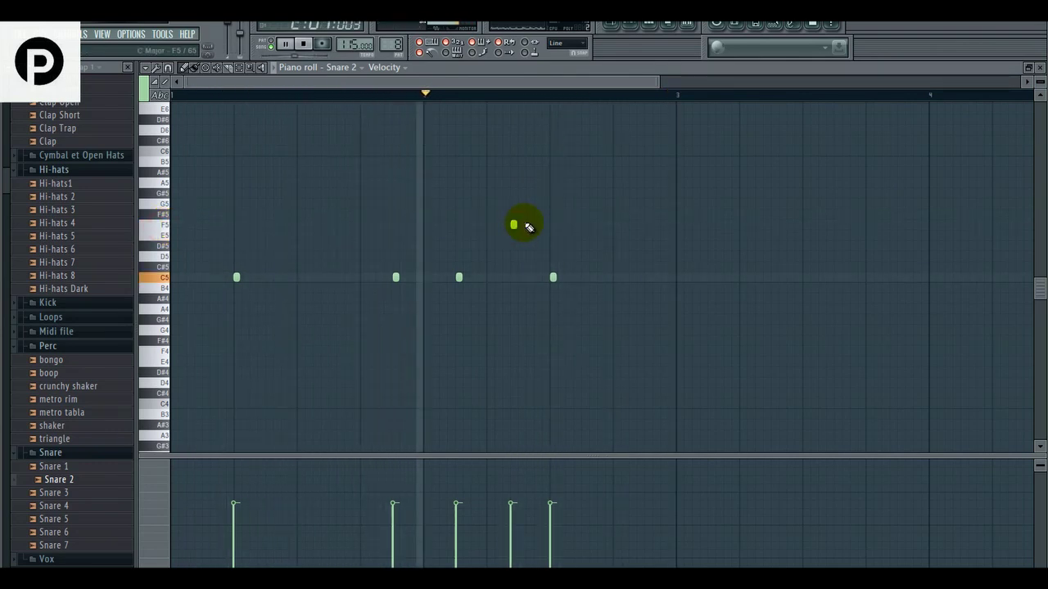
pyautogui.click(532, 224)
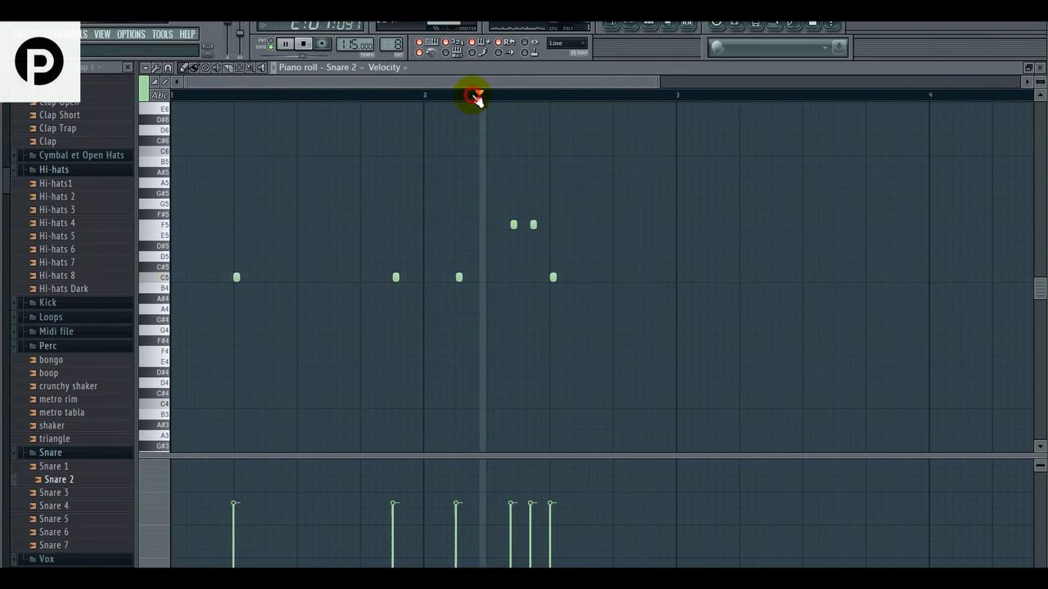
pyautogui.click(514, 223)
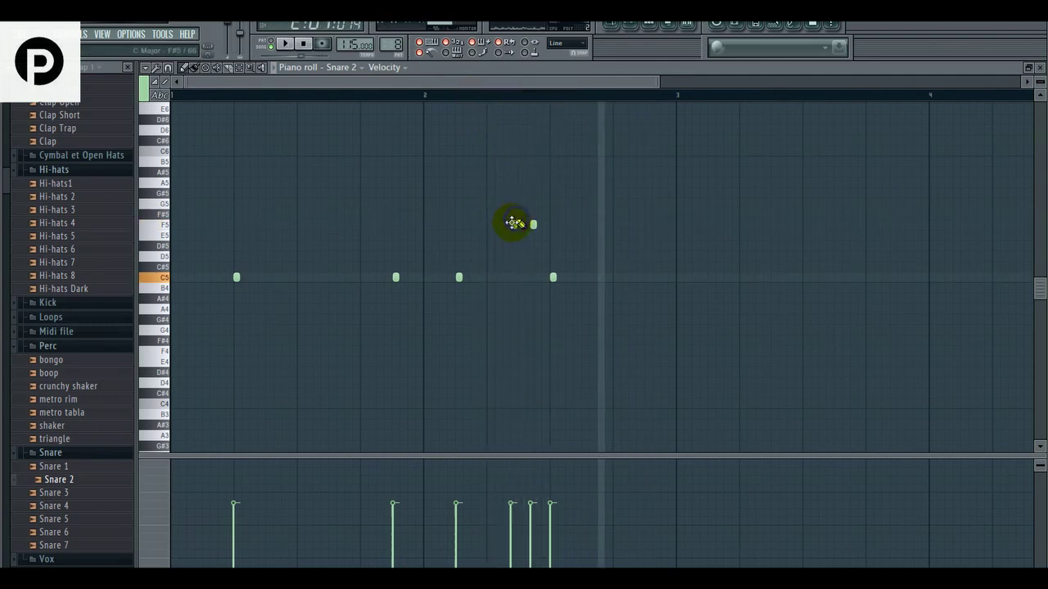
pyautogui.moveTo(514, 225); pyautogui.dragTo(517, 226)
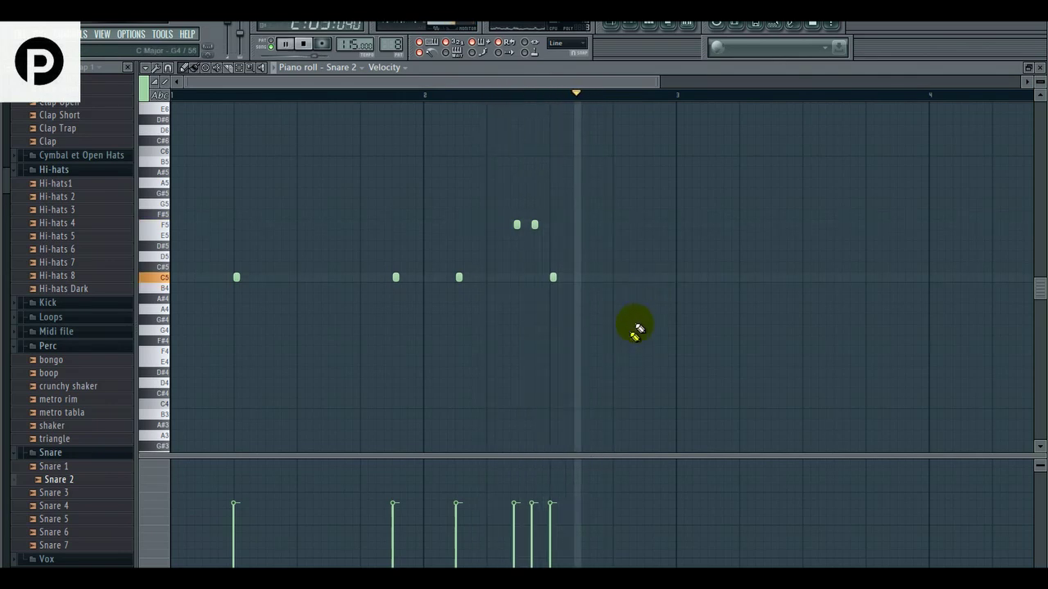
# - Add three closely spaced D5 snare notes near the end of bar 2 and raise their velocities
pyautogui.press('space')
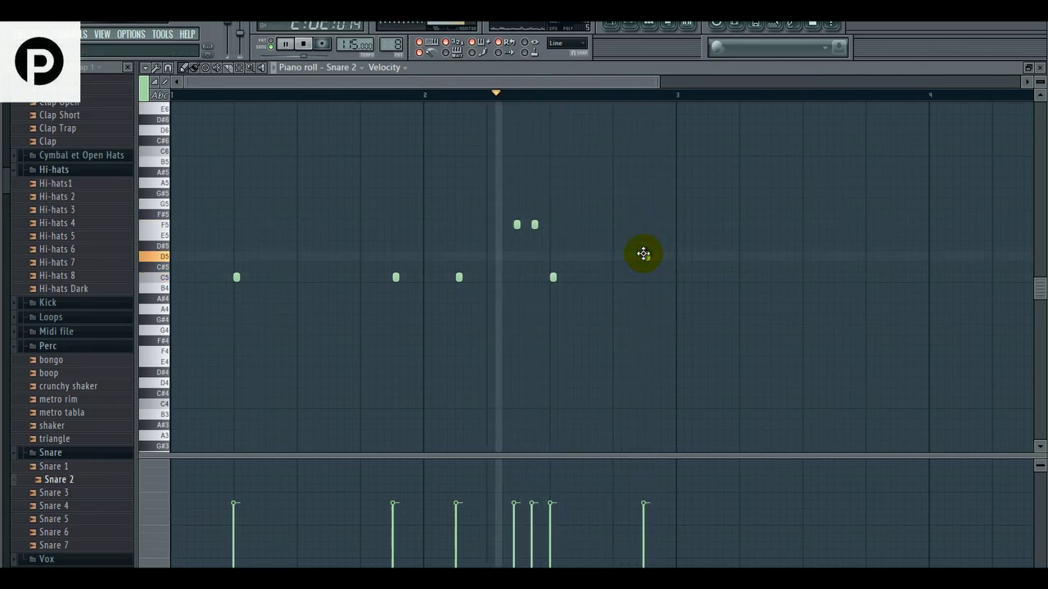
pyautogui.click(668, 257)
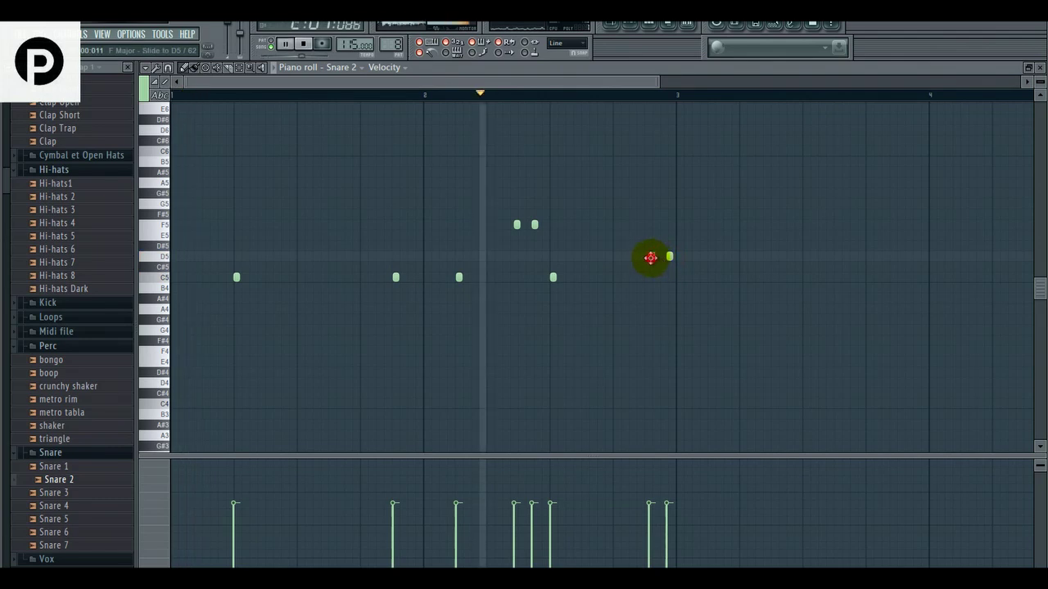
pyautogui.click(654, 257)
pyautogui.press('space')
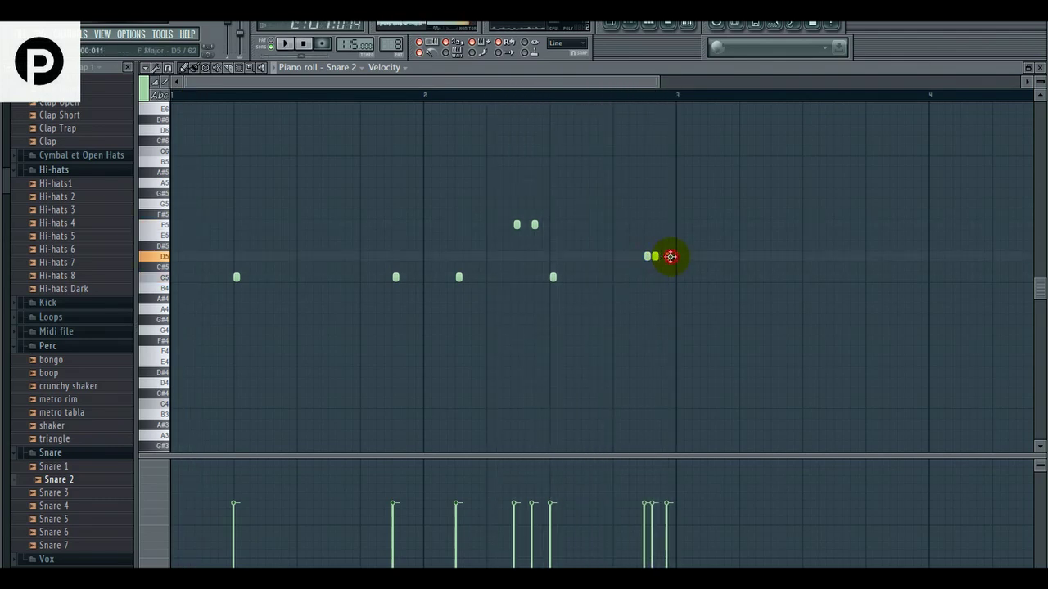
pyautogui.moveTo(671, 257); pyautogui.dragTo(663, 257)
pyautogui.moveTo(632, 483)
pyautogui.mouseDown()
pyautogui.moveTo(678, 474)
pyautogui.moveTo(664, 478)
pyautogui.mouseUp()
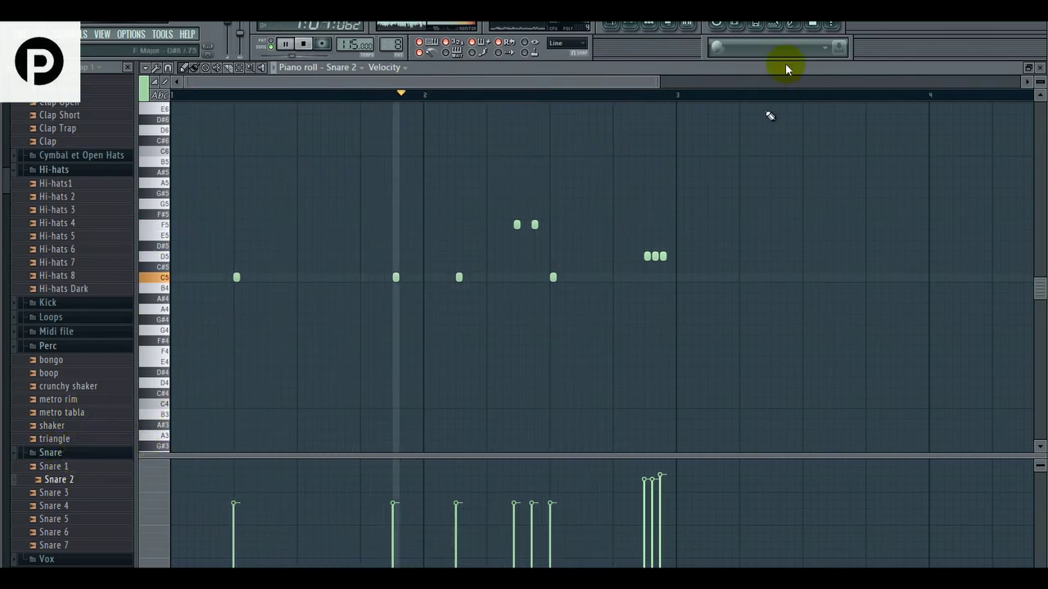
# - Return to the playlist and unmute Track 3 with the MELODIE AIGU pattern
pyautogui.click(612, 25)
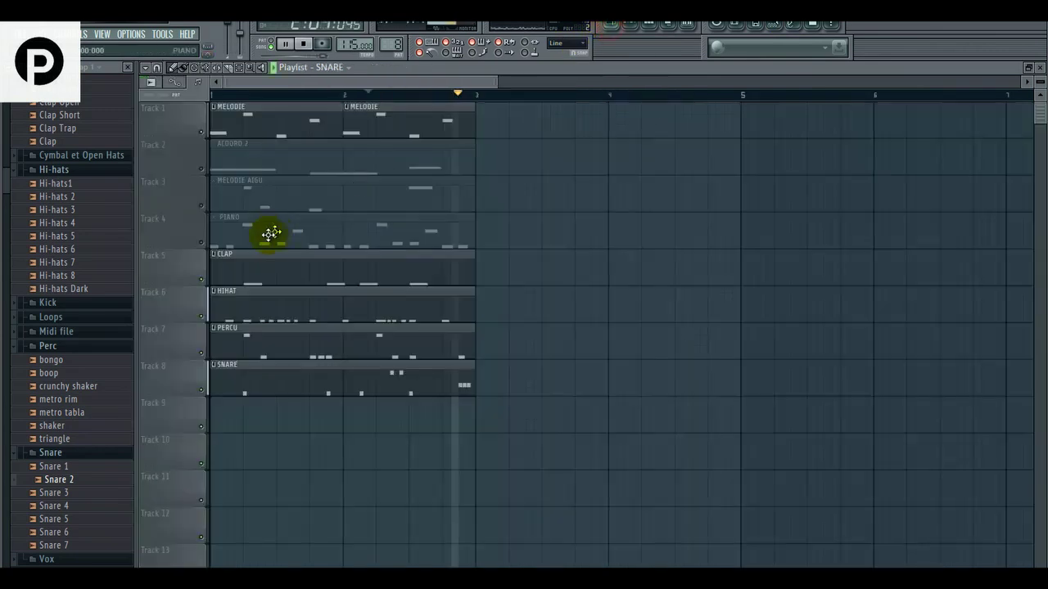
pyautogui.click(200, 205)
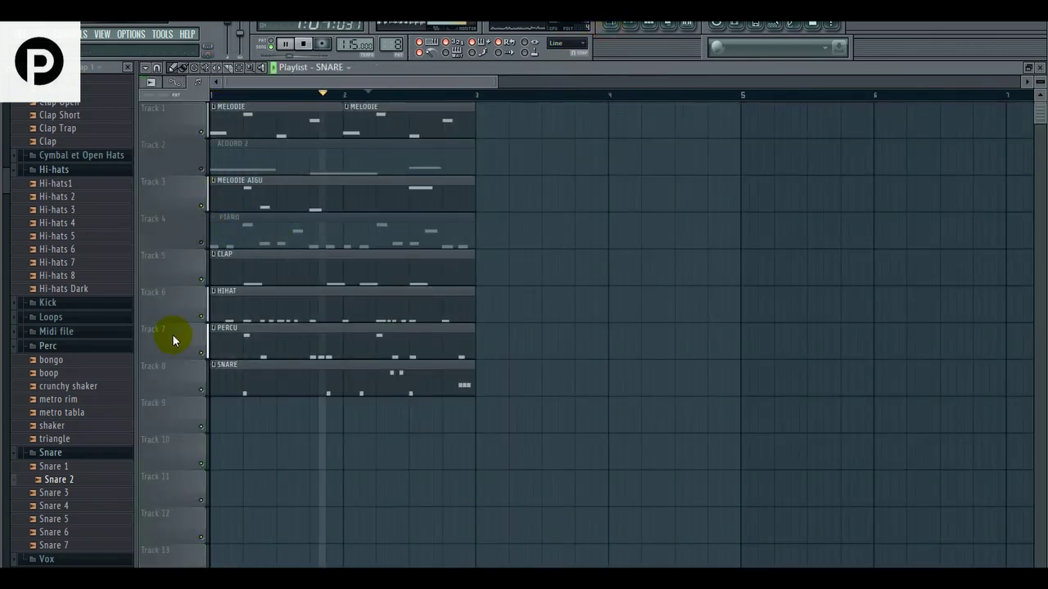
# - Load the Kick 2 sample into a pattern named KICK, place it on playlist Track 9 and write six C5 notes across two bars
pyautogui.click(51, 303)
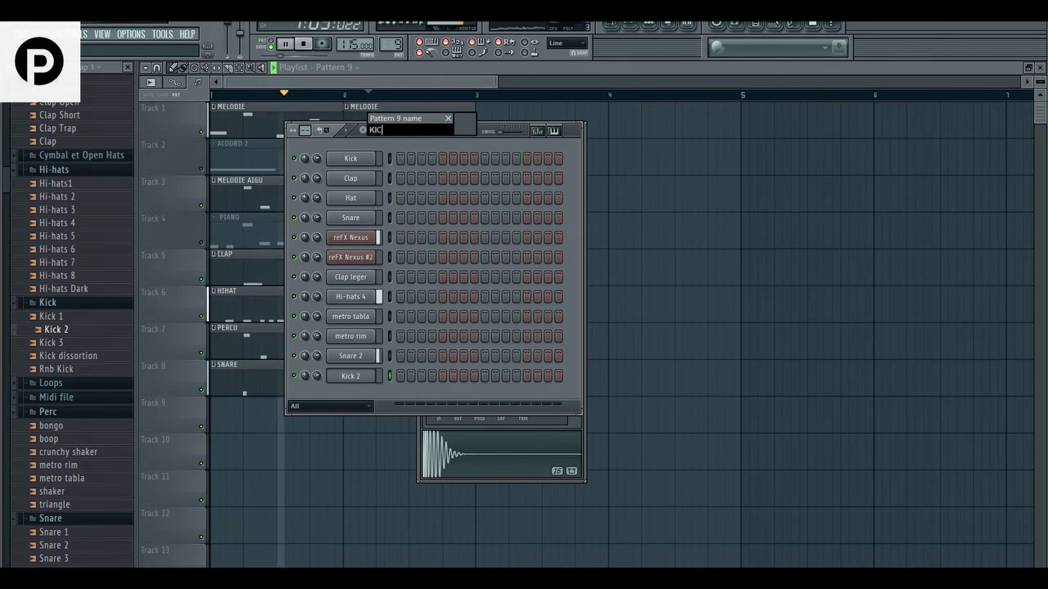
pyautogui.click(614, 28)
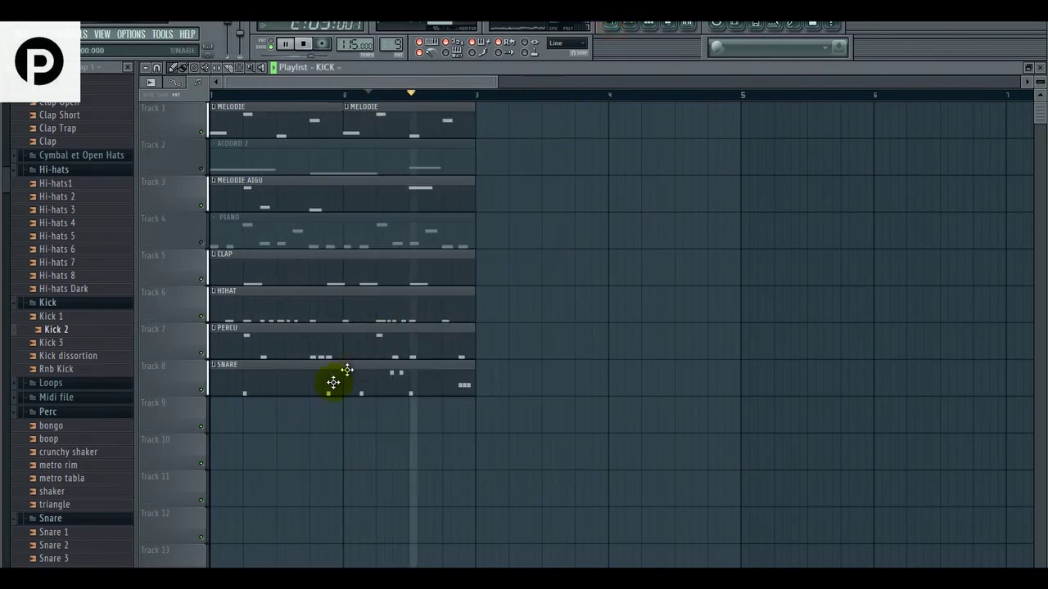
pyautogui.click(290, 430)
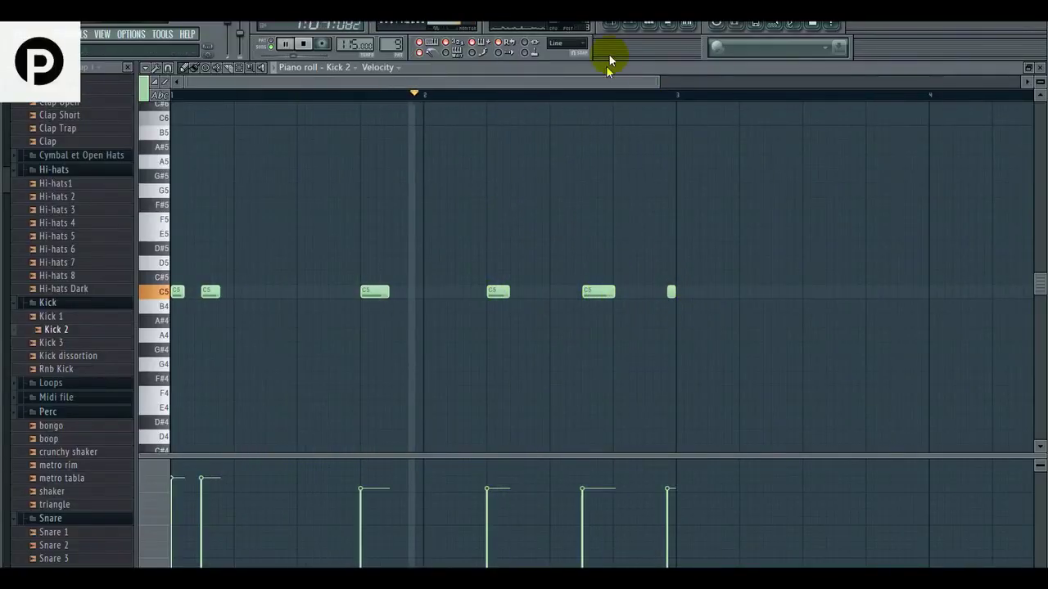
pyautogui.click(611, 26)
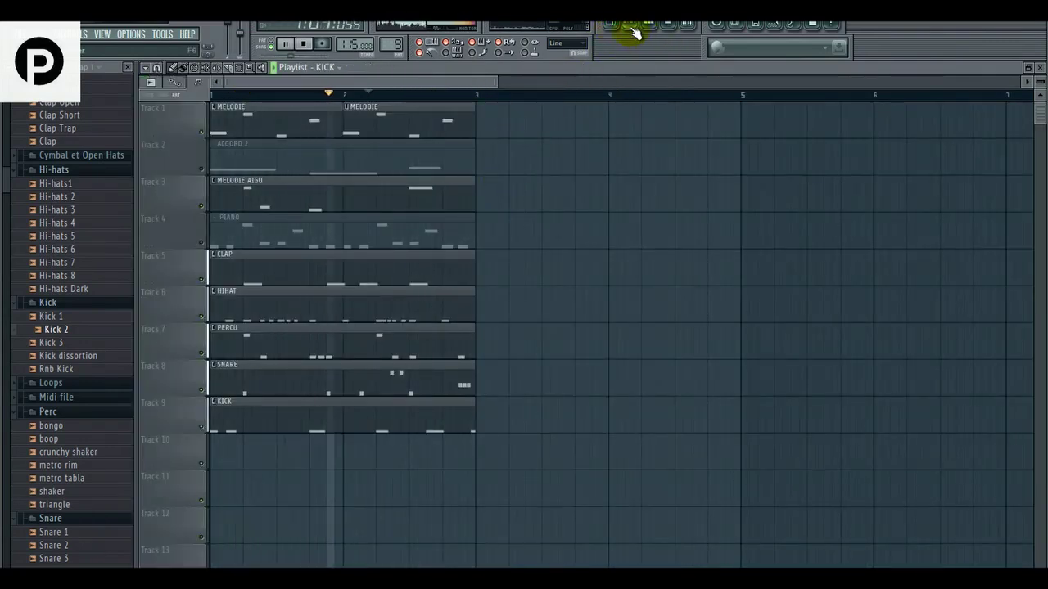
# - Duplicate the Kick 2 notes into bars 3 and 4, and shift the late bar 3 note slightly later onto beat 4
pyautogui.moveTo(498, 82); pyautogui.dragTo(646, 83)
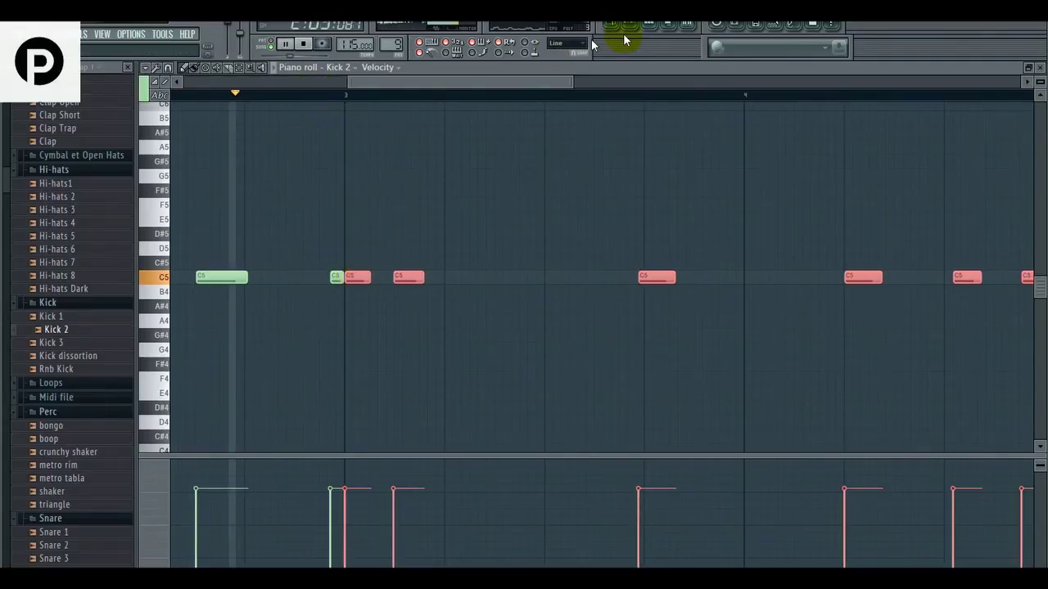
pyautogui.keyDown('ctrl'); pyautogui.click(625, 135); pyautogui.keyUp('ctrl')
pyautogui.press('space')
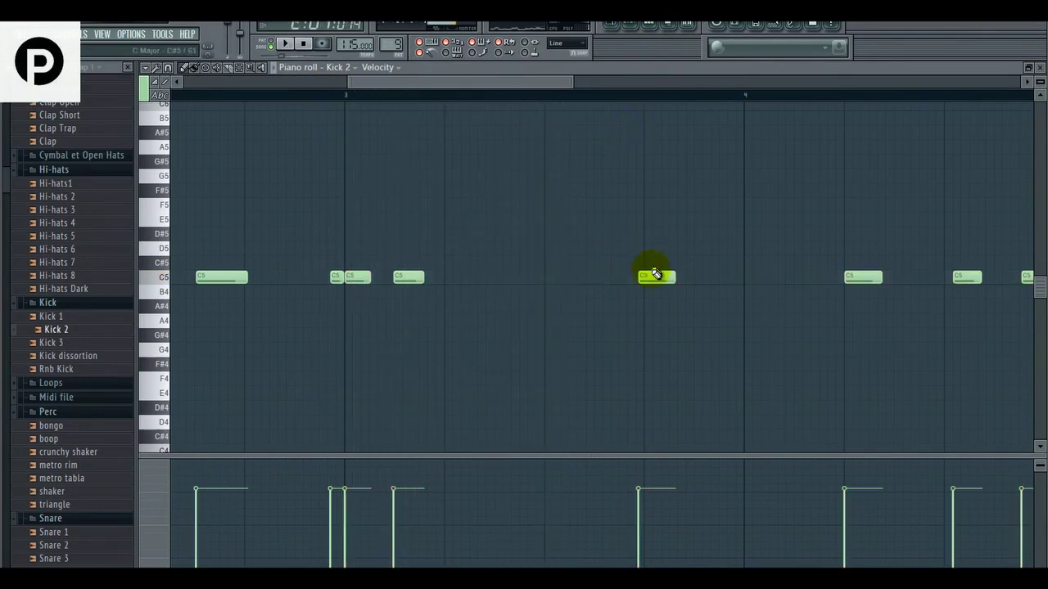
pyautogui.moveTo(654, 279); pyautogui.dragTo(659, 279)
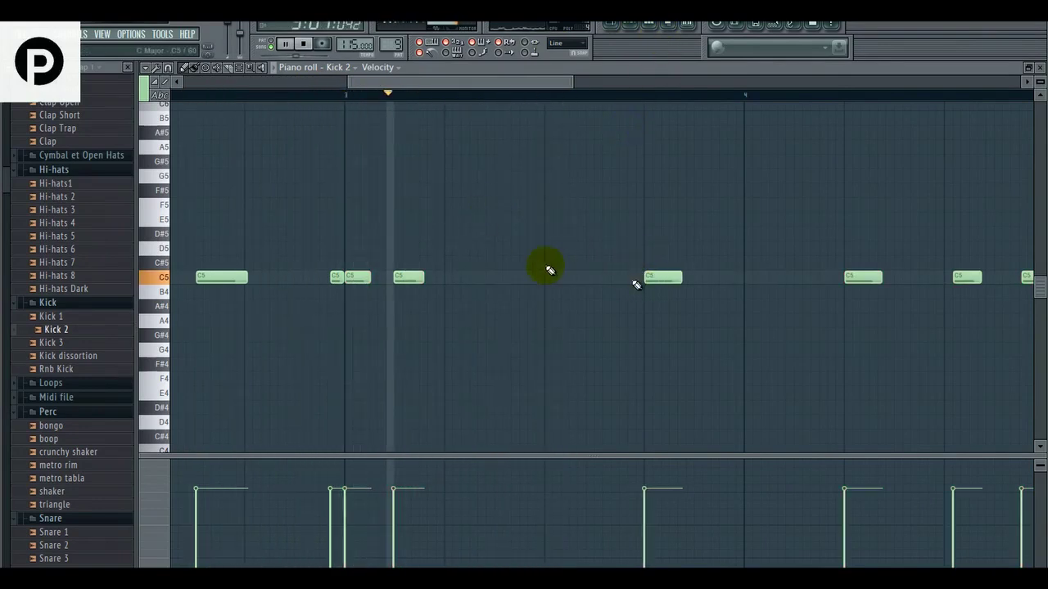
pyautogui.press('space')
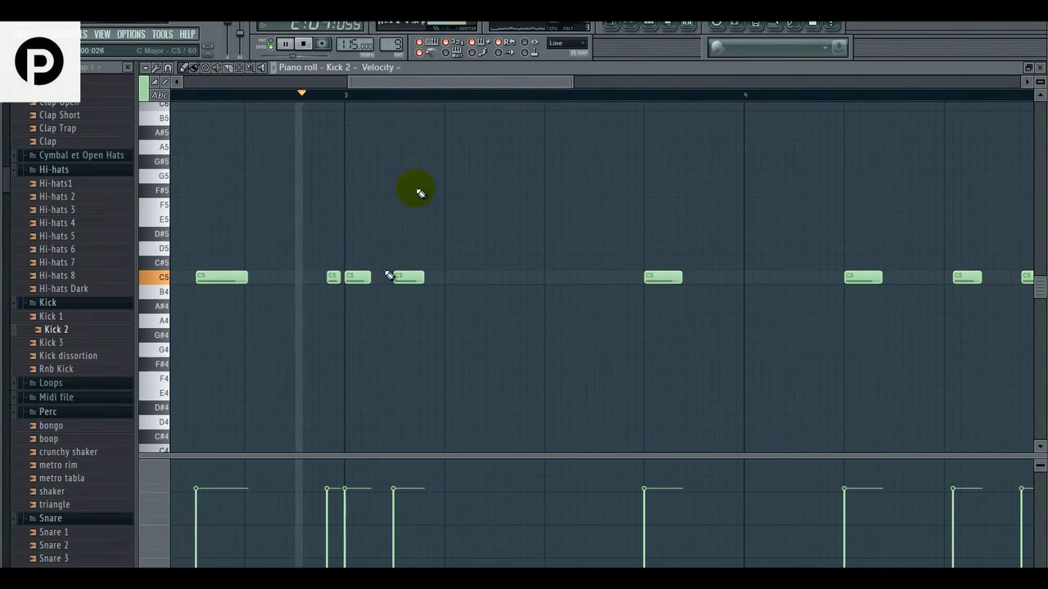
# - Shift the last three Kick 2 notes in bar 4 slightly earlier, with the first of them on beat 3, and return to the playlist
pyautogui.moveTo(545, 88); pyautogui.dragTo(622, 87)
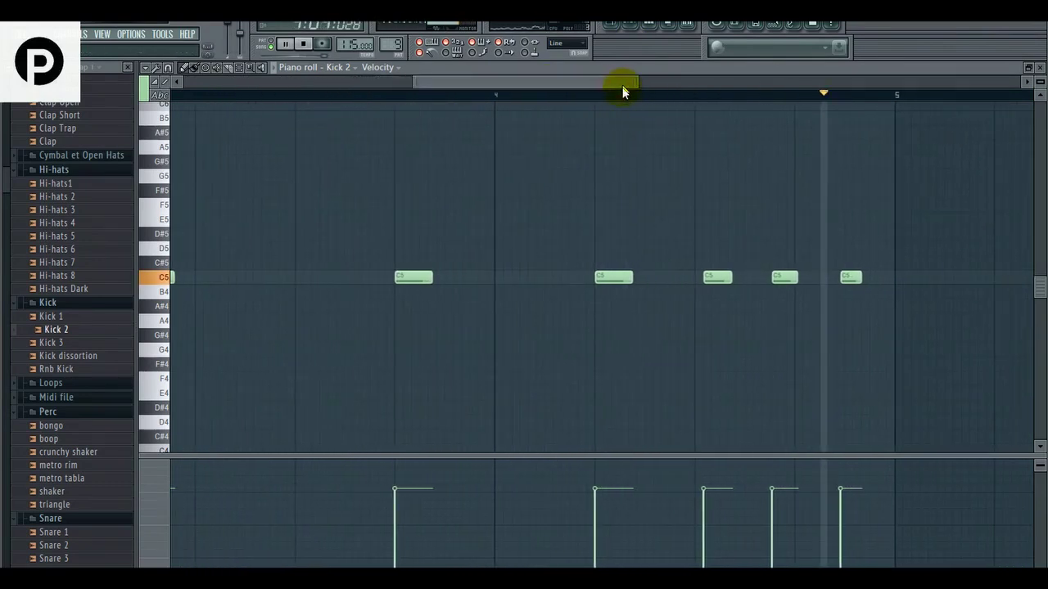
pyautogui.moveTo(718, 281); pyautogui.dragTo(709, 281)
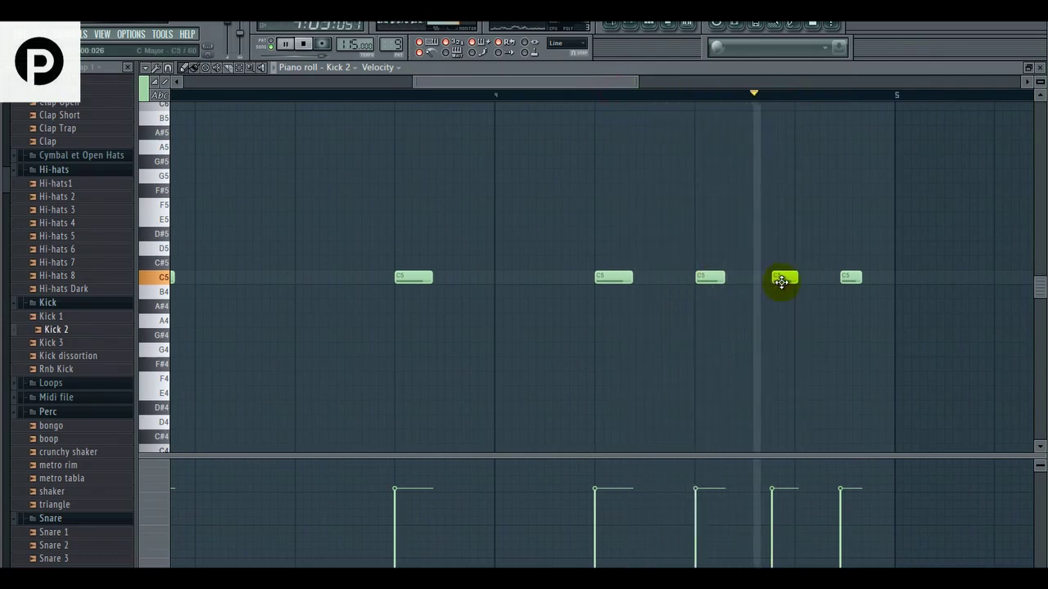
pyautogui.press('space')
pyautogui.moveTo(782, 281); pyautogui.dragTo(764, 281)
pyautogui.press('space')
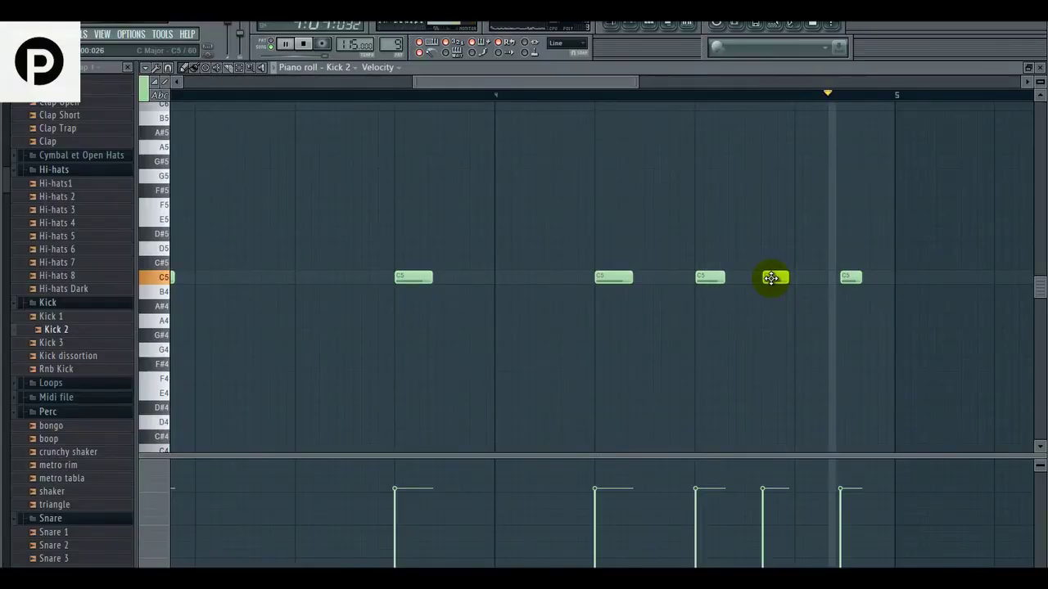
pyautogui.moveTo(851, 278); pyautogui.dragTo(839, 279)
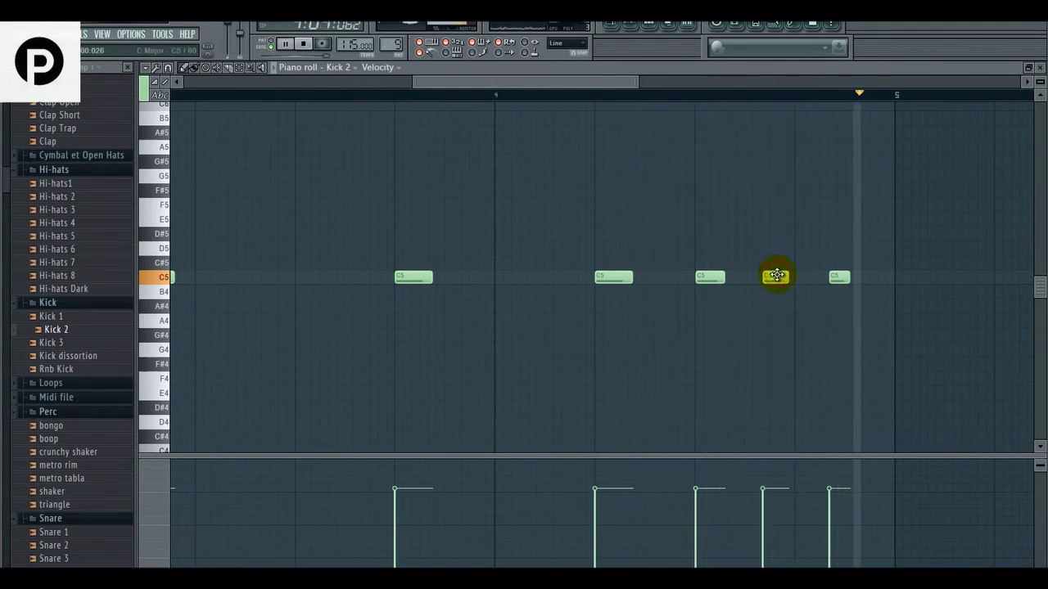
pyautogui.click(614, 28)
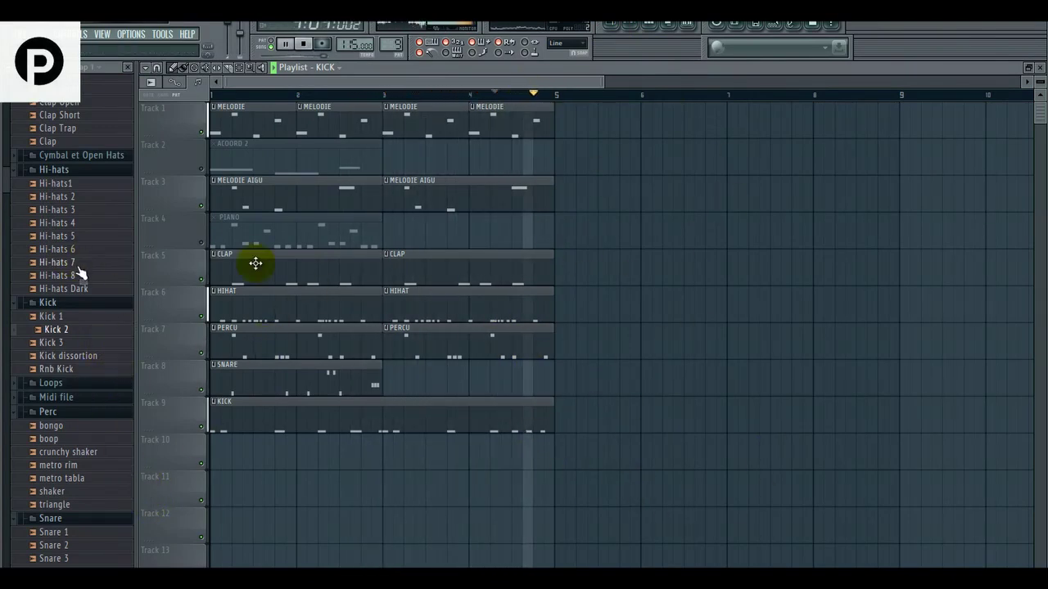
# - Delete the Kick 2 note on beat 3 of bar 4, nudge the two notes after it slightly earlier and return to the playlist
pyautogui.click(652, 26)
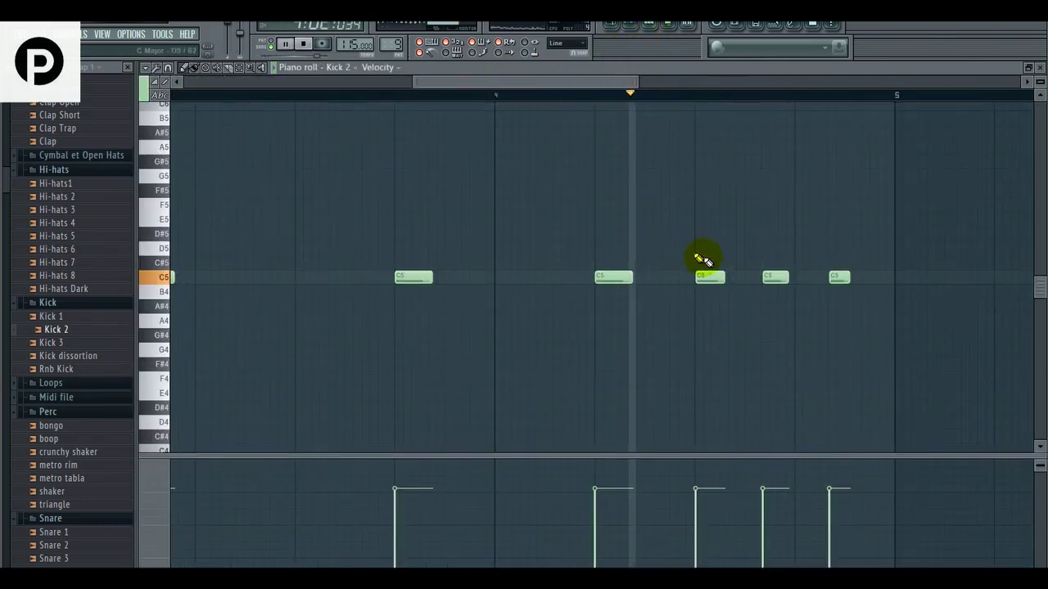
pyautogui.rightClick(714, 280)
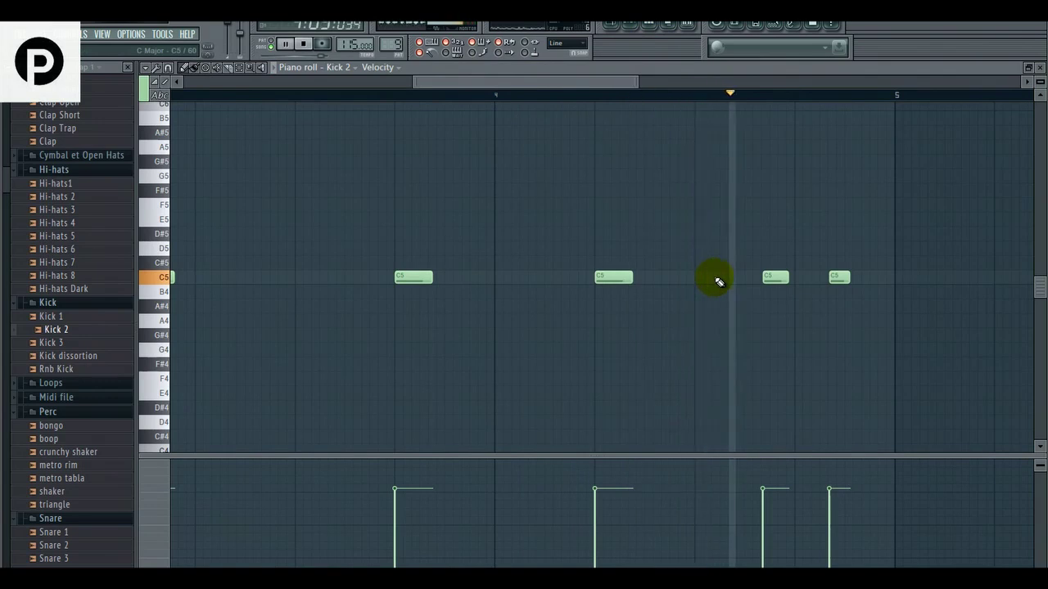
pyautogui.moveTo(771, 282); pyautogui.dragTo(768, 282)
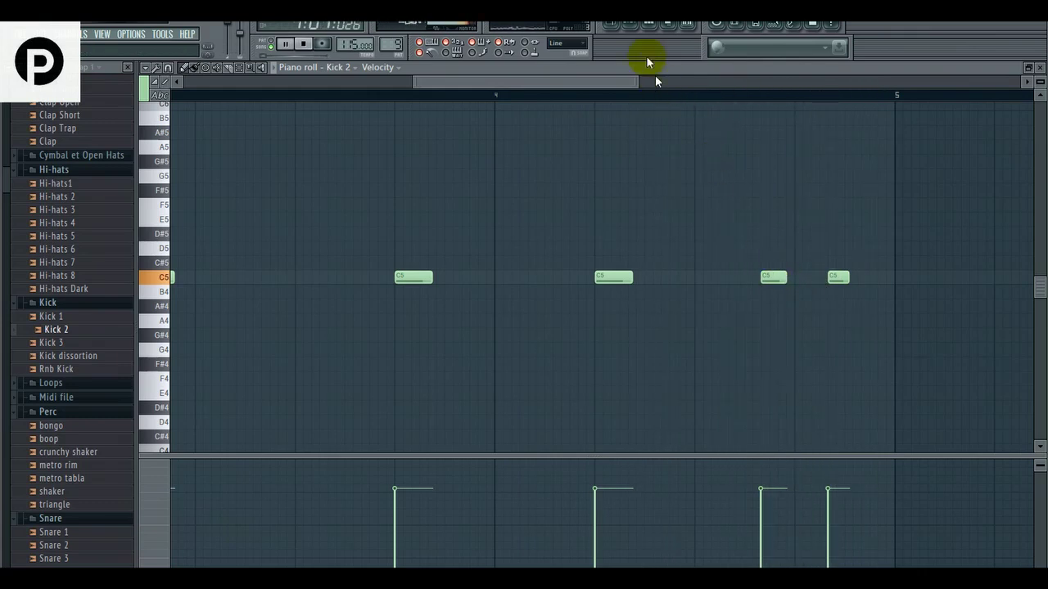
pyautogui.click(616, 26)
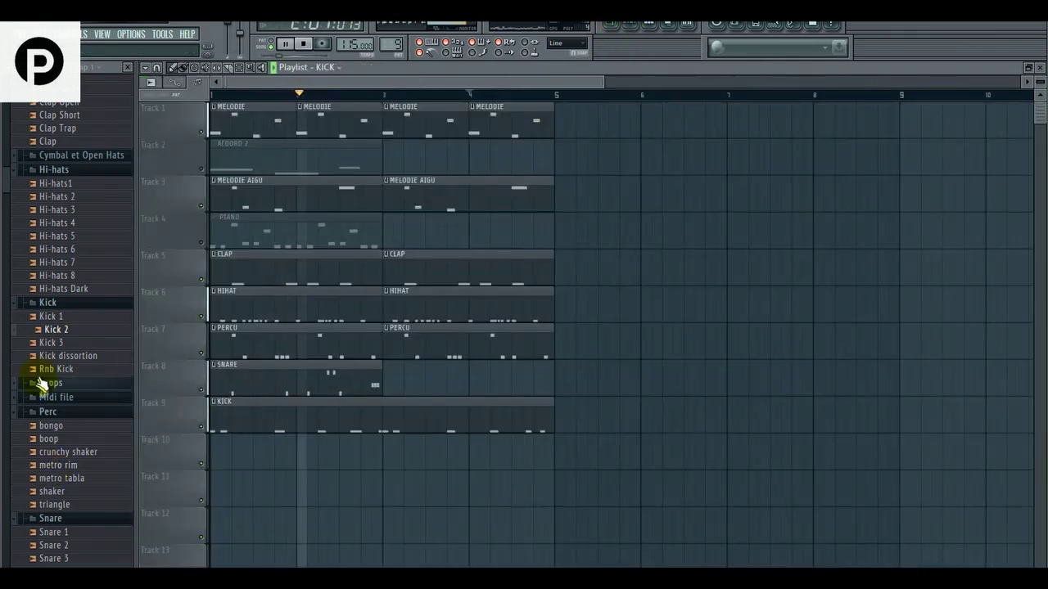
# - Load the 808 Saturé 3 sample from the drum kit's 808 folder into a new channel
pyautogui.scroll(-10, 7, 190)
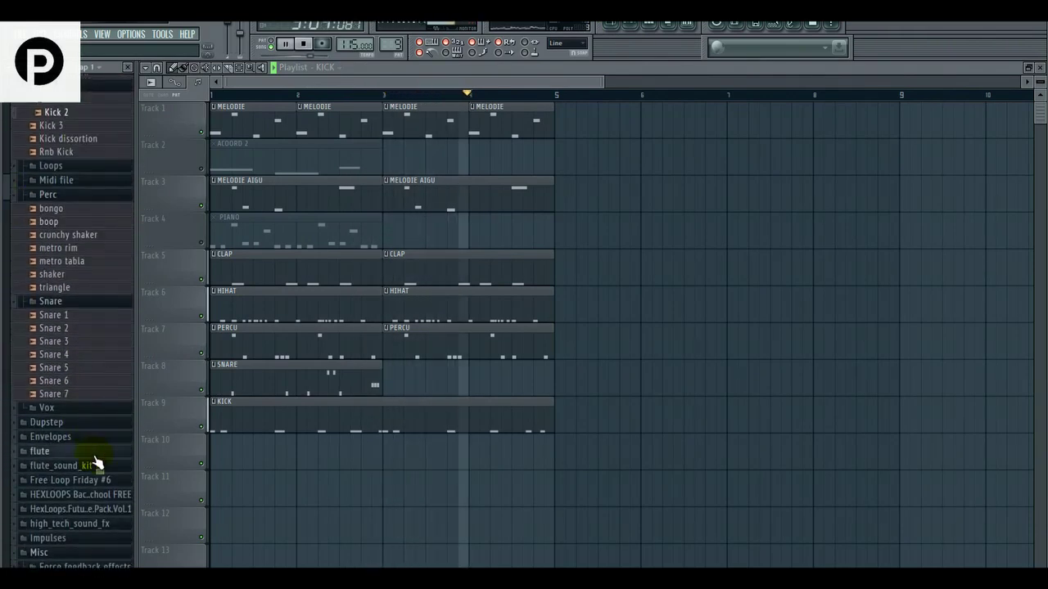
pyautogui.click(78, 412)
pyautogui.click(64, 285)
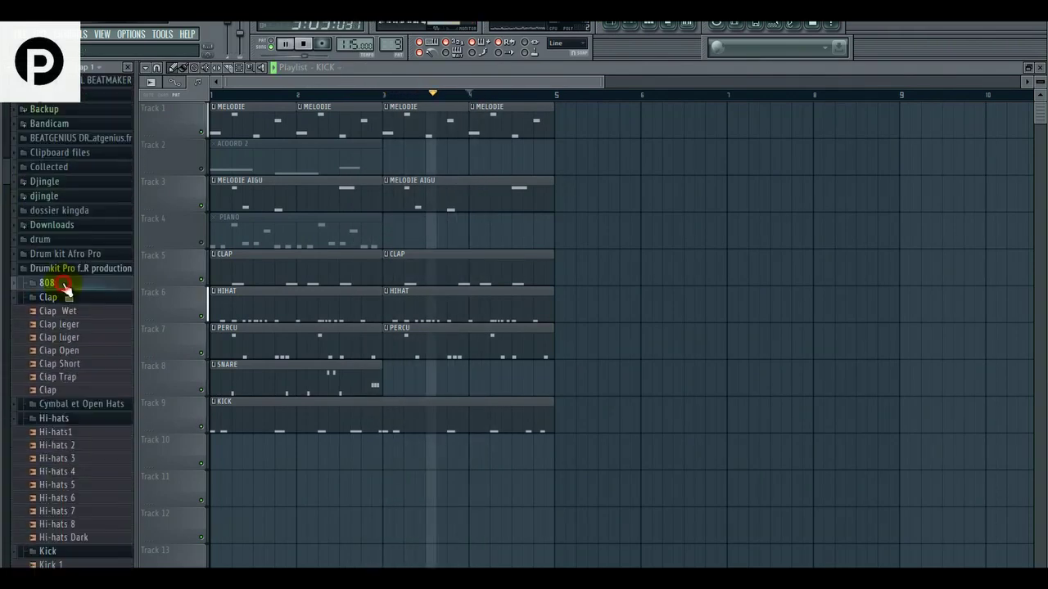
pyautogui.press('space')
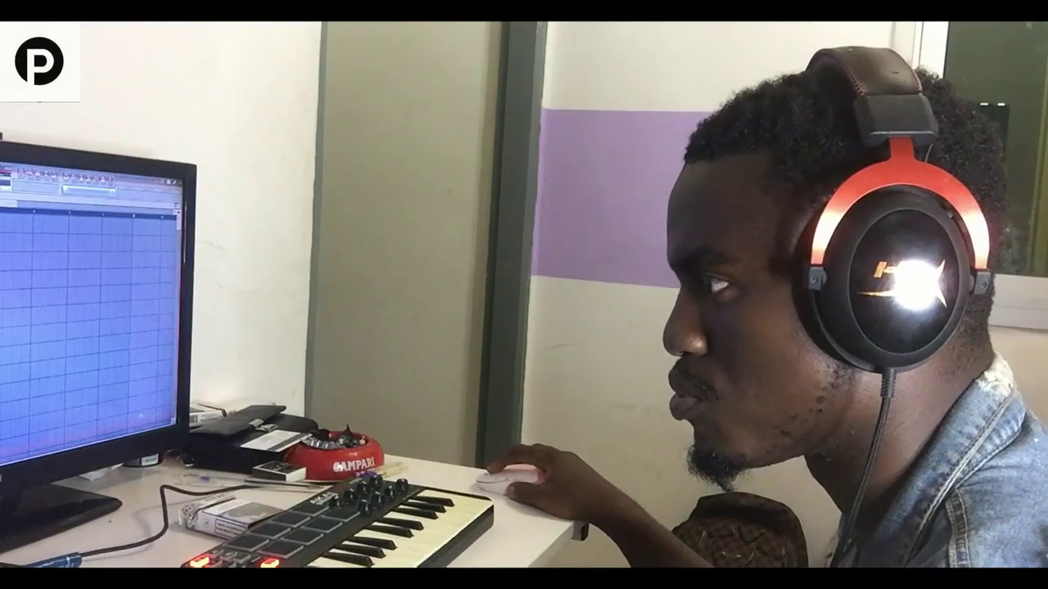
pyautogui.click(79, 410)
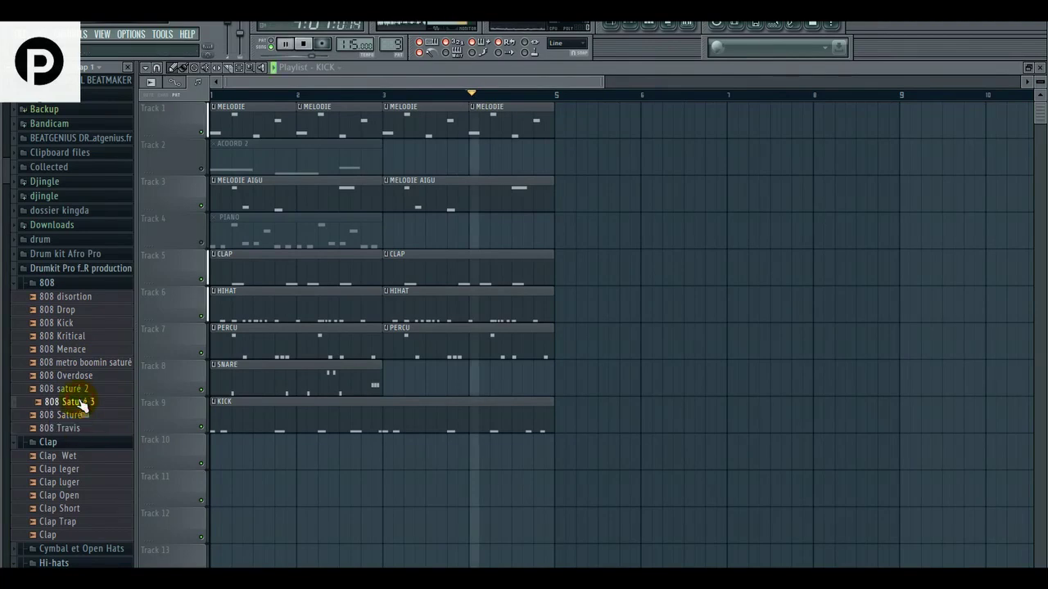
pyautogui.rightClick(79, 403)
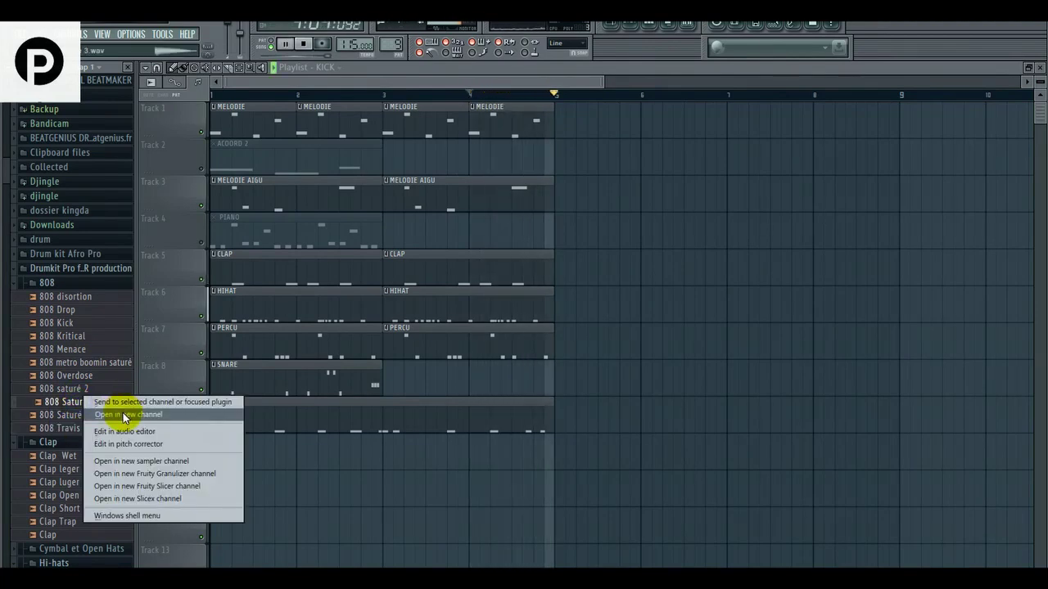
pyautogui.click(129, 414)
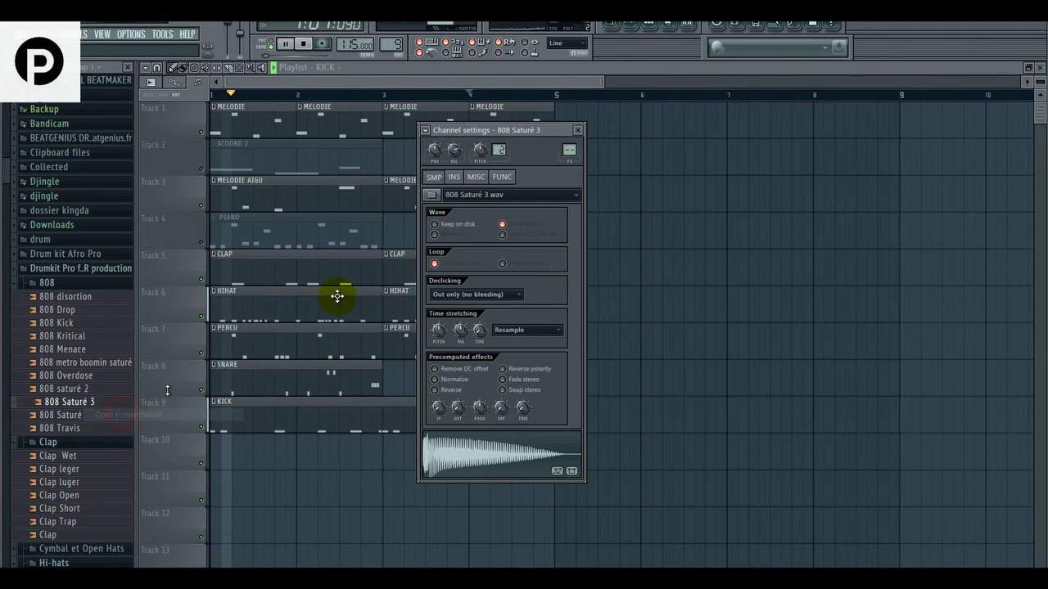
# - Create a new pattern named 808 and place it at bar 1 on playlist Track 10
pyautogui.click(636, 29)
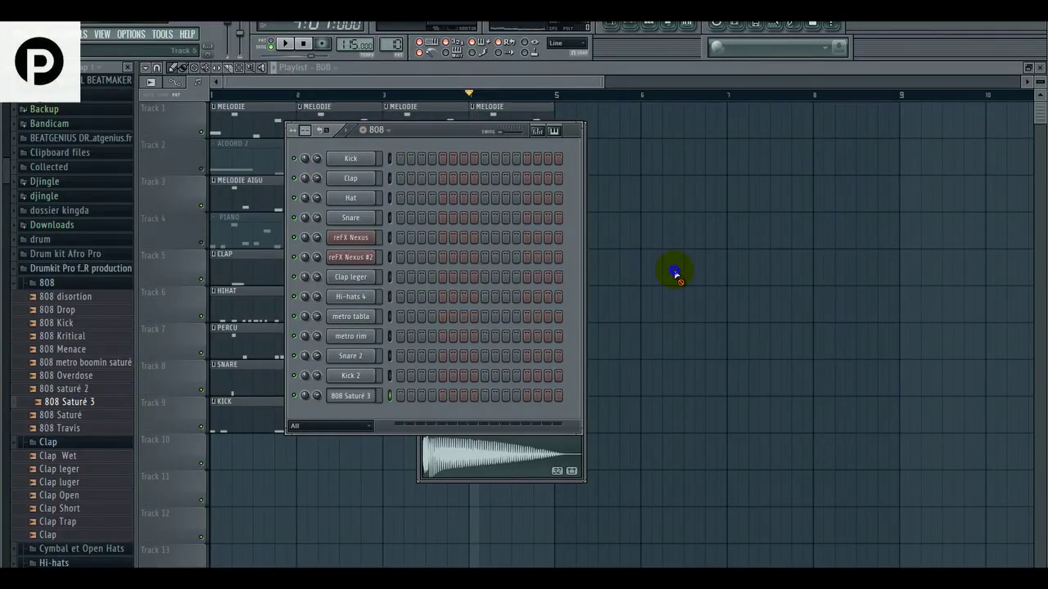
pyautogui.click(674, 274)
pyautogui.press('space')
pyautogui.click(236, 460)
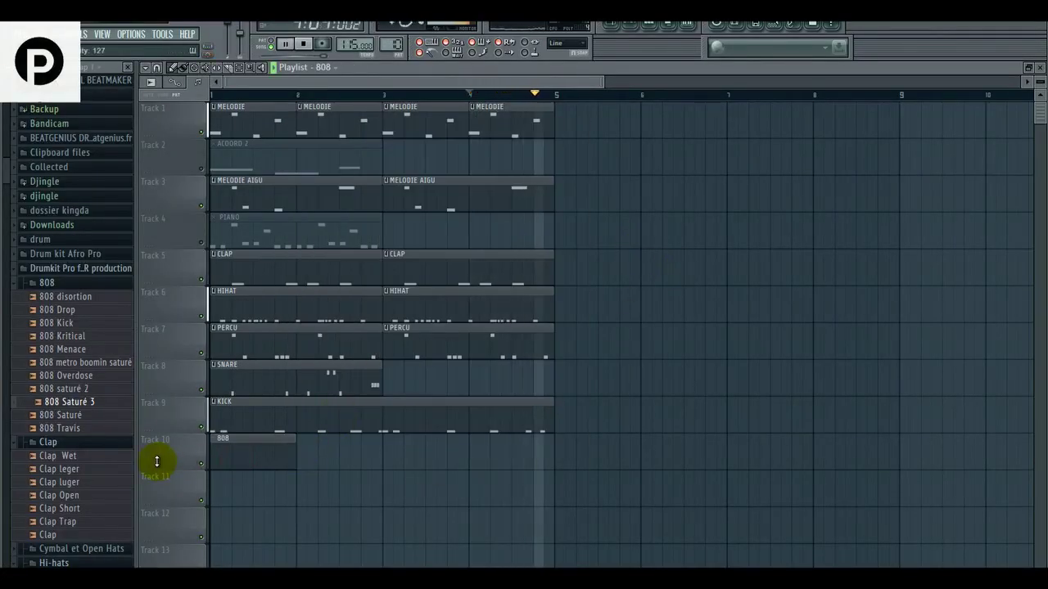